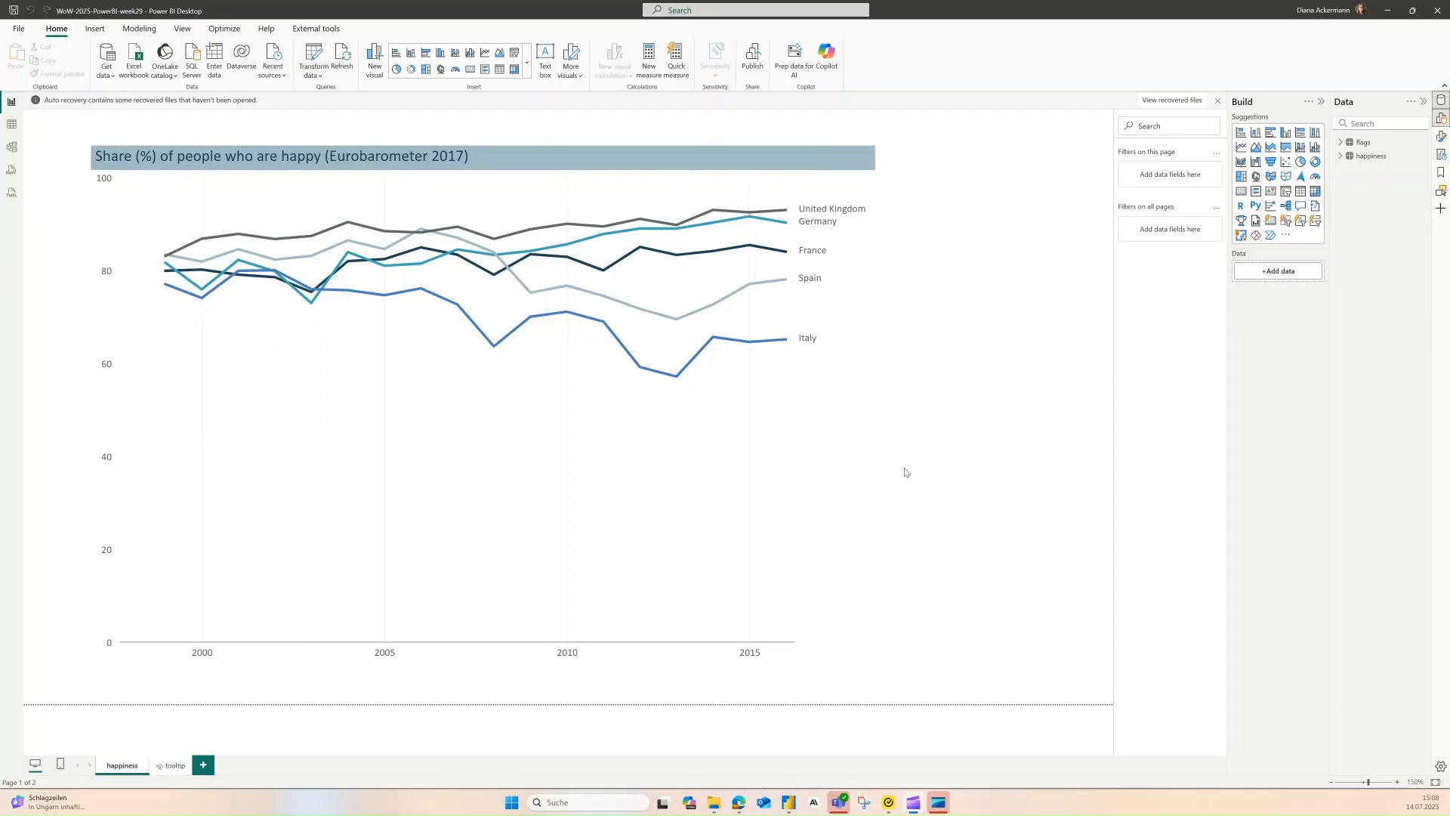
Step: Examine the data rows of the flags table and the happiness table
mouse_move(495, 287)
left_click(11, 124)
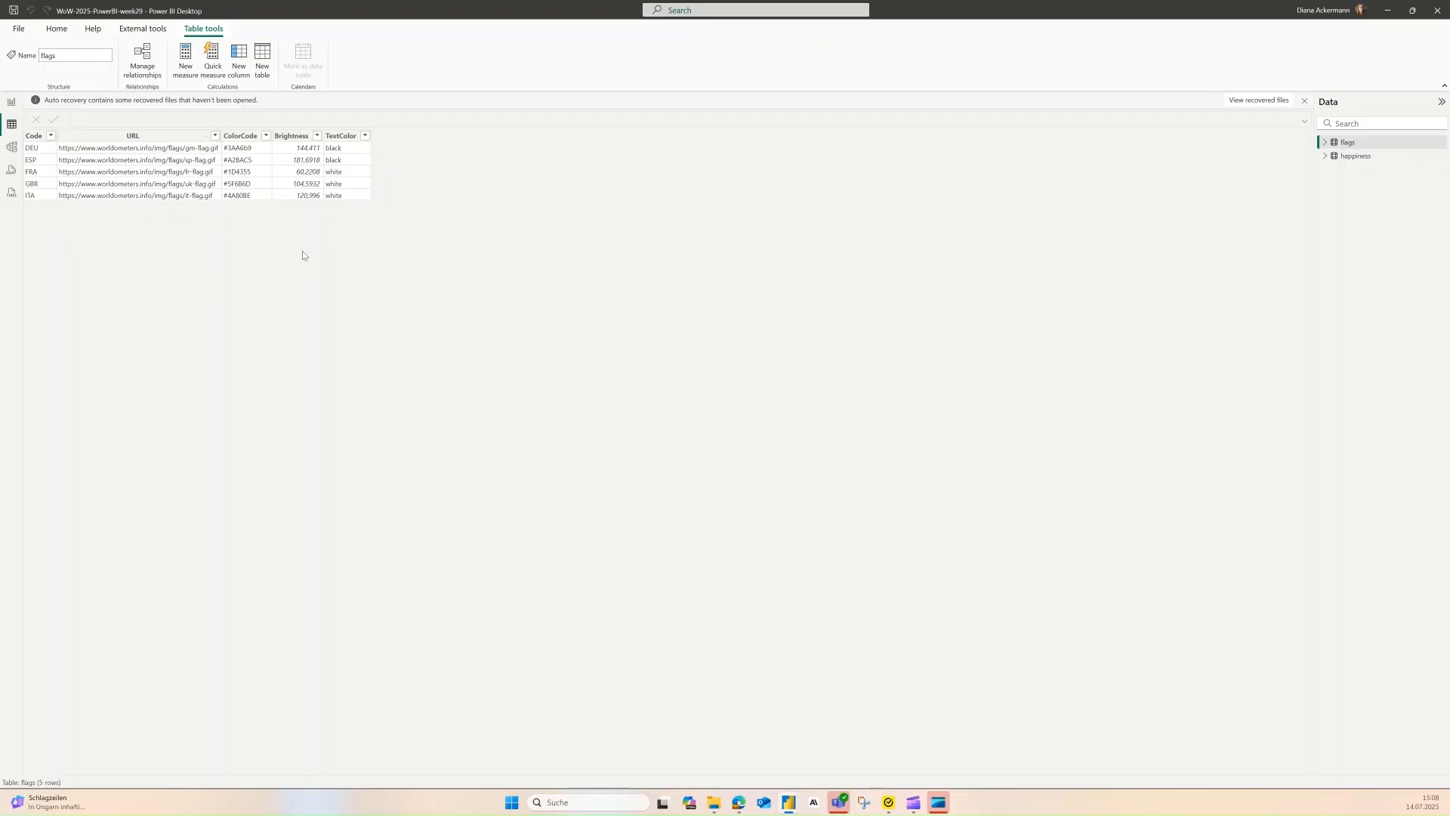
left_click(1352, 156)
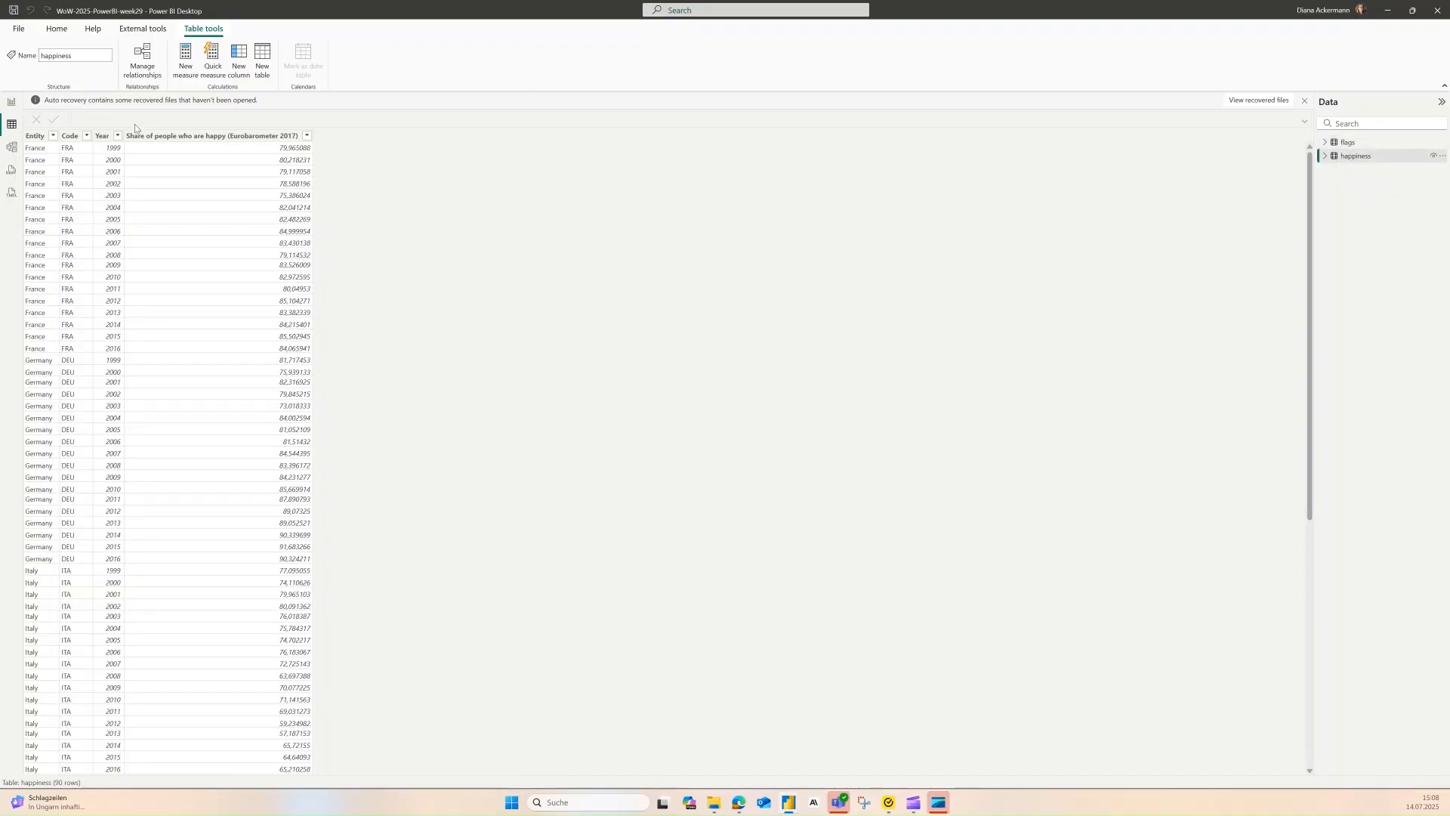
scroll(140, 352, "down", 12)
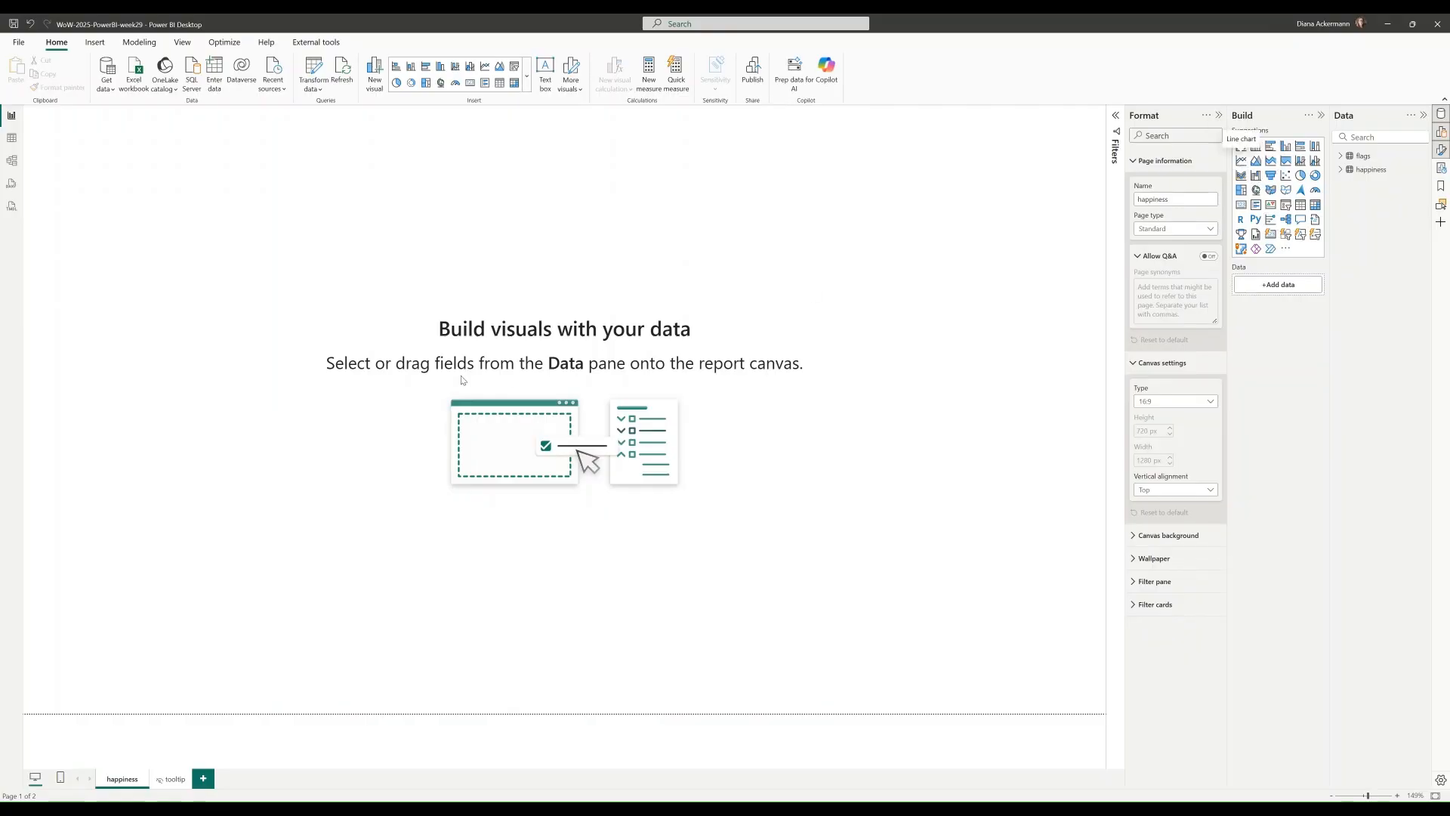
Step: Place an empty line chart on the happiness page, add an empty table visual and position it beside the chart
left_click_drag(154, 306, 646, 484)
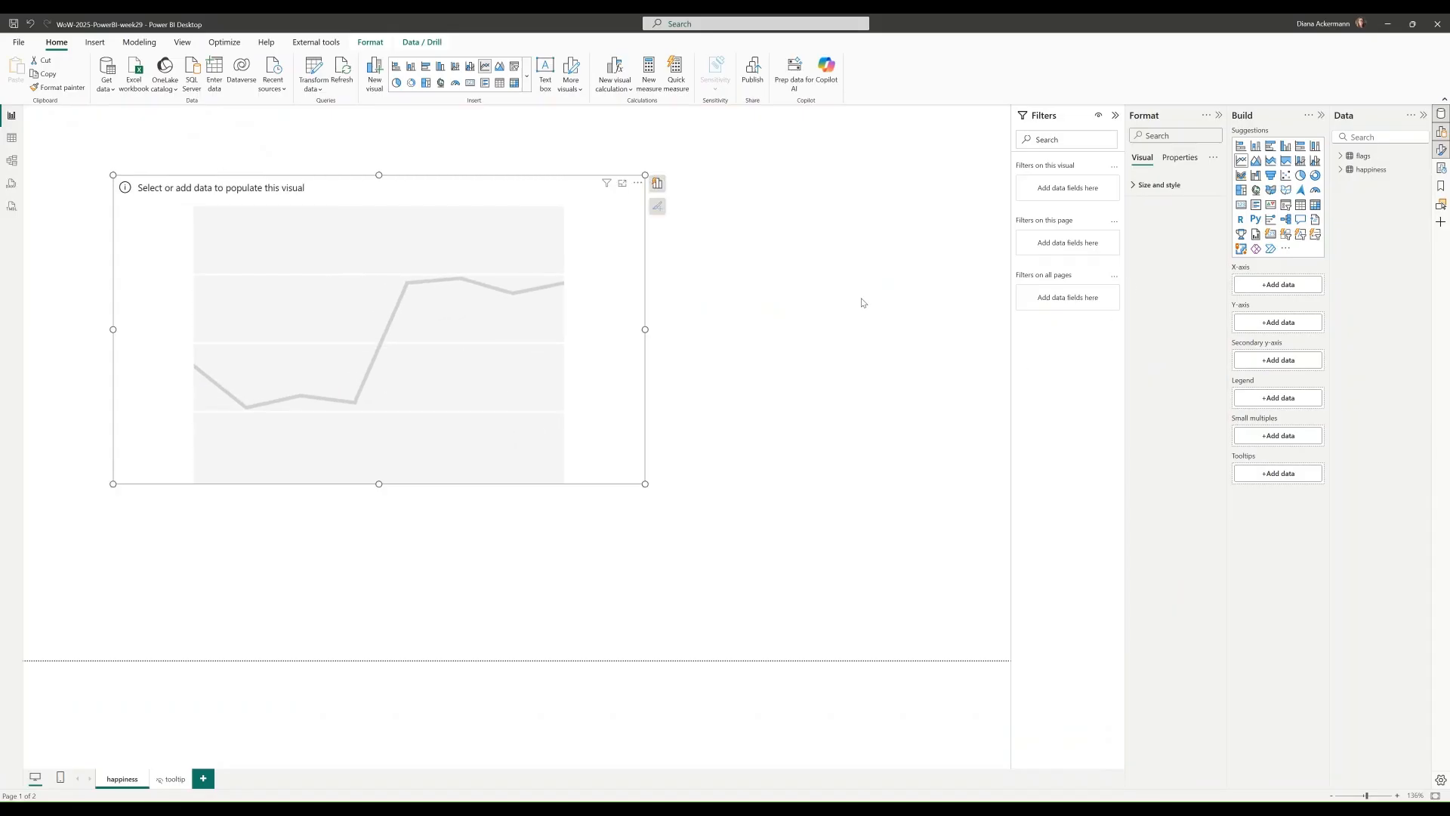
left_click(863, 303)
left_click(1301, 205)
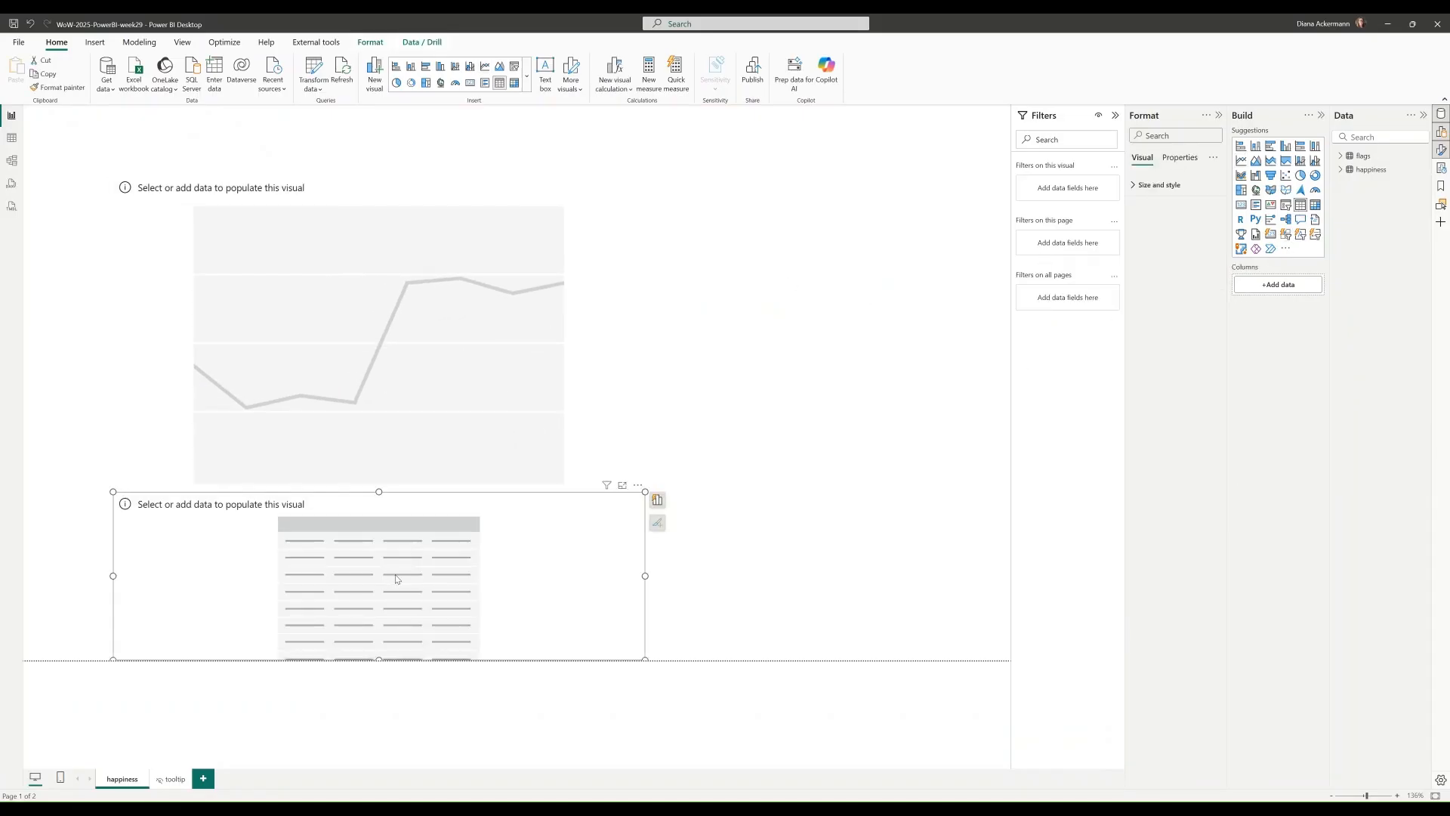
left_click_drag(396, 579, 761, 323)
left_click_drag(480, 320, 714, 318)
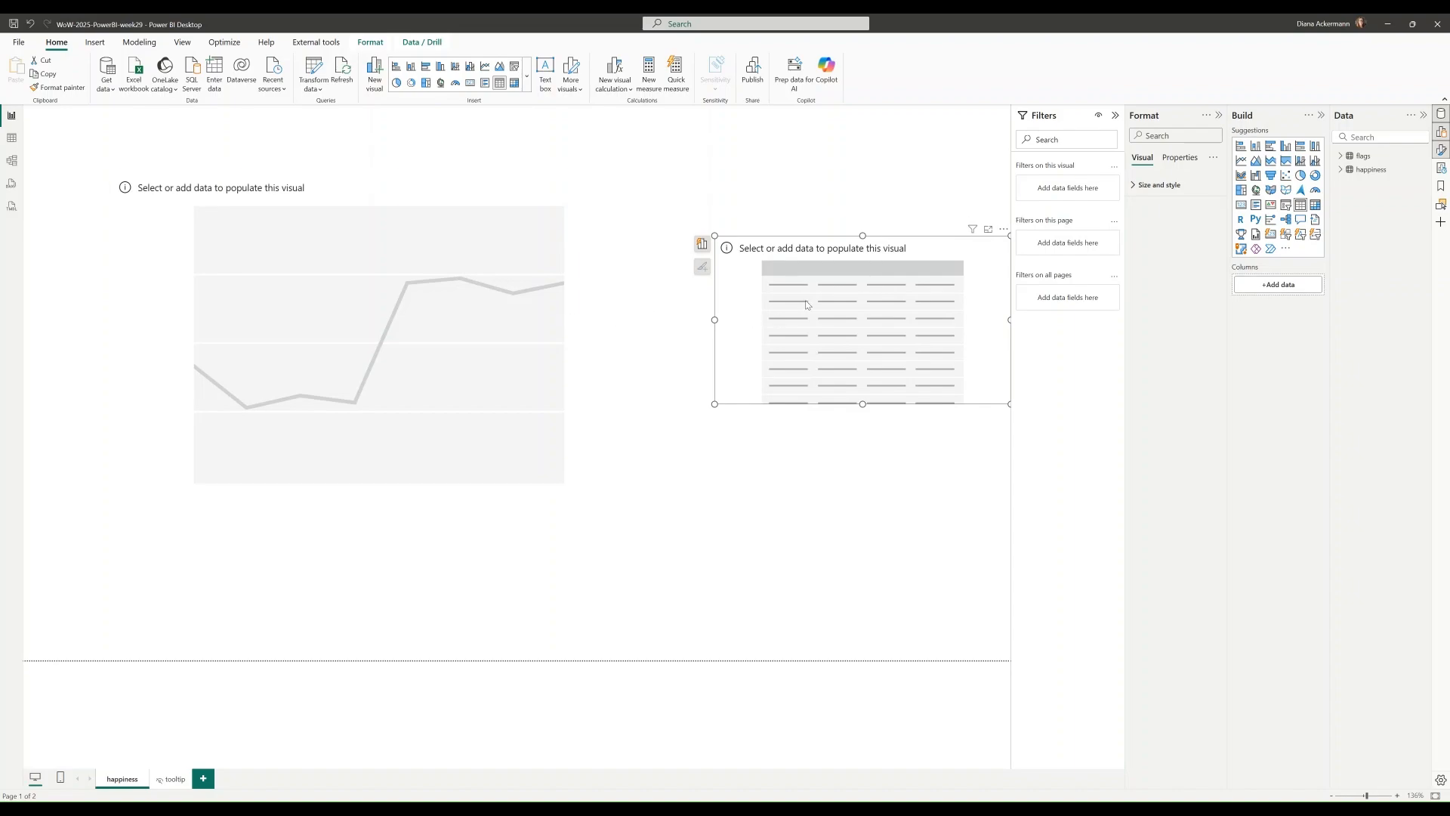
Step: Add Code and URL from flags to the table visual and set URL's data category to Image URL
left_click(1341, 156)
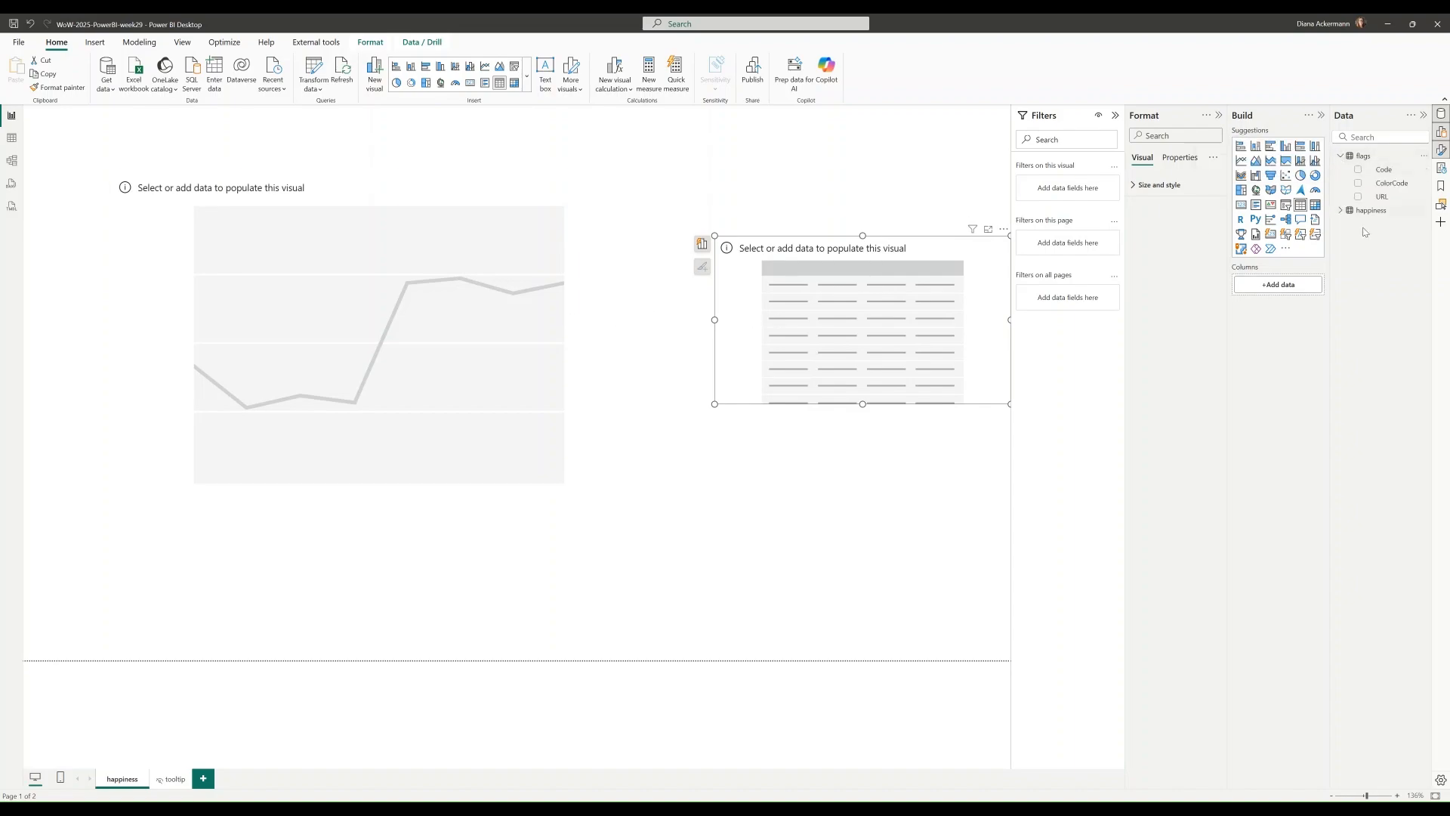
left_click(1357, 171)
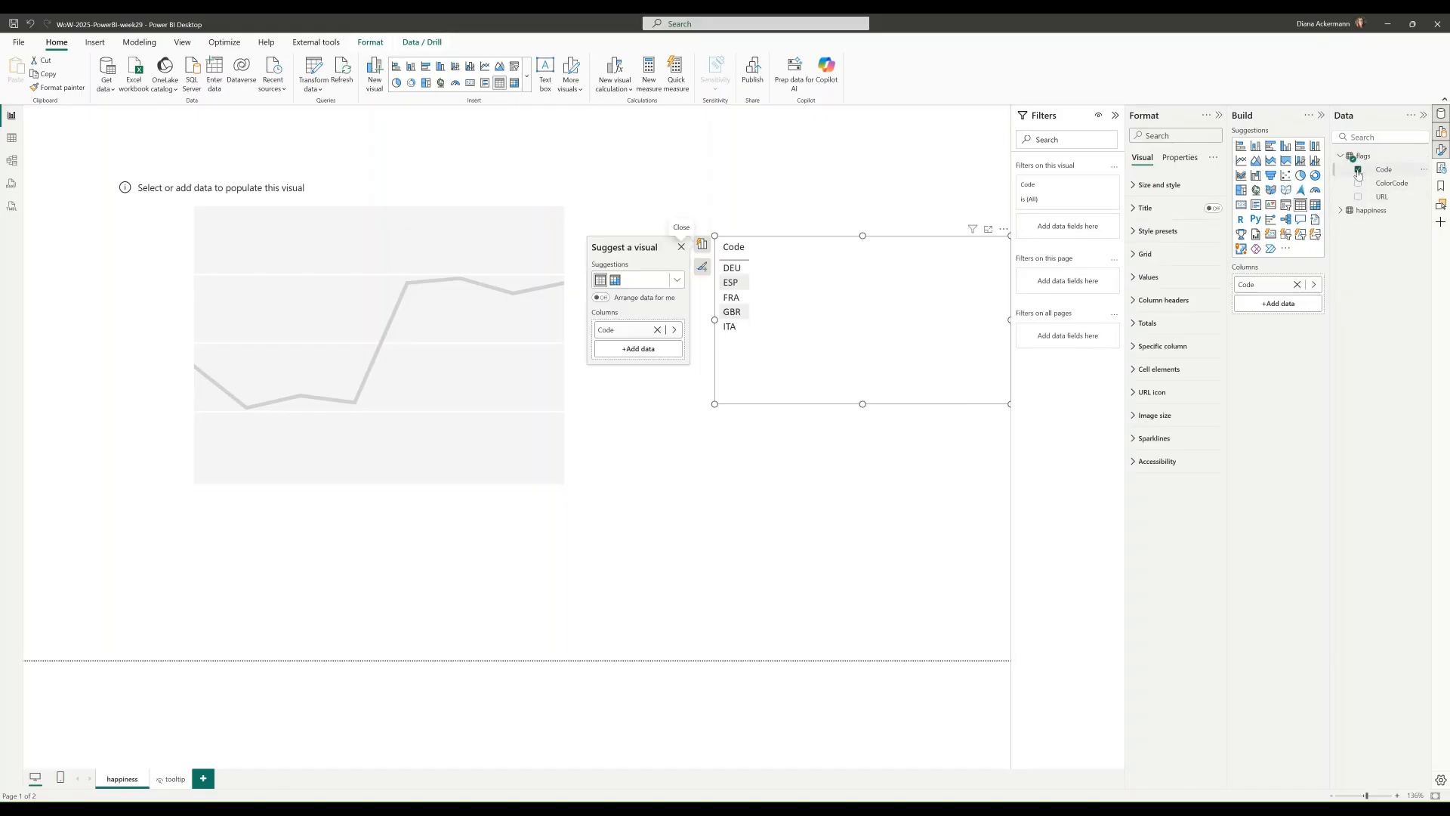
left_click(1358, 198)
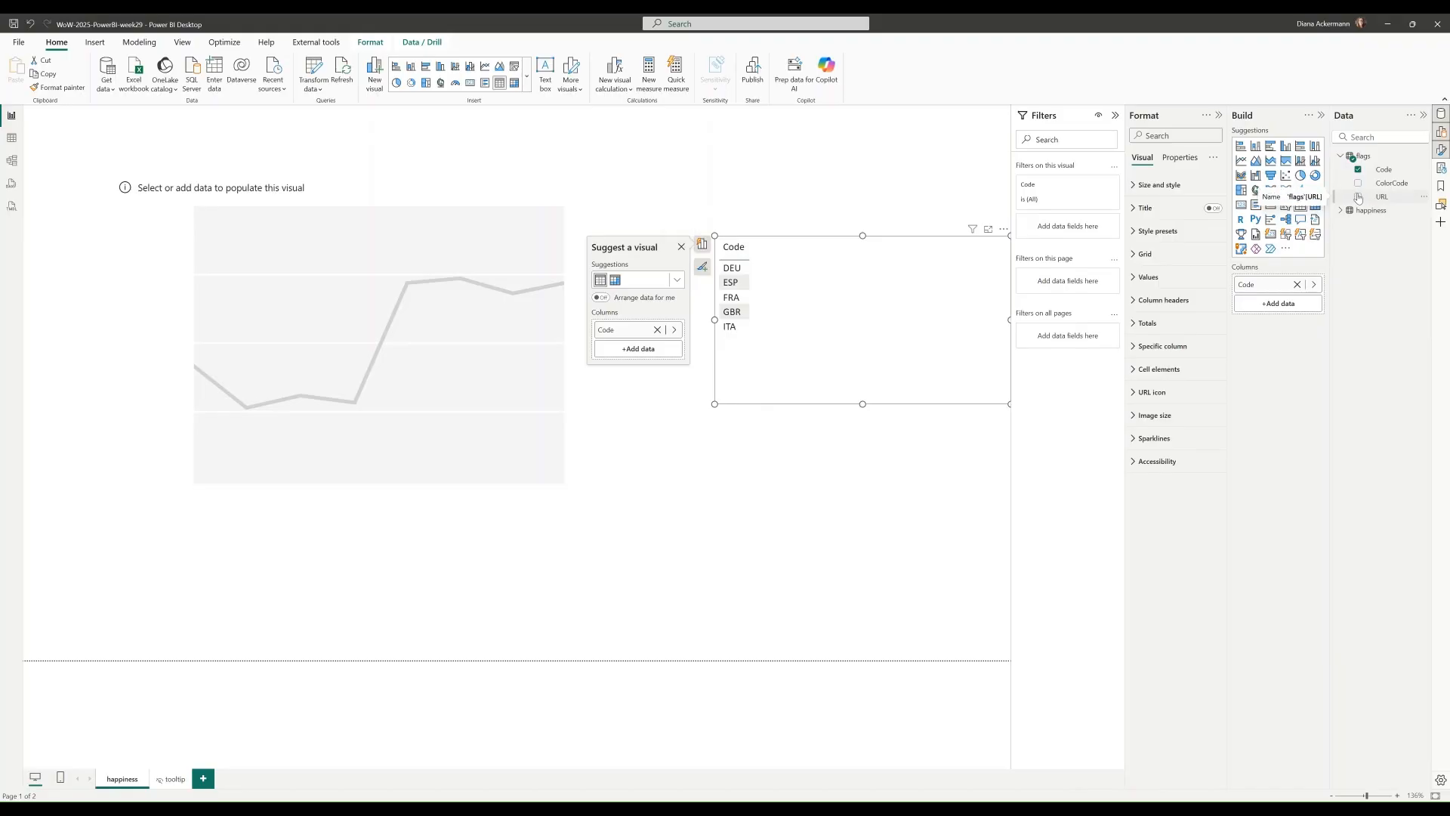
left_click(1373, 198)
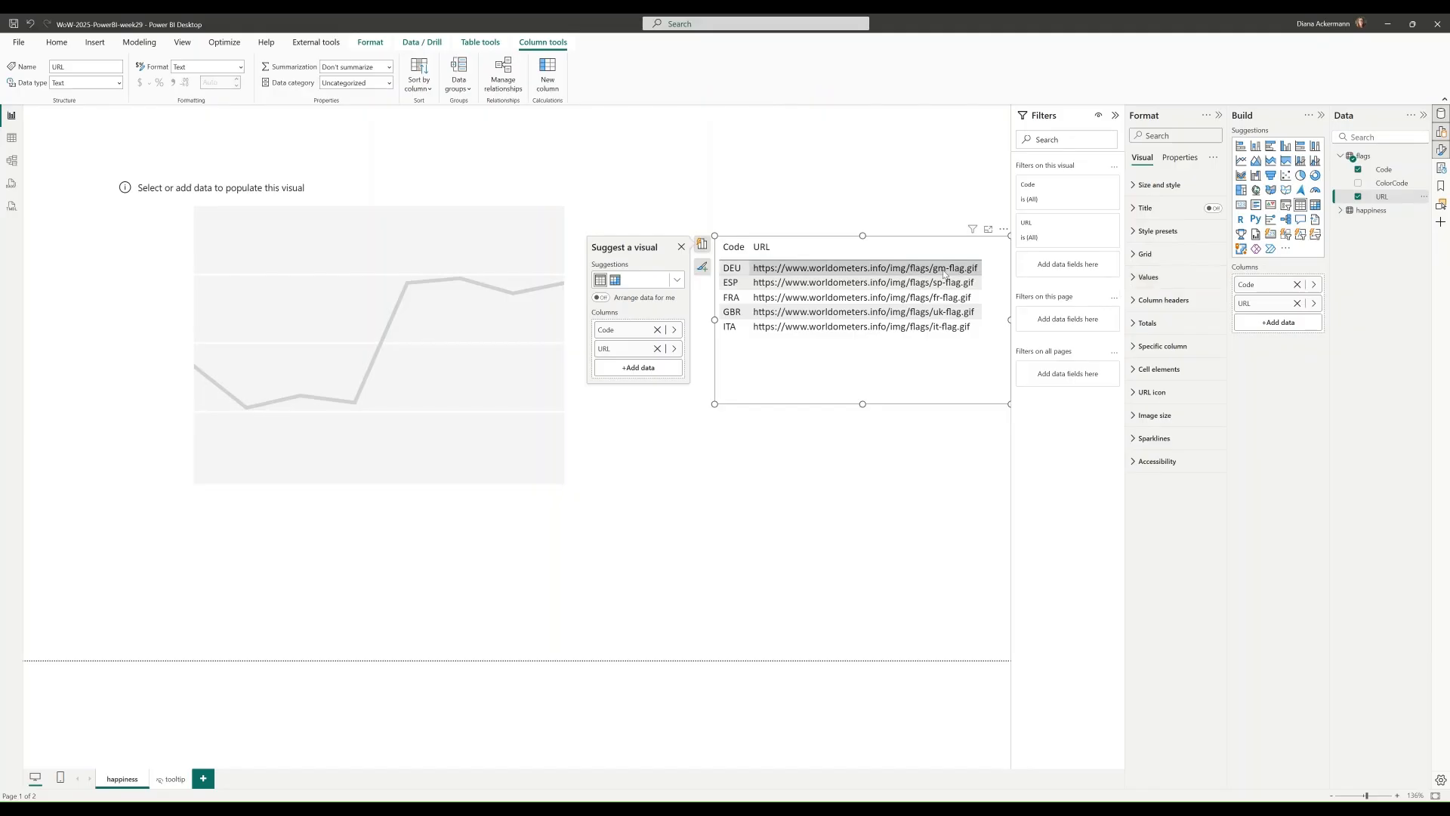
left_click(390, 85)
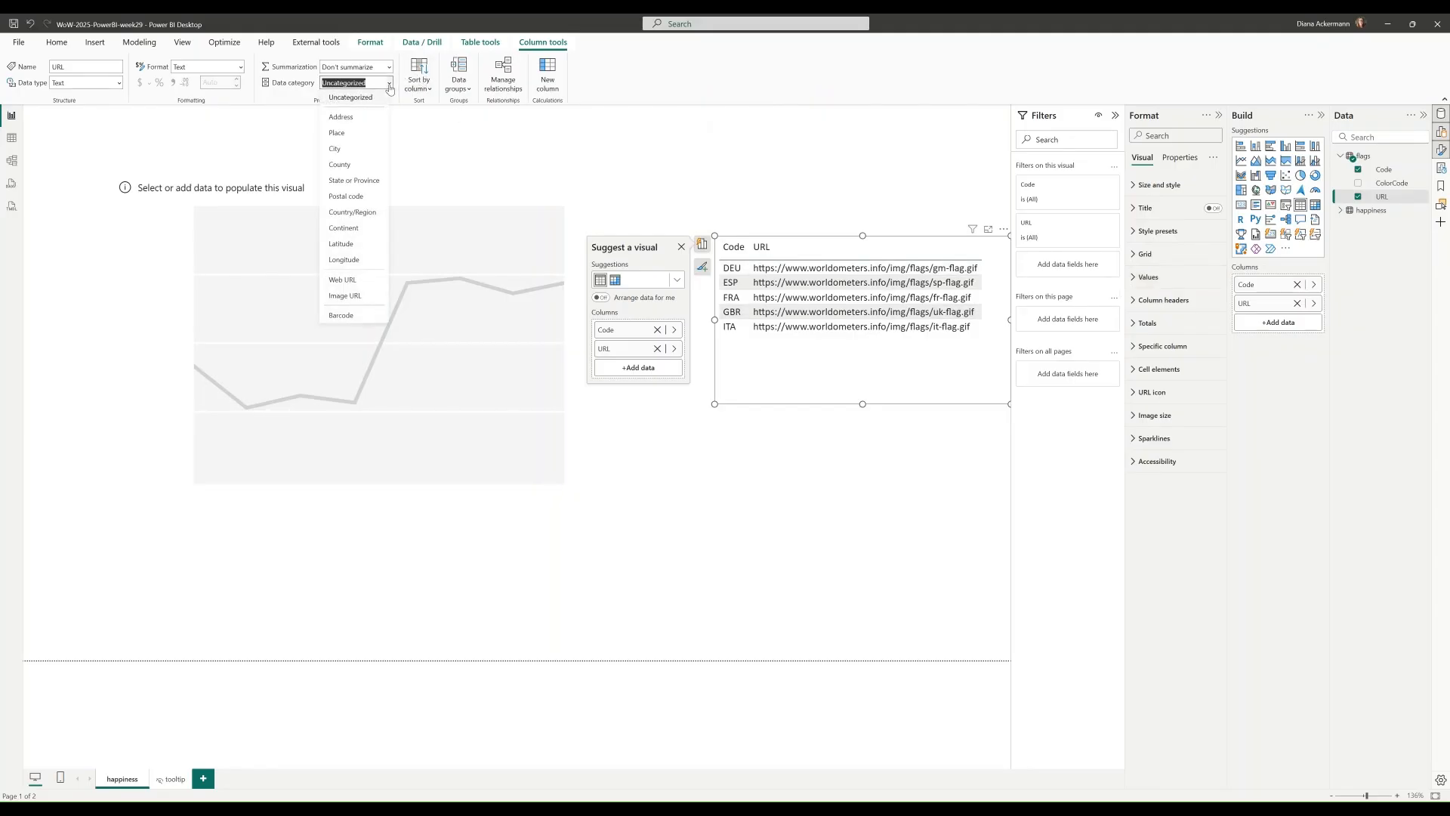
left_click(349, 296)
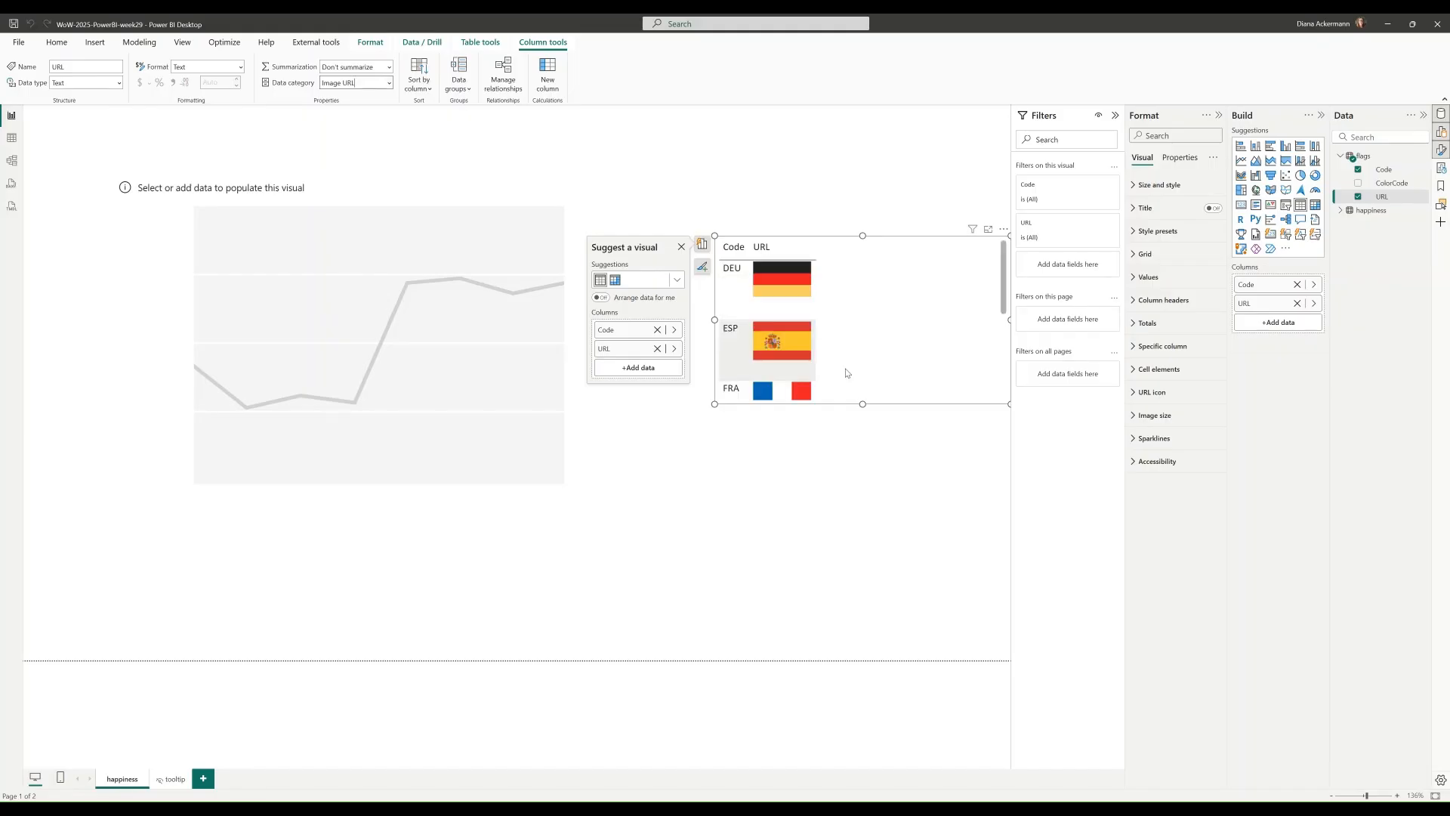
Step: Stretch the table visual downward until it fits the flag images of all five countries
left_click_drag(865, 405, 878, 533)
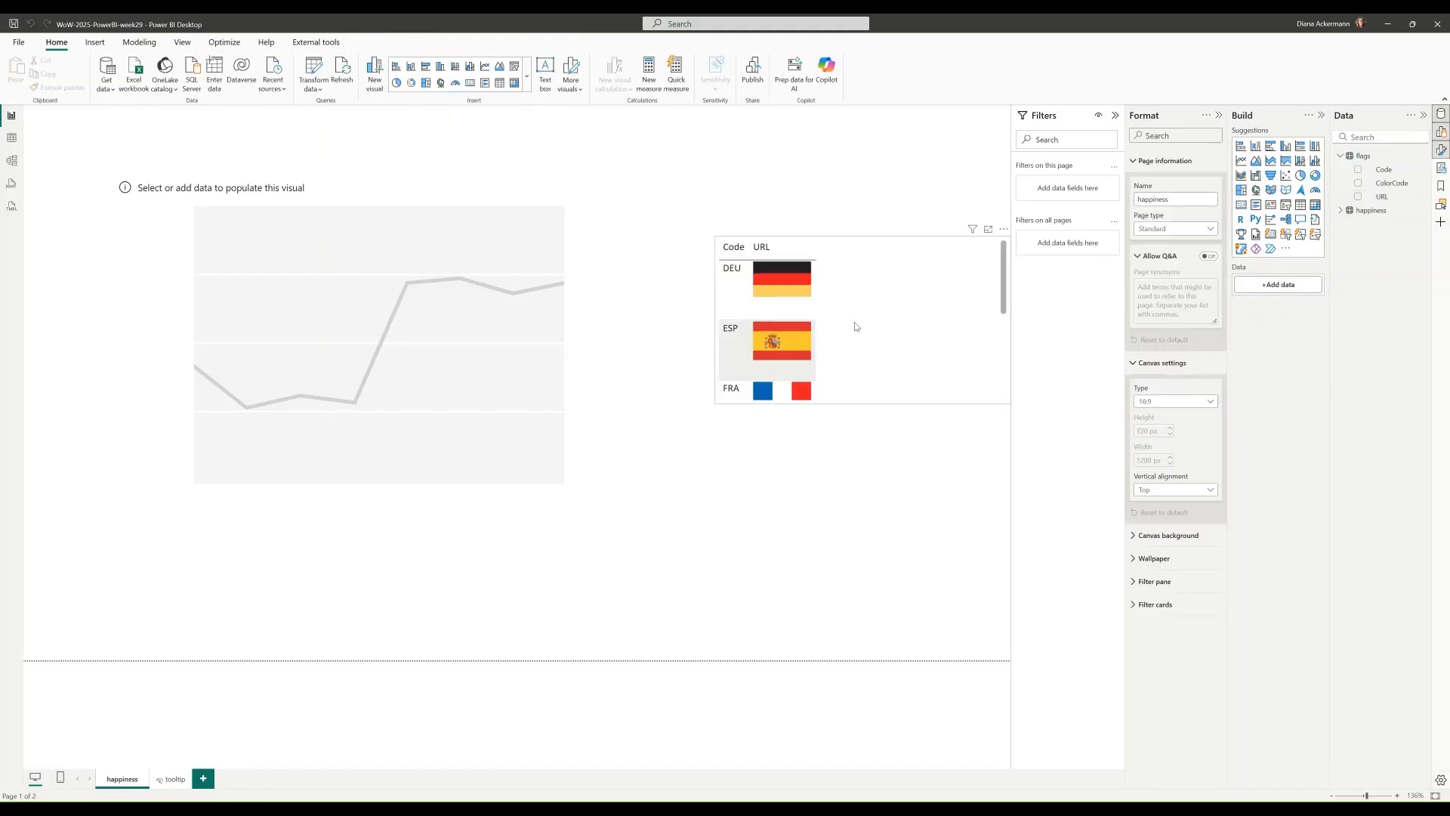
left_click(854, 326)
left_click_drag(862, 405, 868, 606)
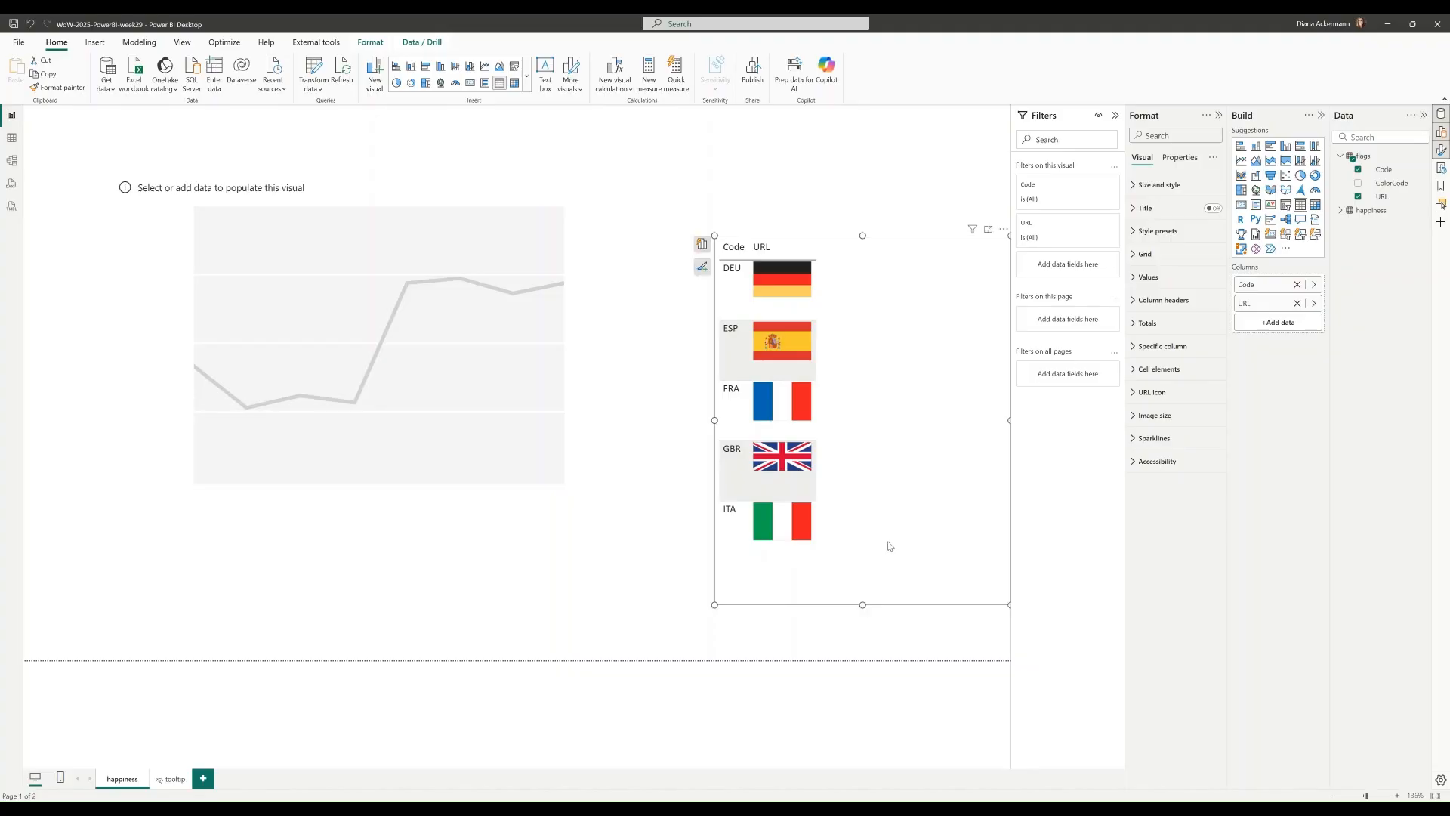
Step: Add happiness' Share of people who are happy to the table visual and rename it as % for this visual
left_click(1341, 210)
left_click_drag(1386, 251, 1279, 323)
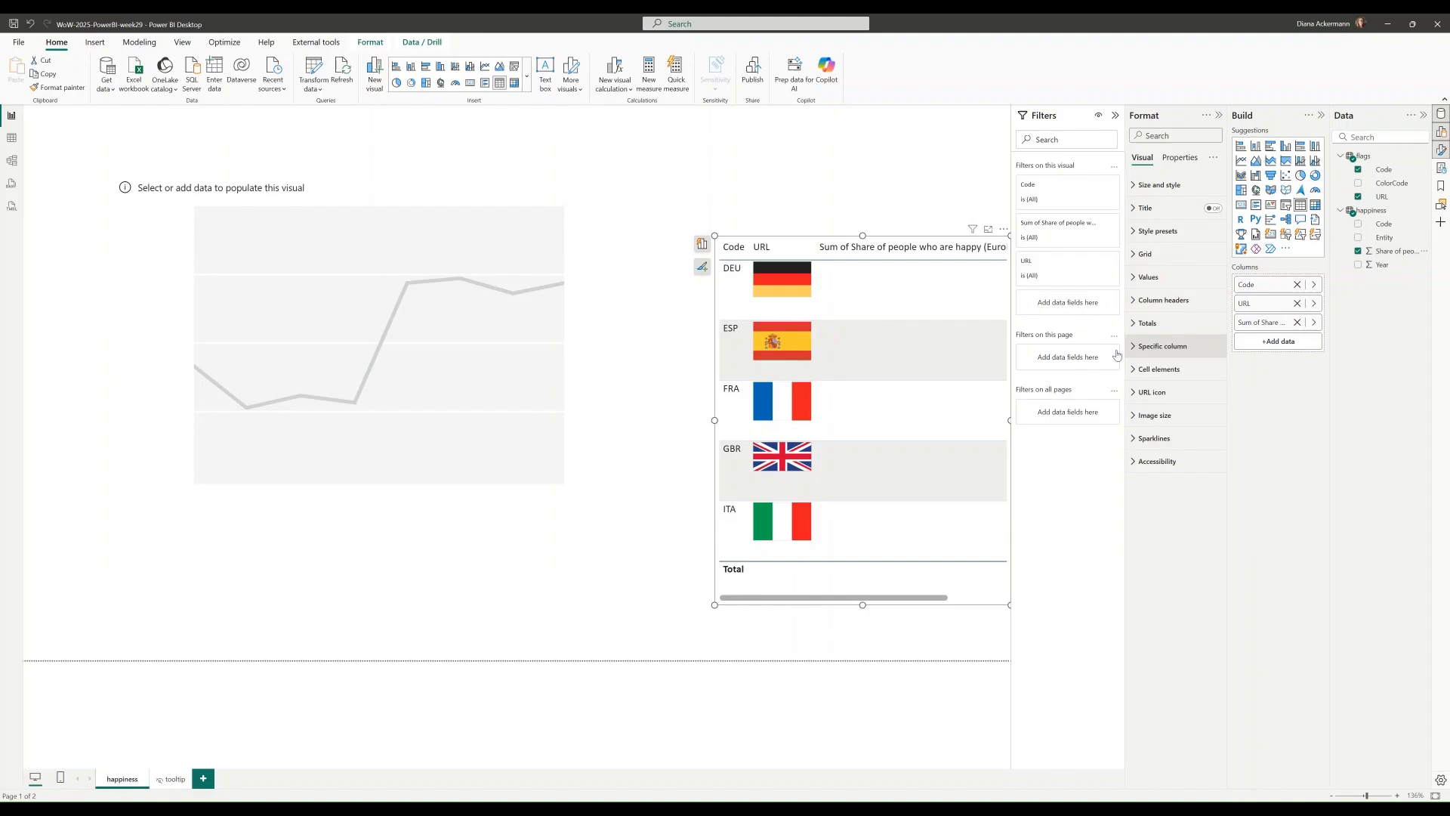
double_click(1270, 322)
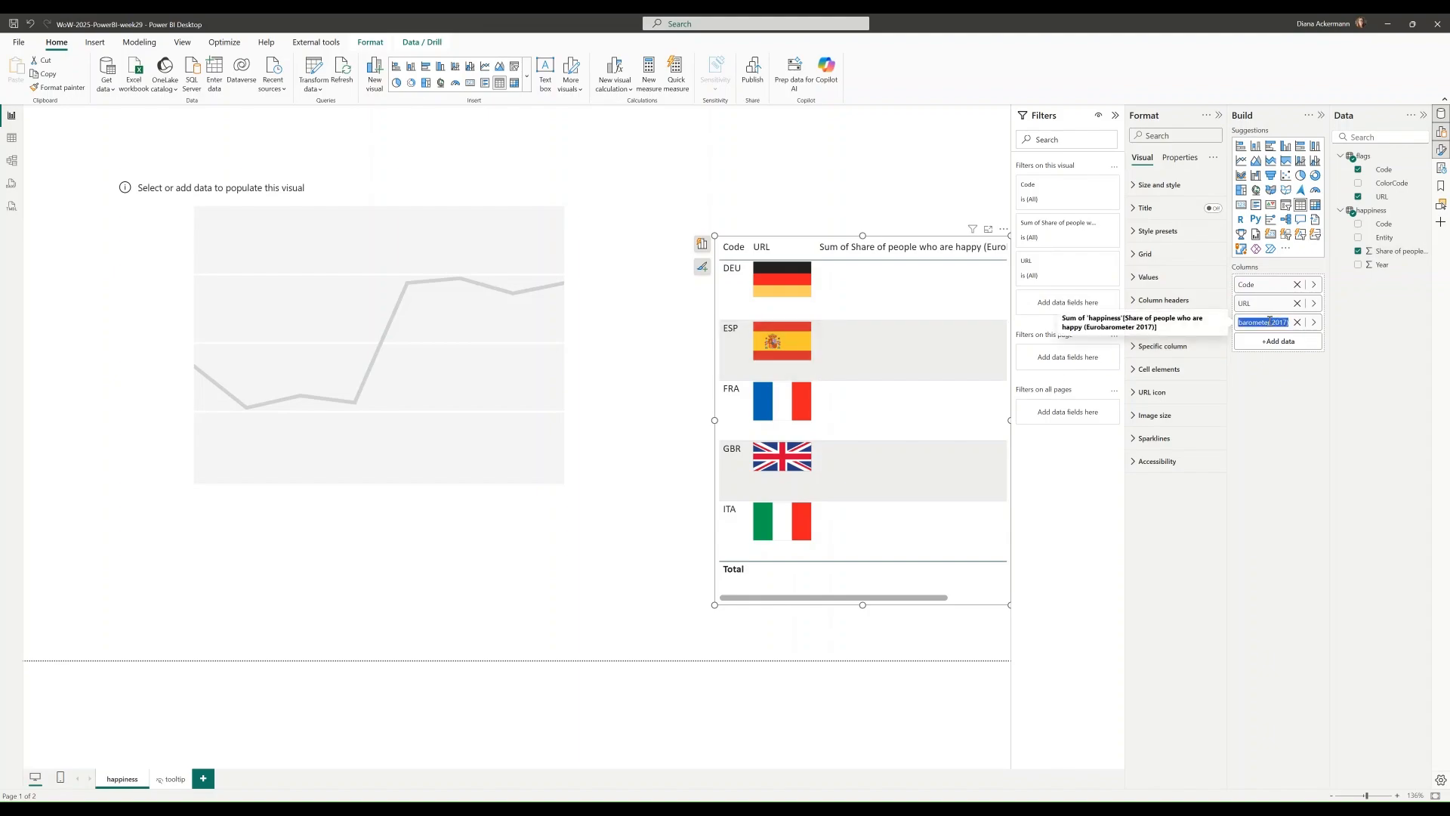
type("%")
key("Return")
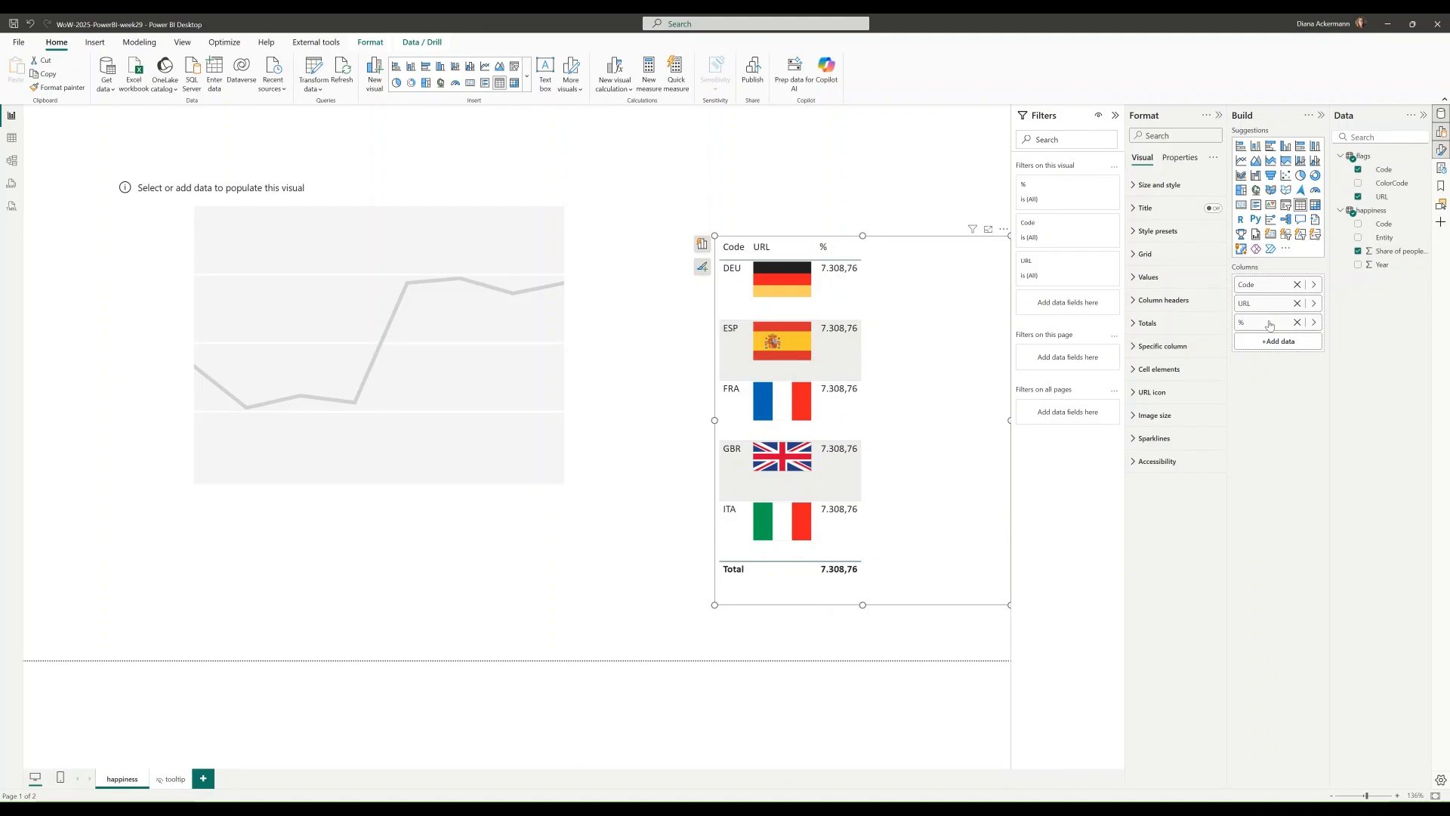
Step: Summarize the table's % column as Average and widen that column
left_click(1314, 322)
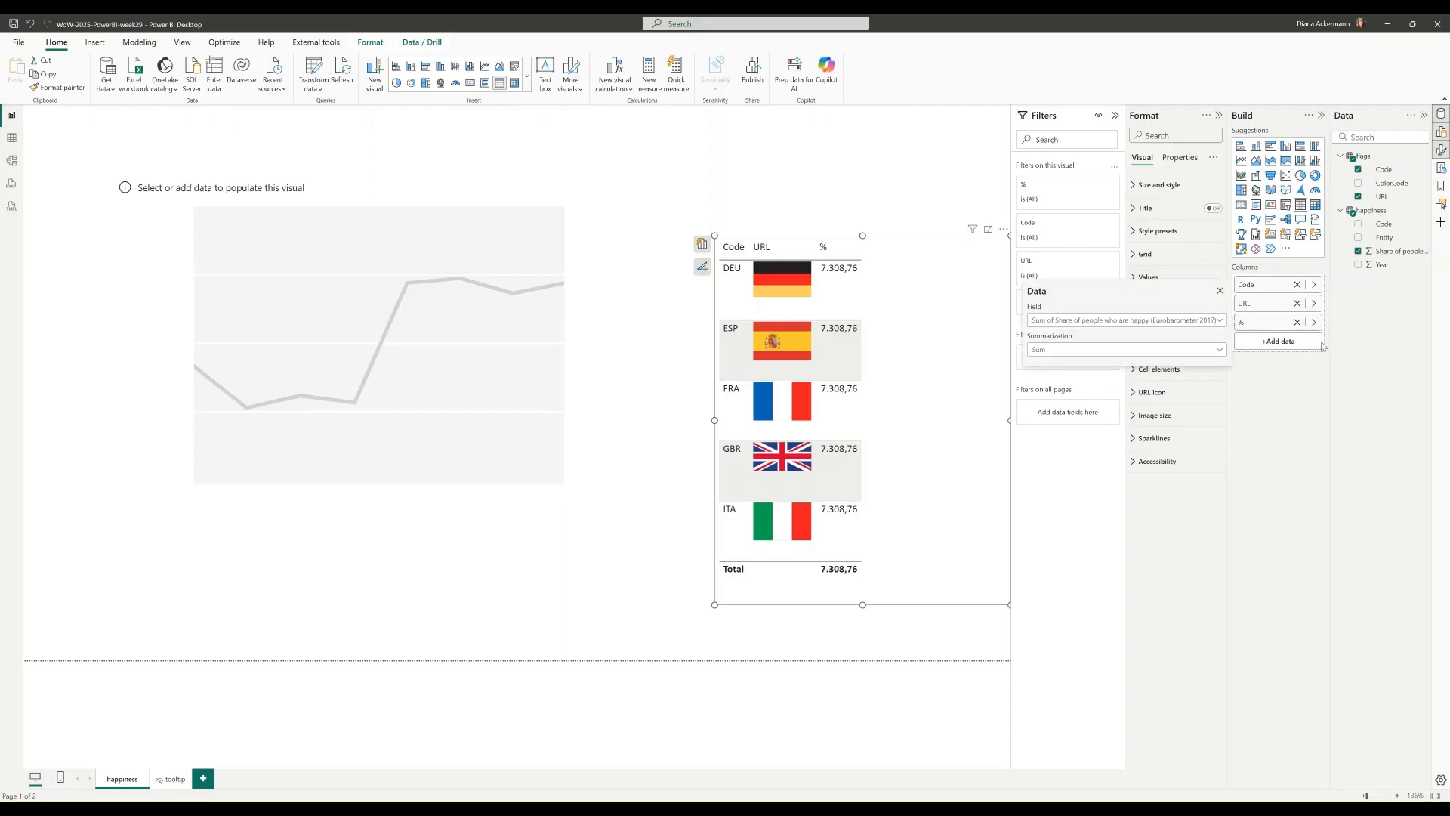
left_click(1208, 348)
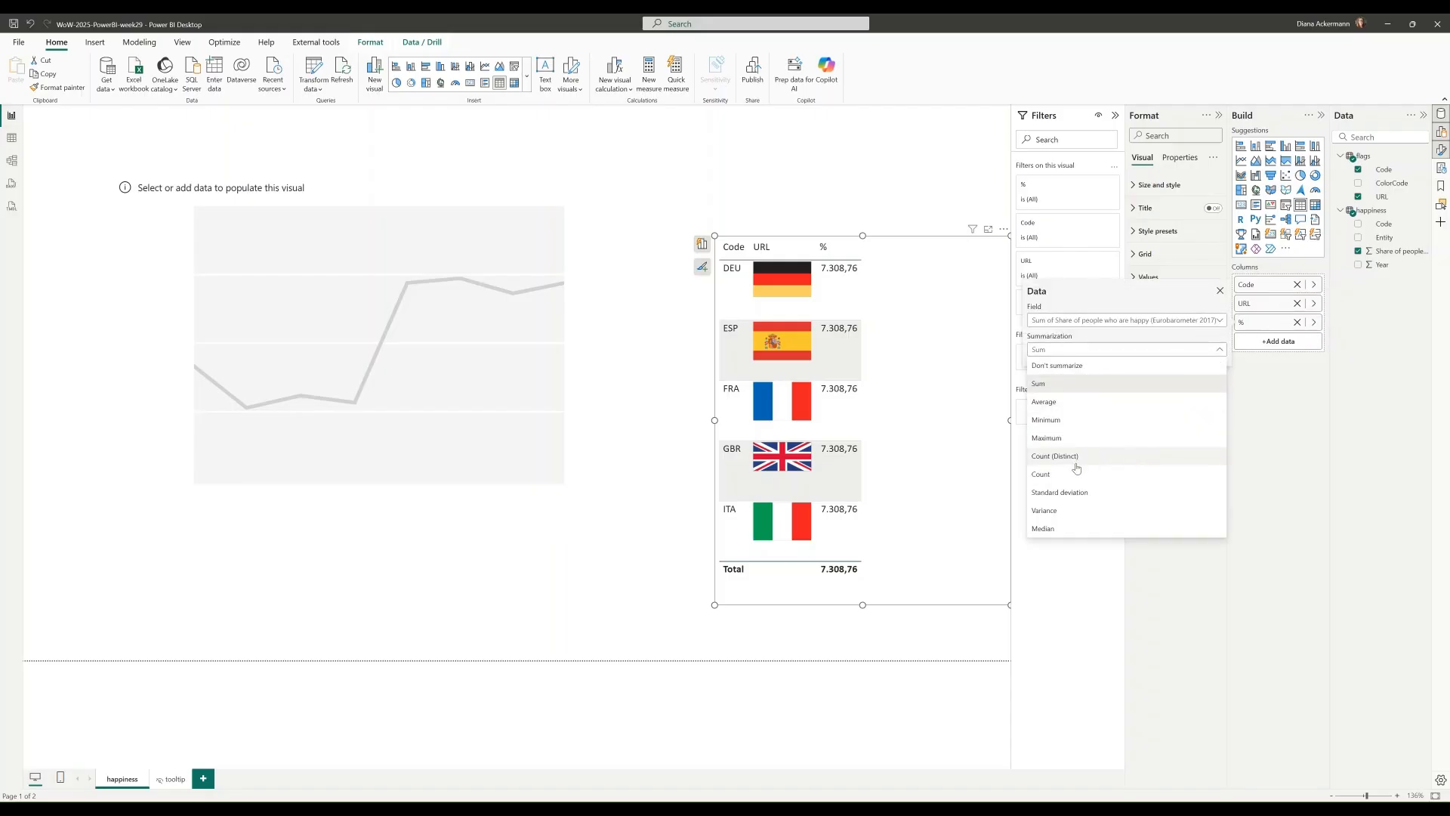
left_click(1046, 401)
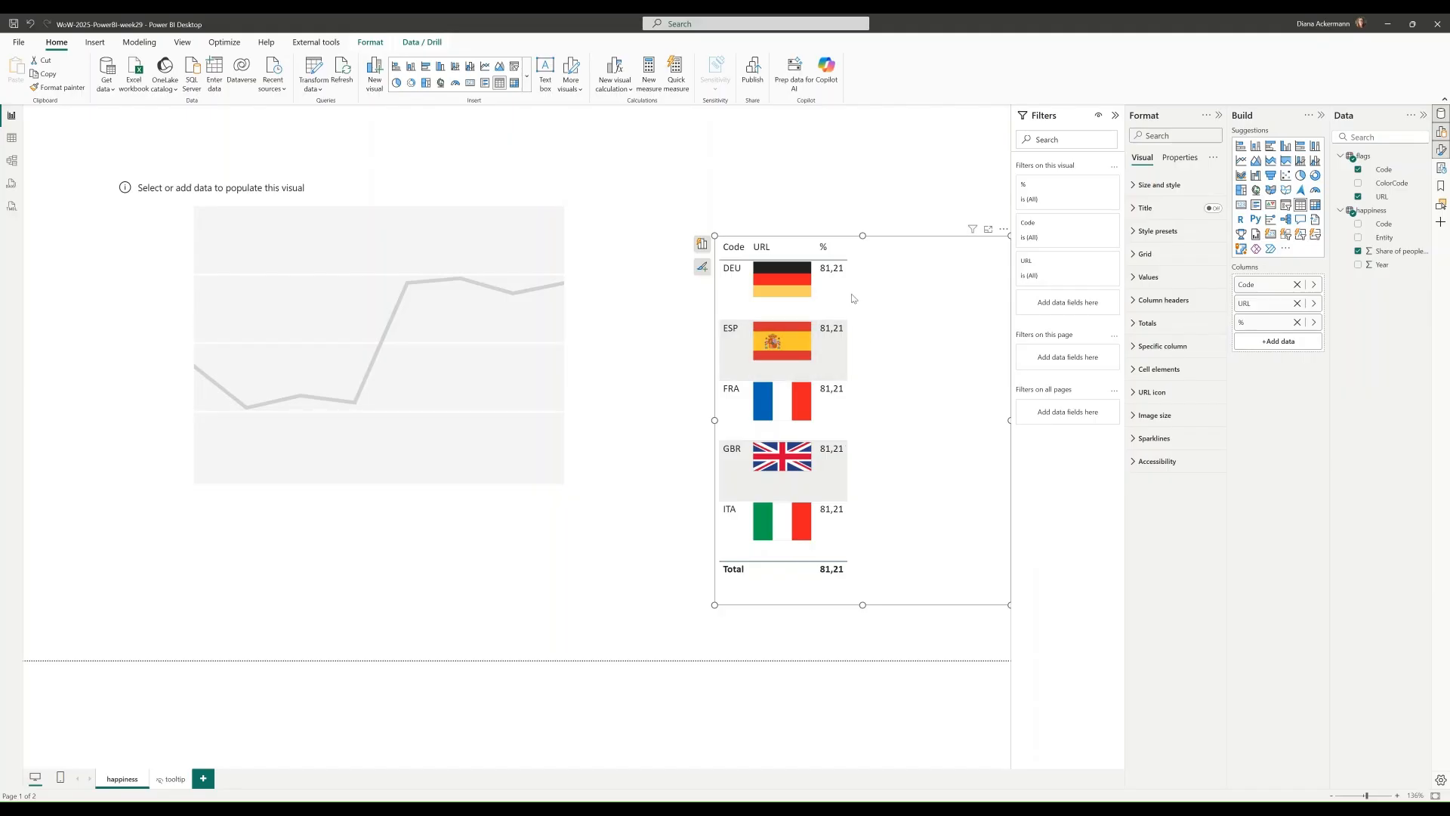
left_click_drag(846, 245, 942, 246)
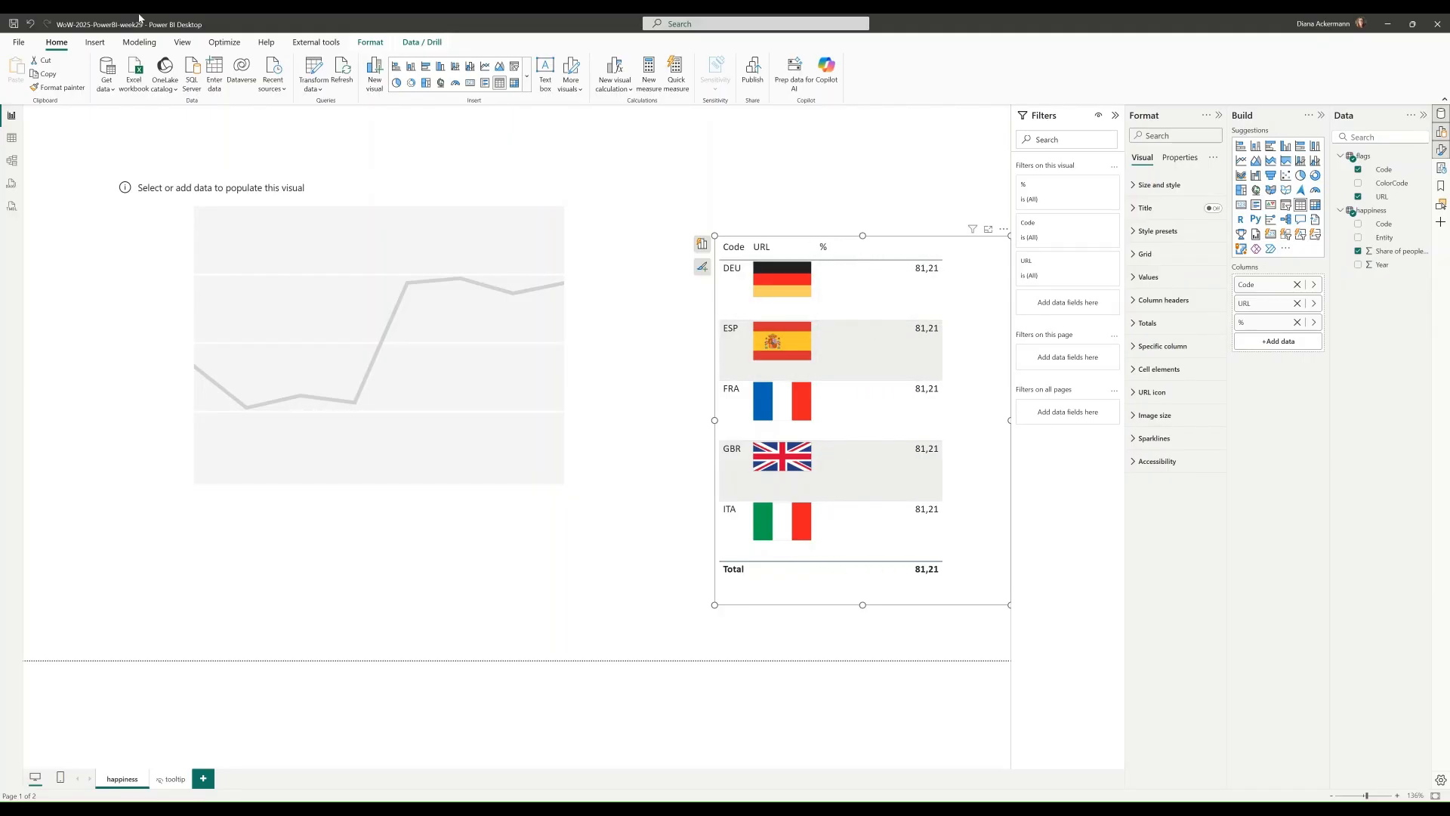
Step: Create an active many-to-one relationship from happiness Code to flags Code with single cross-filter direction, and return to the report
left_click(11, 160)
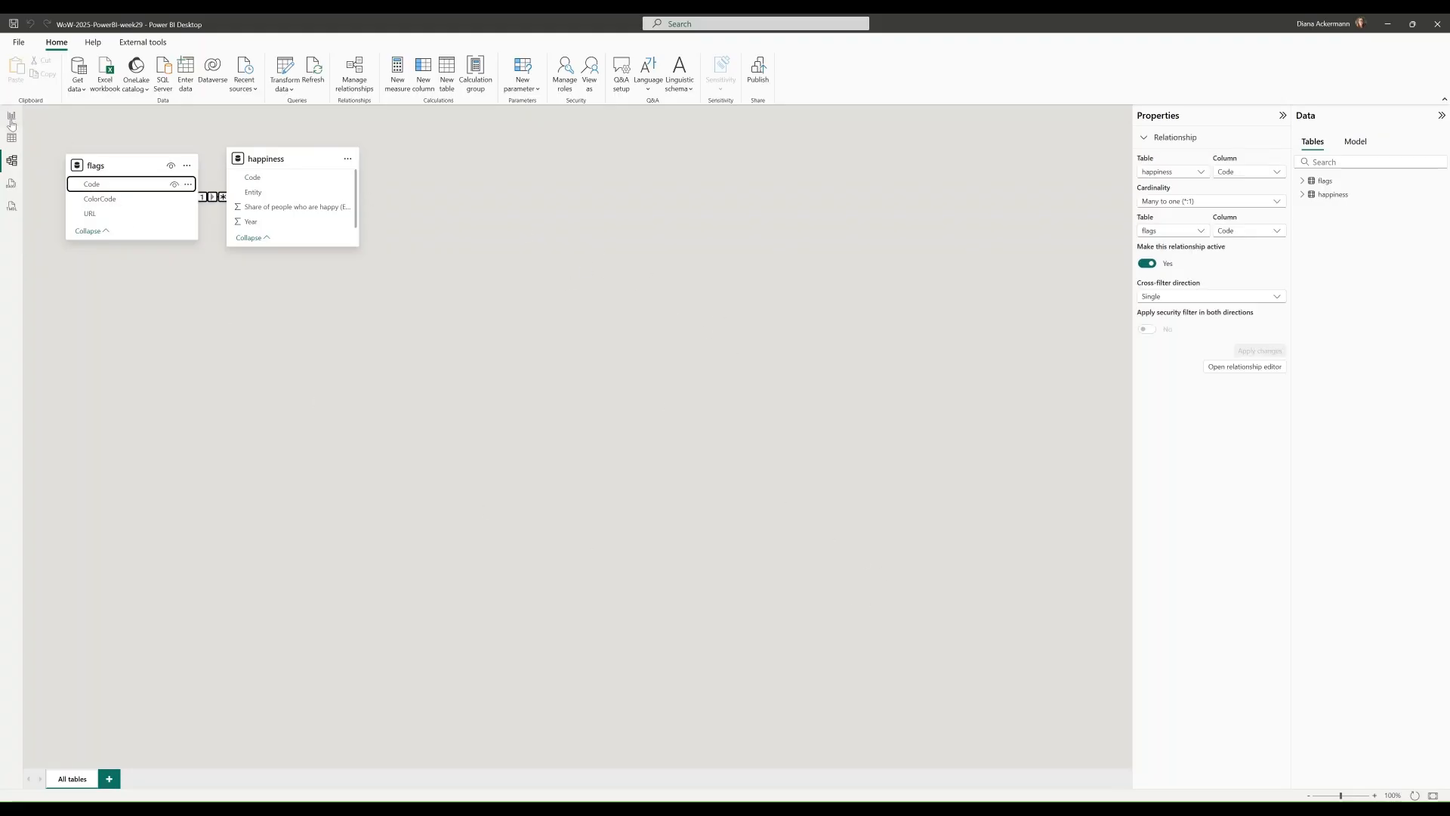
left_click(11, 120)
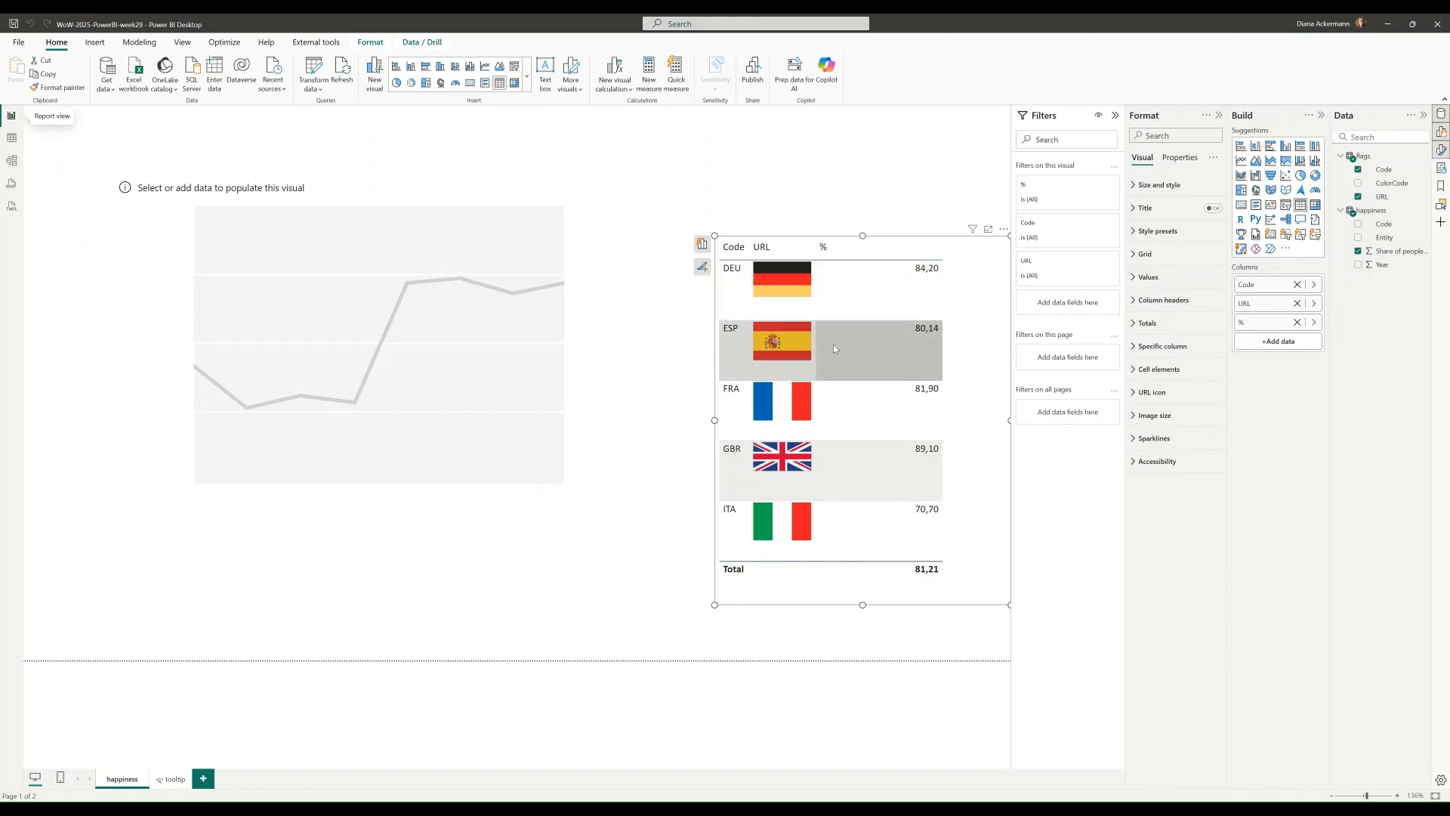
Step: Fill the line chart with Year as X-axis, average Share of people who are happy as Y-axis, and Entity as legend
left_click(505, 327)
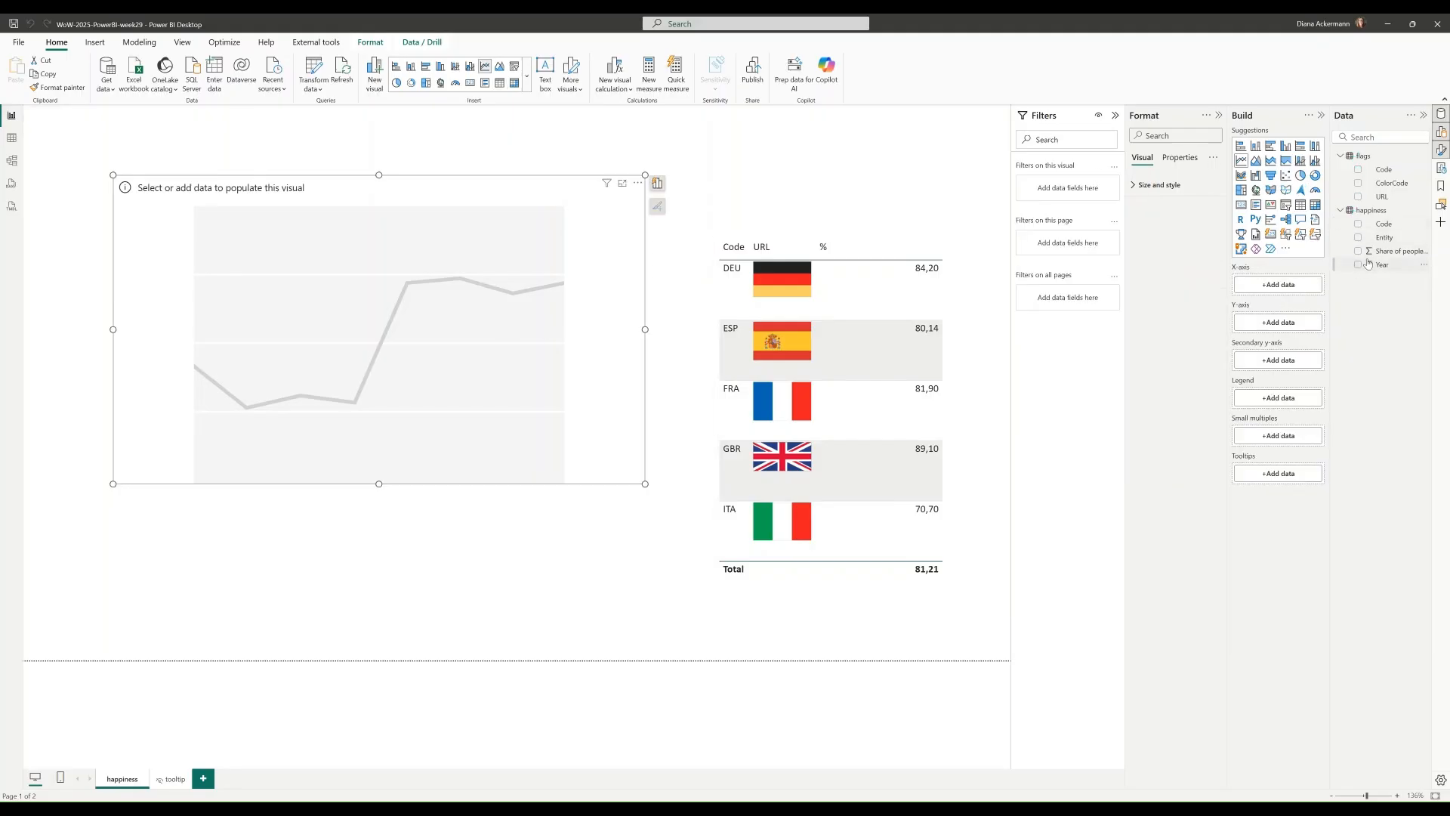
left_click_drag(1368, 263, 1280, 286)
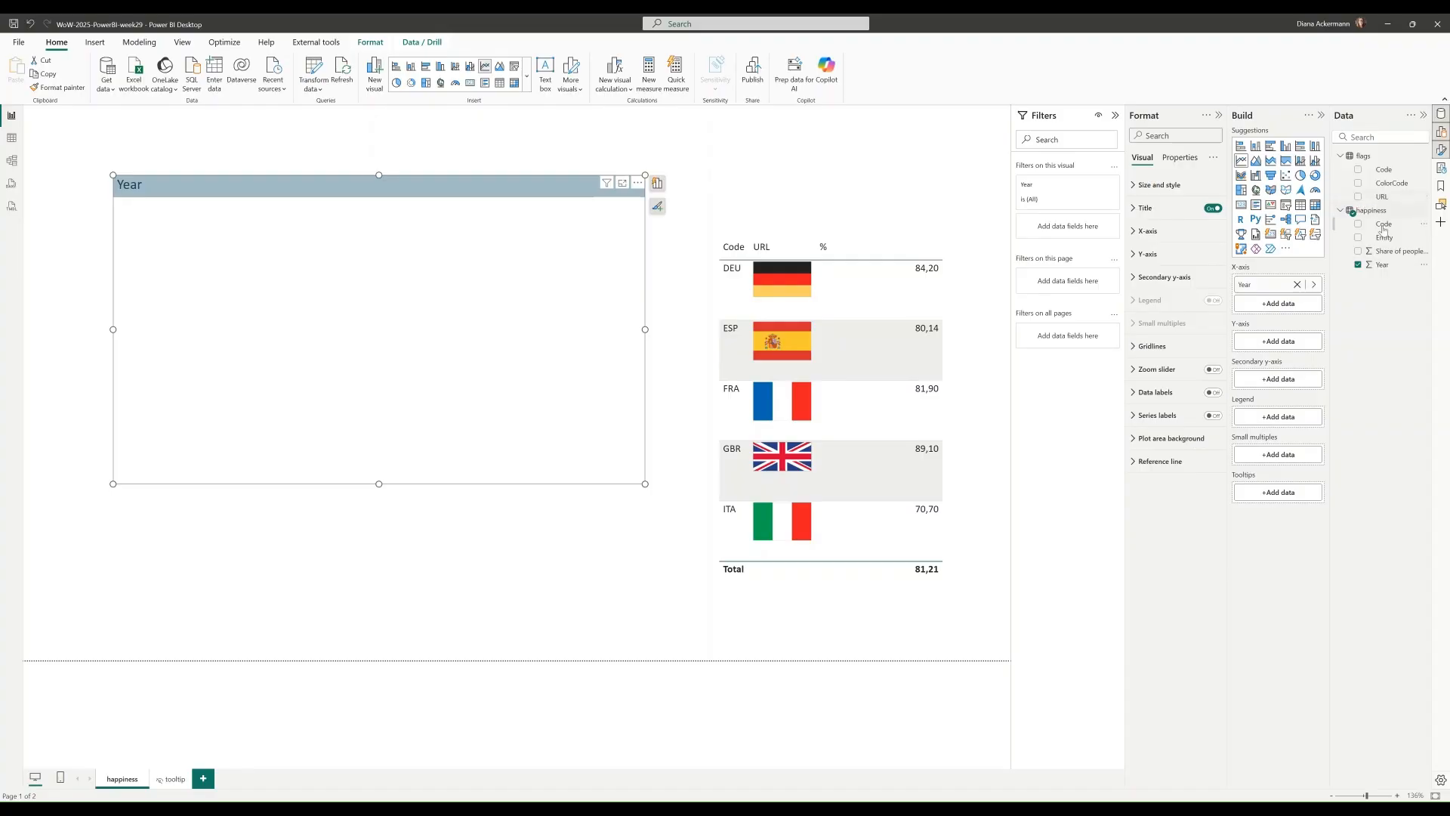
left_click_drag(1392, 251, 1269, 344)
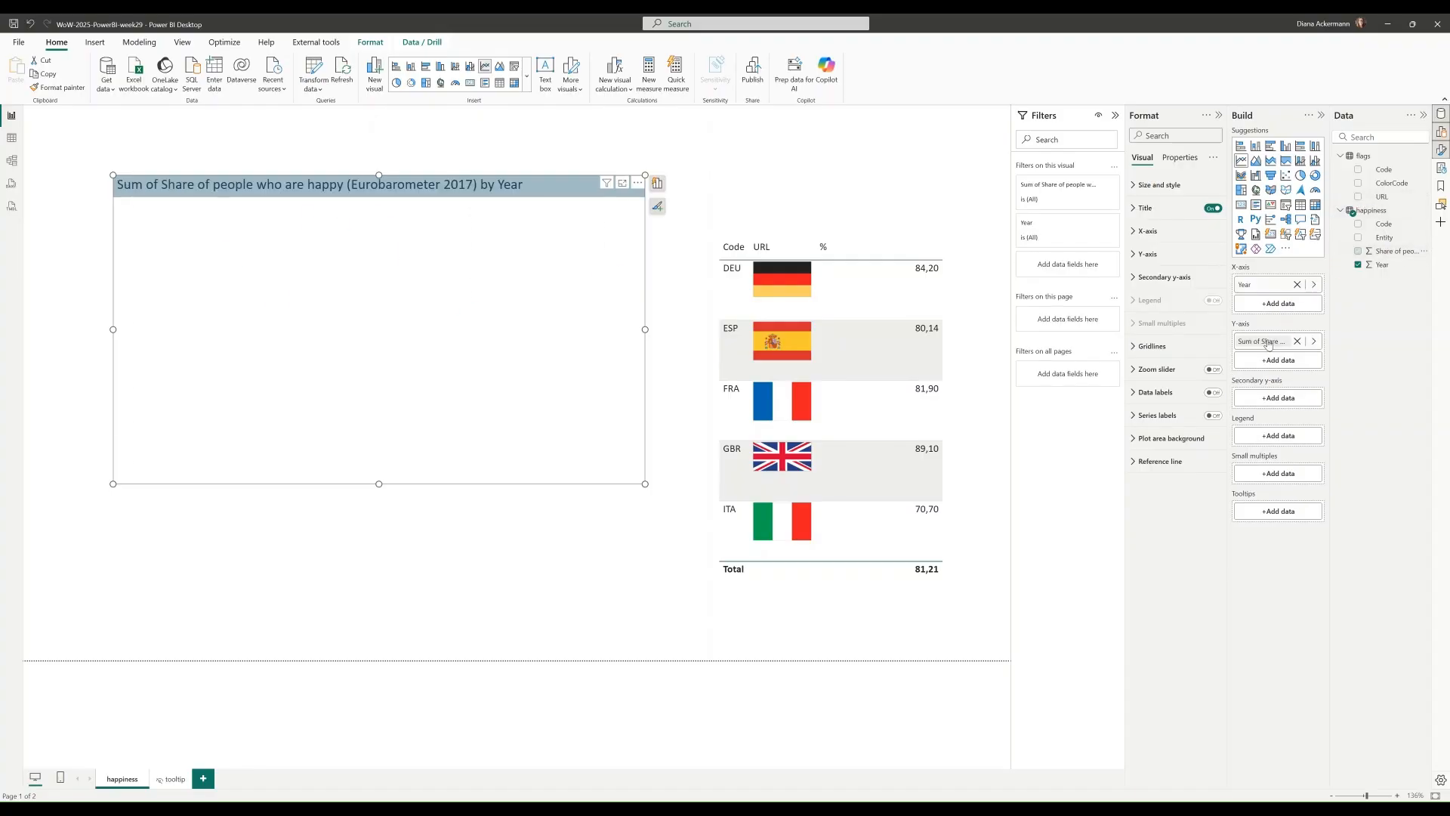
left_click(1315, 342)
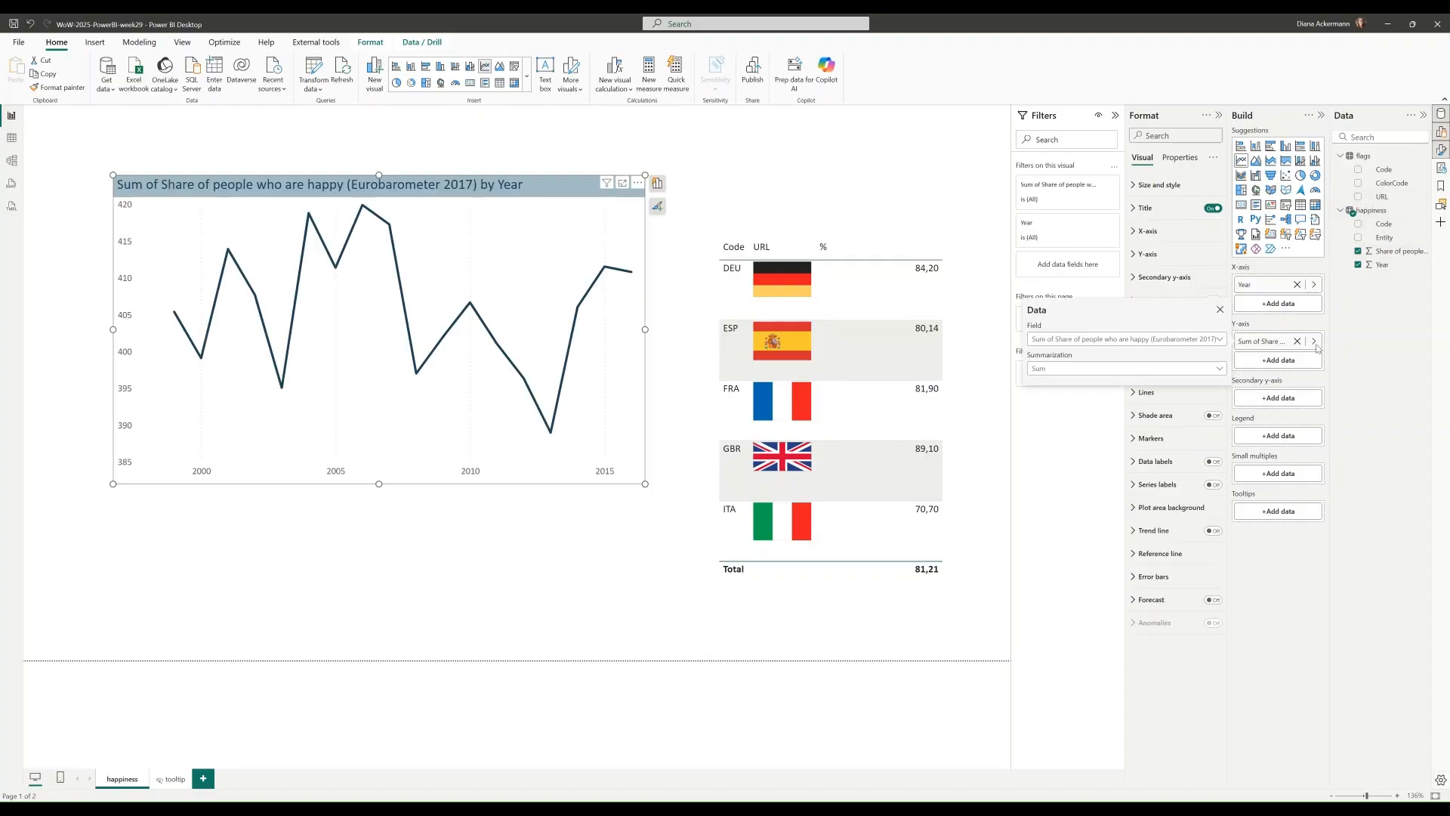
left_click(1216, 370)
left_click(1133, 402)
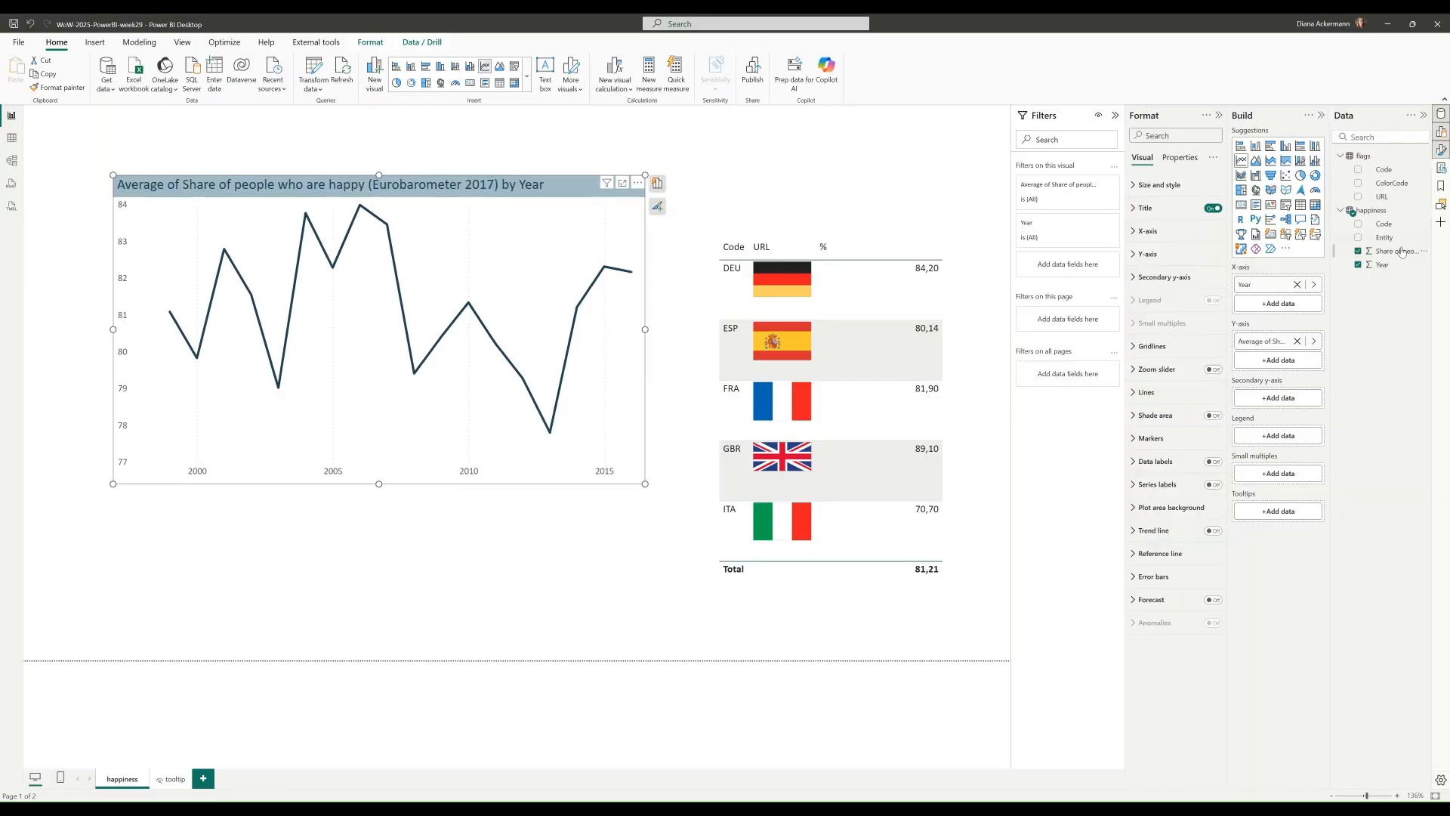
left_click_drag(1386, 237, 1278, 438)
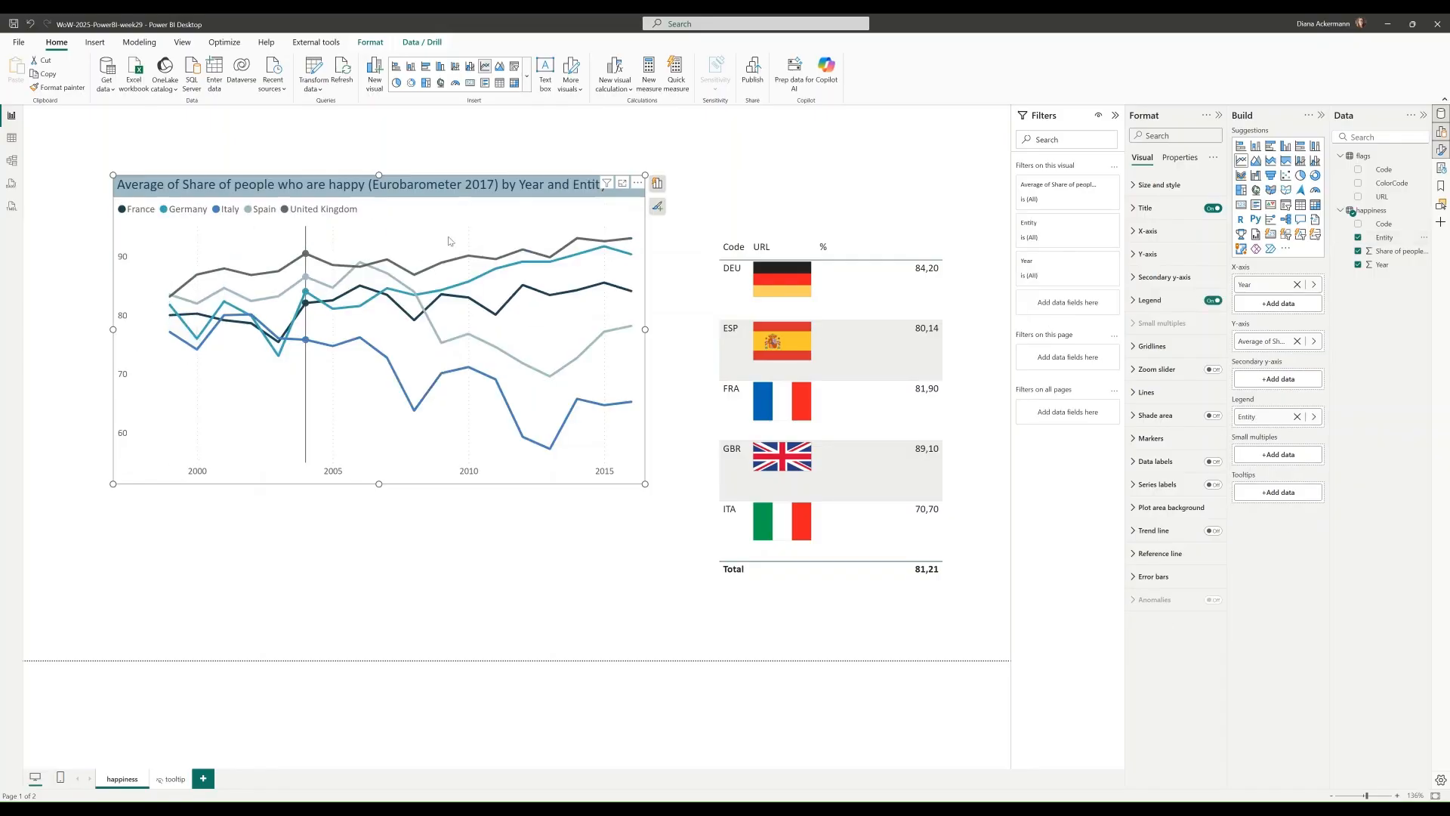
Step: Enlarge the line chart outward from its lower corner and move it up near the top of the page
left_click_drag(109, 489, 41, 581)
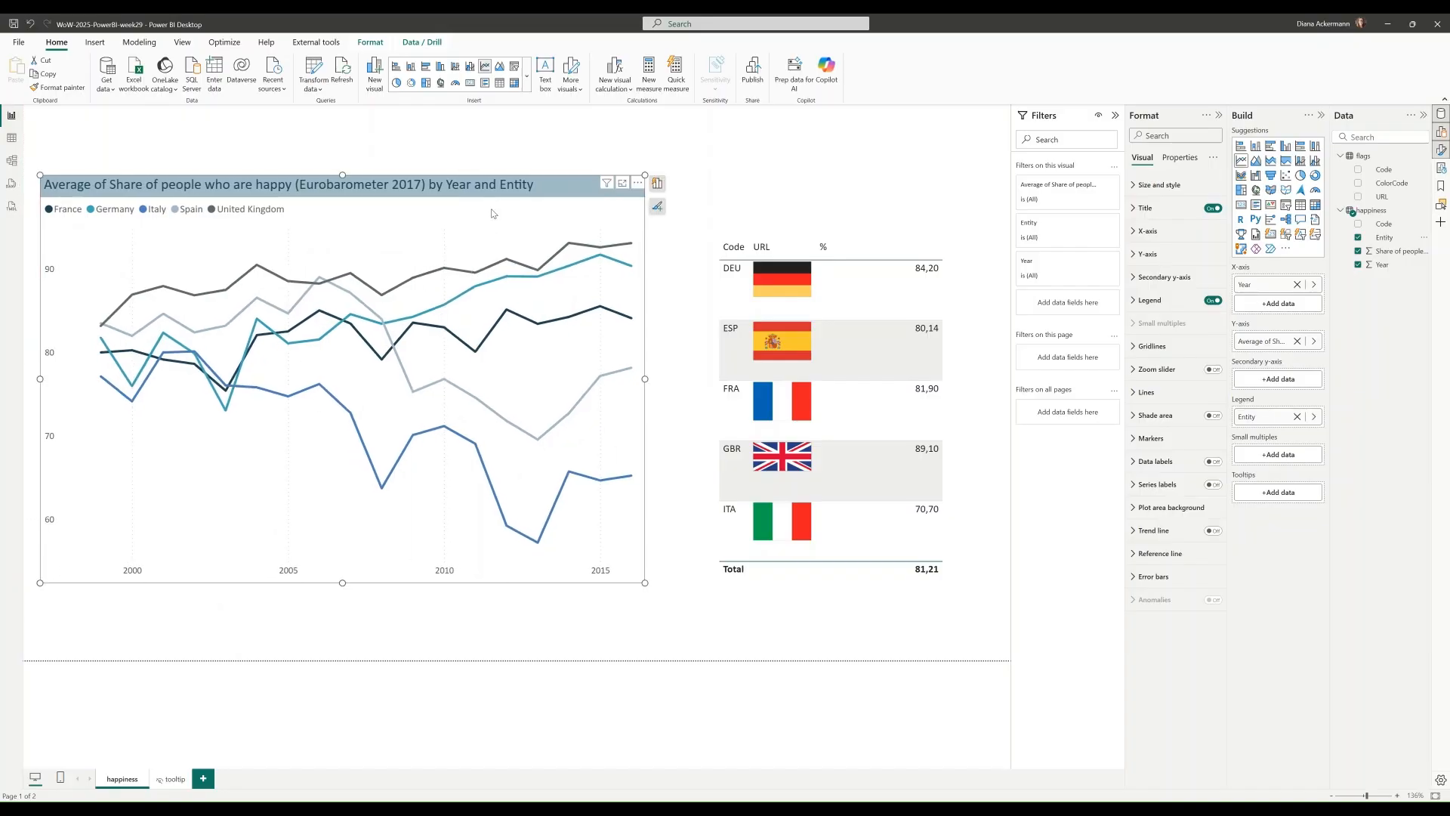
left_click_drag(506, 190, 529, 160)
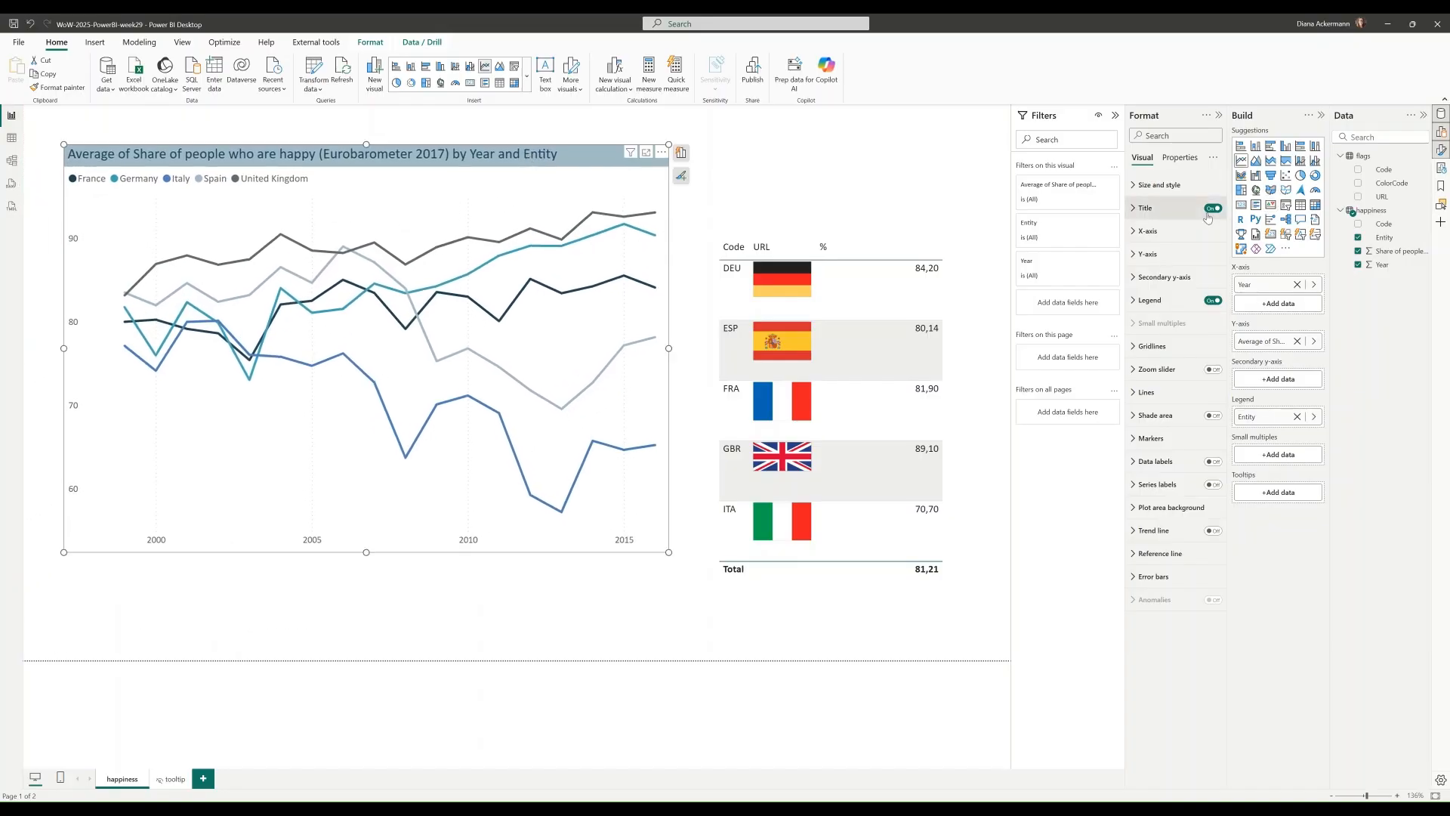
Step: Set the line chart's Y-axis range to a minimum of 0 and a maximum of 100
left_click(1135, 255)
left_click(1159, 310)
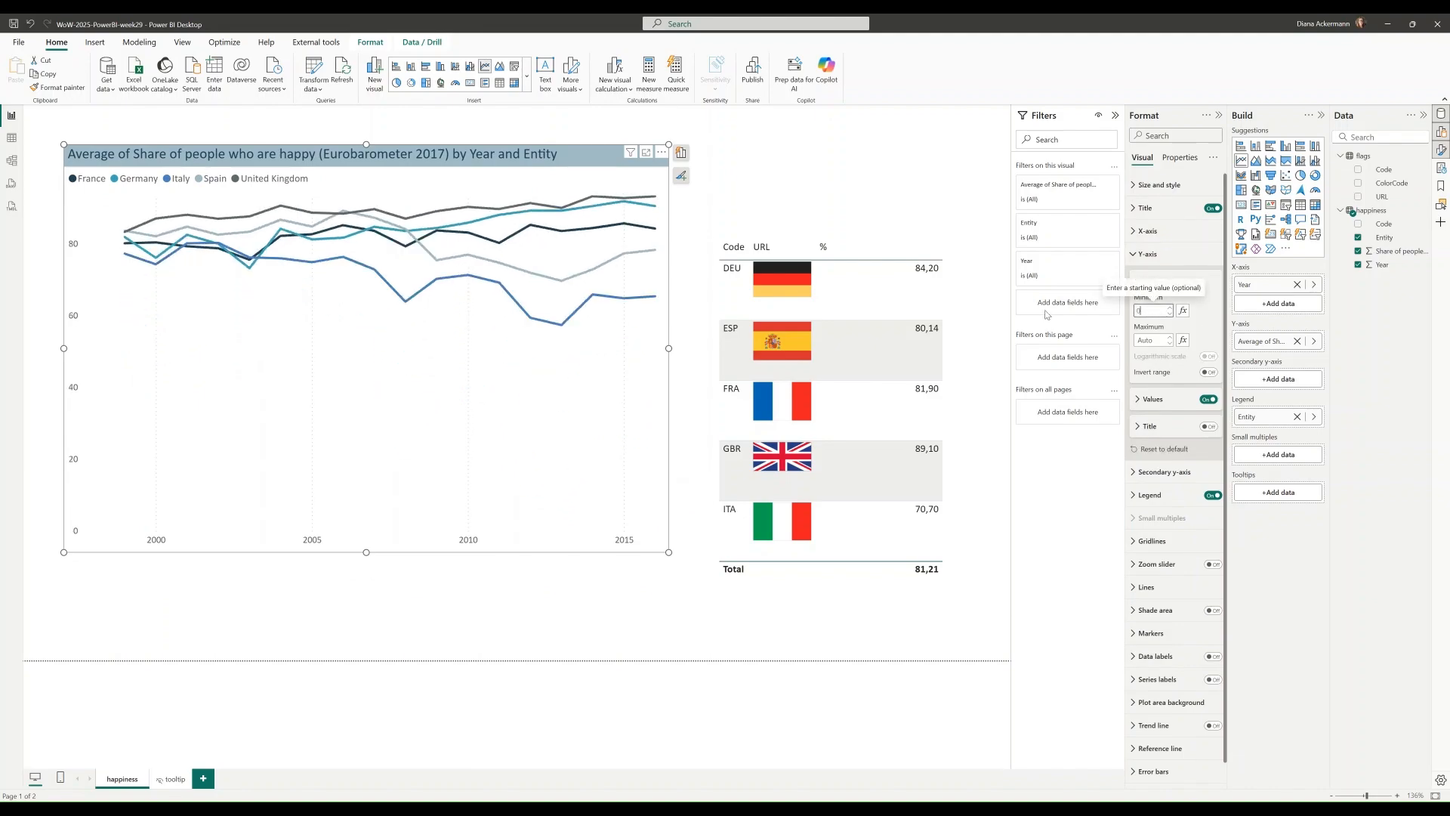
left_click(1151, 338)
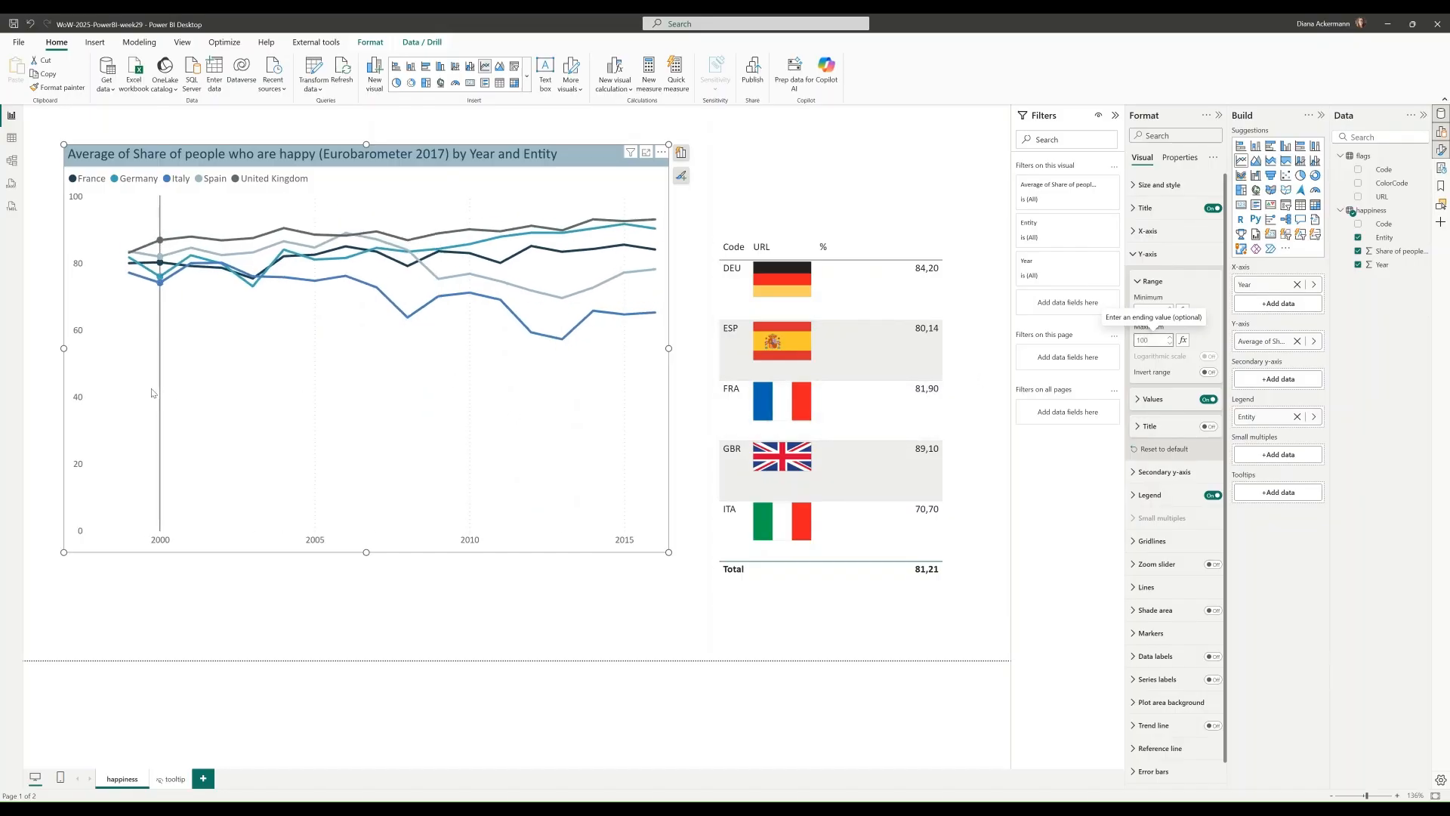
Step: Move the flag table up next to the line chart, aligning their top edges
mouse_move(568, 205)
left_click(800, 273)
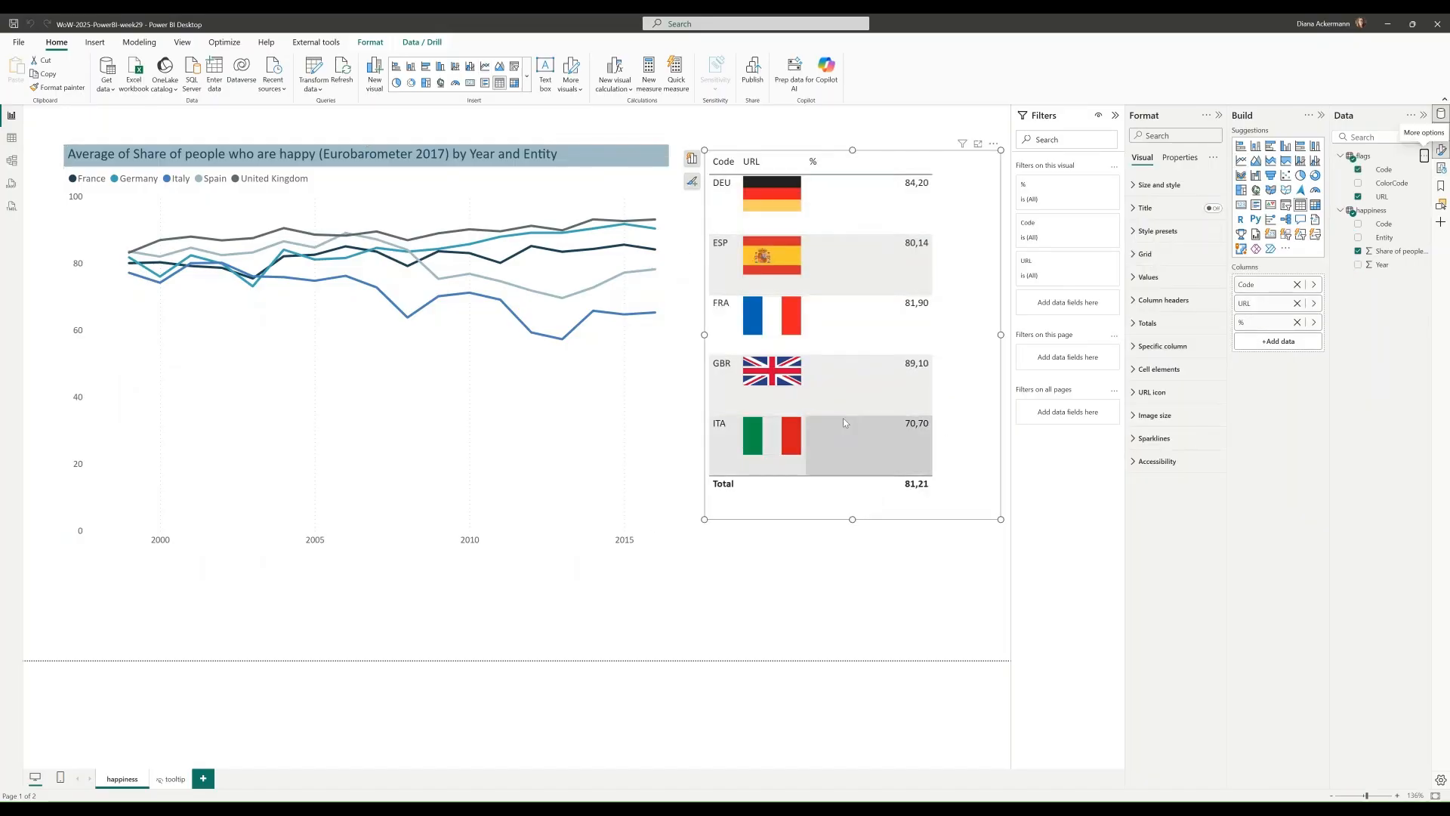
left_click_drag(815, 157, 804, 155)
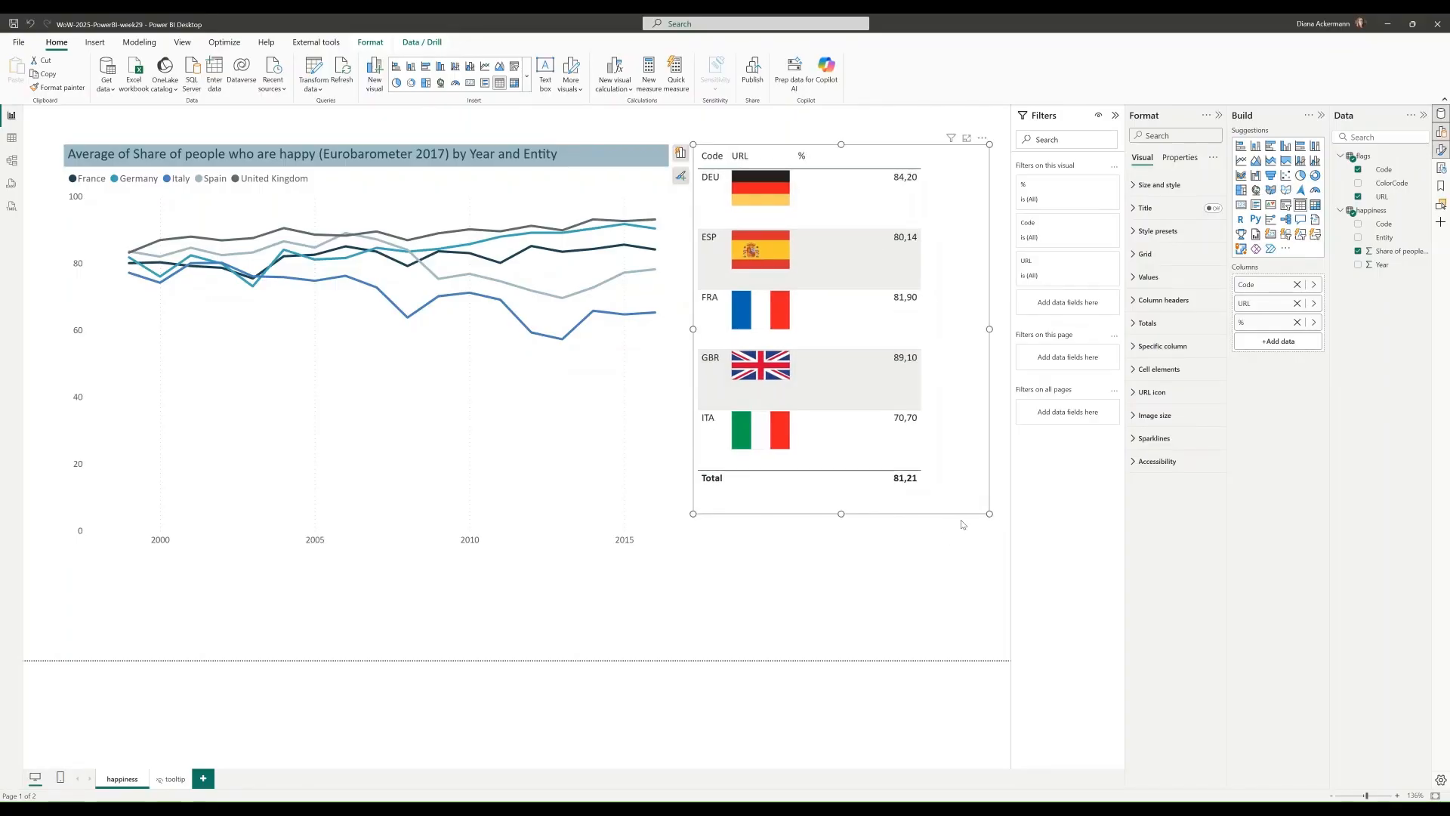
Step: Turn off the flag table's total row and set its image size to 28 px high and 40 px wide
left_click(1148, 323)
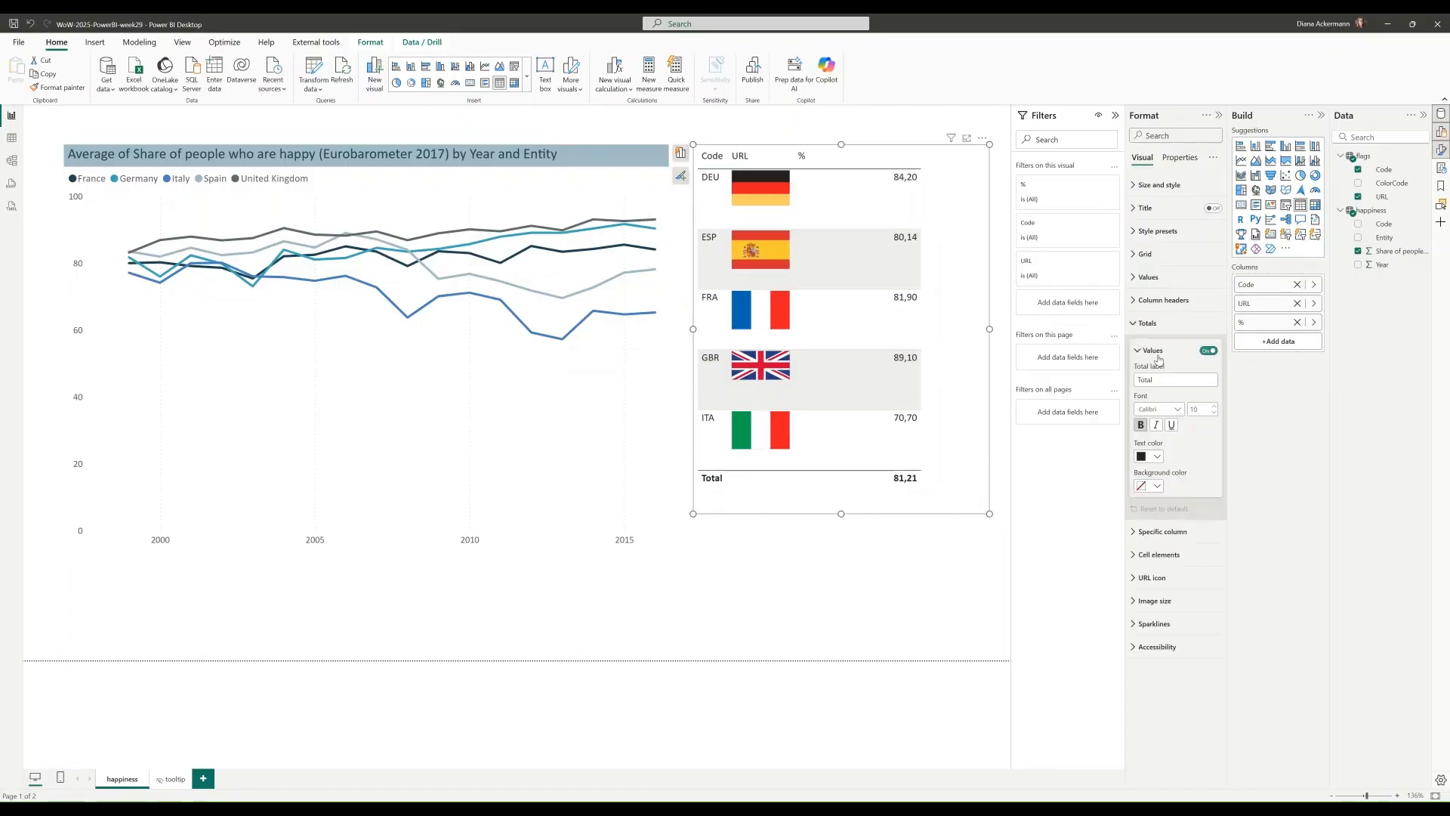
left_click(1209, 352)
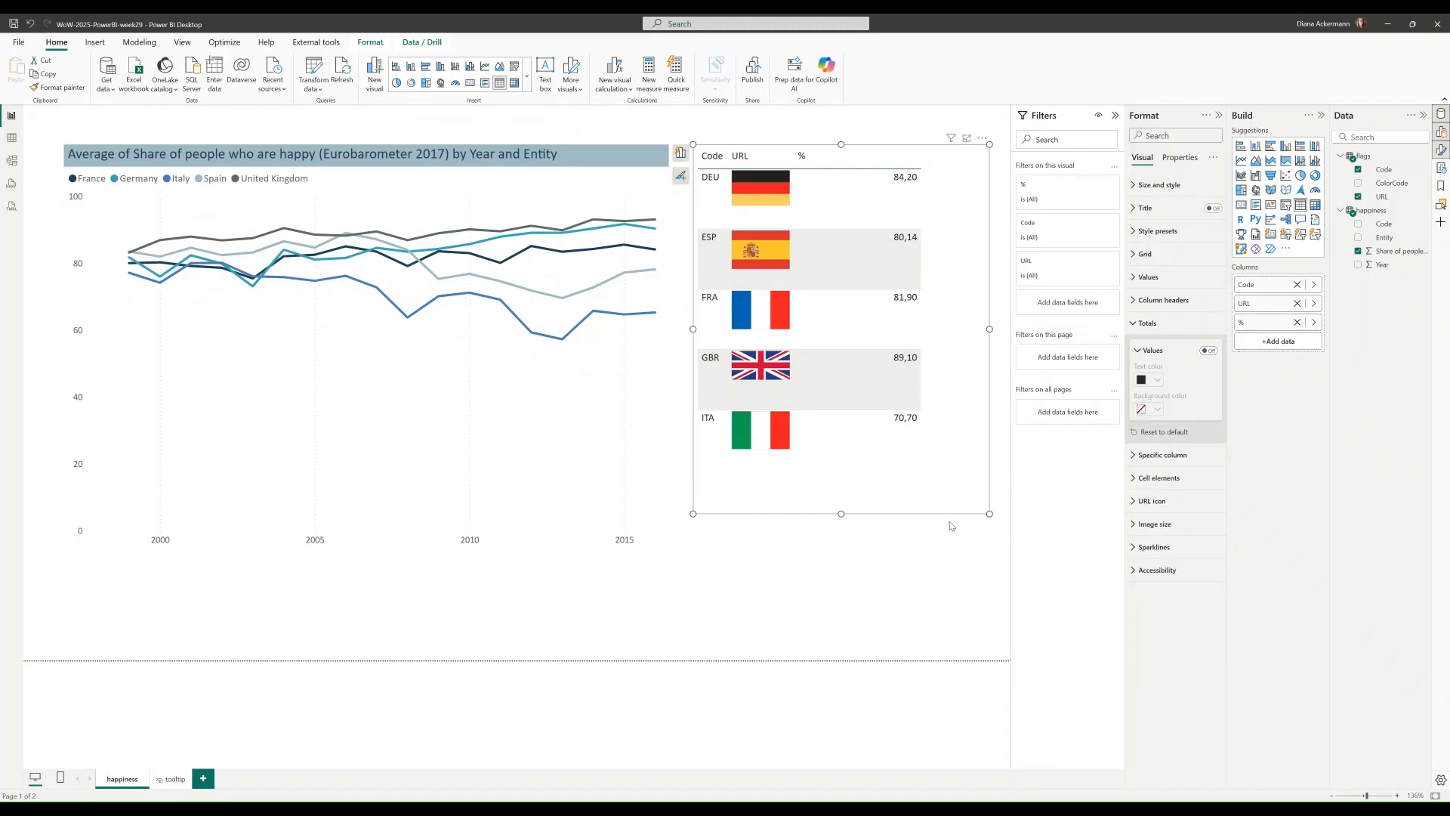
left_click(1137, 523)
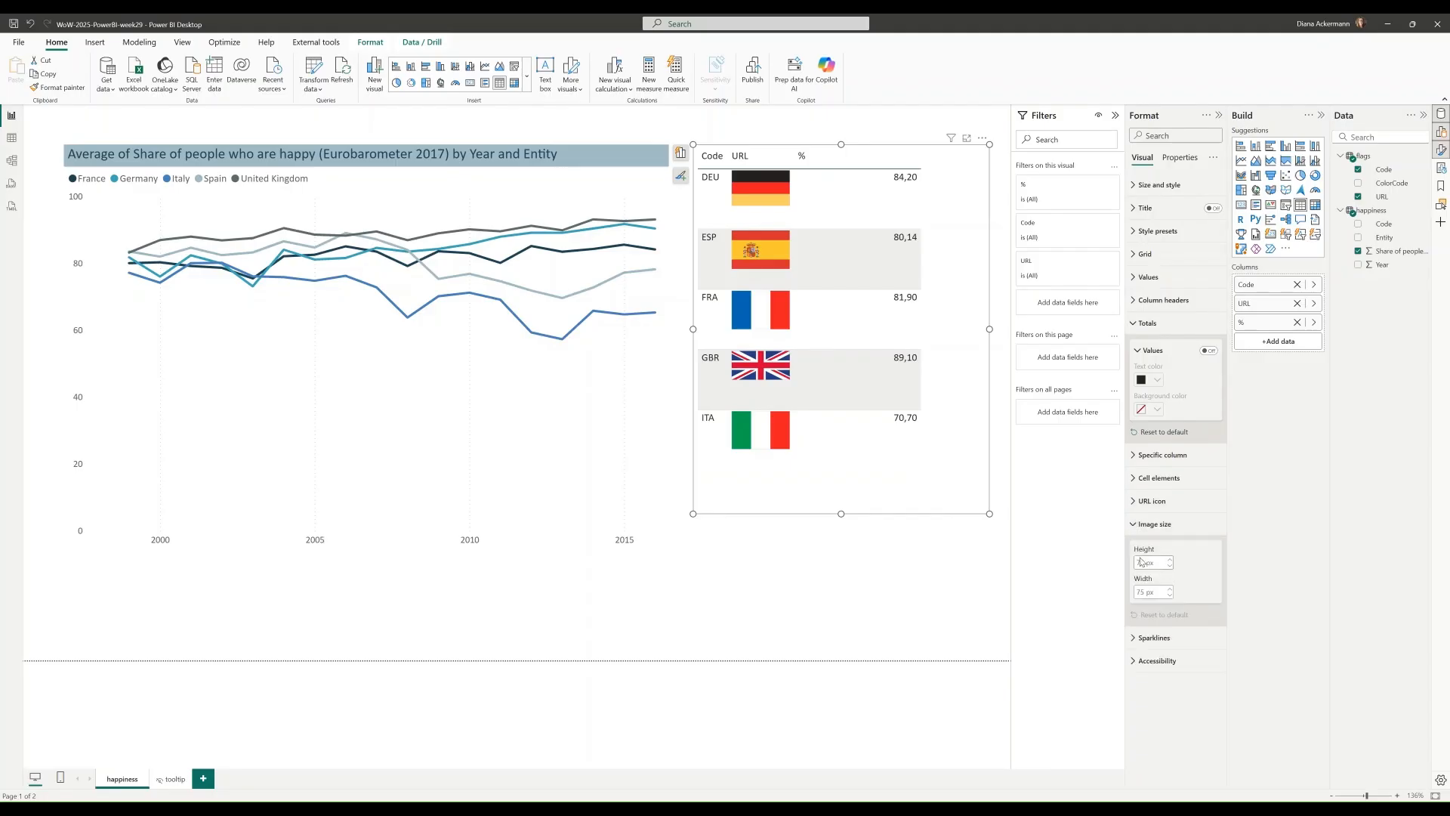
double_click(1144, 561)
type("28")
key("Return")
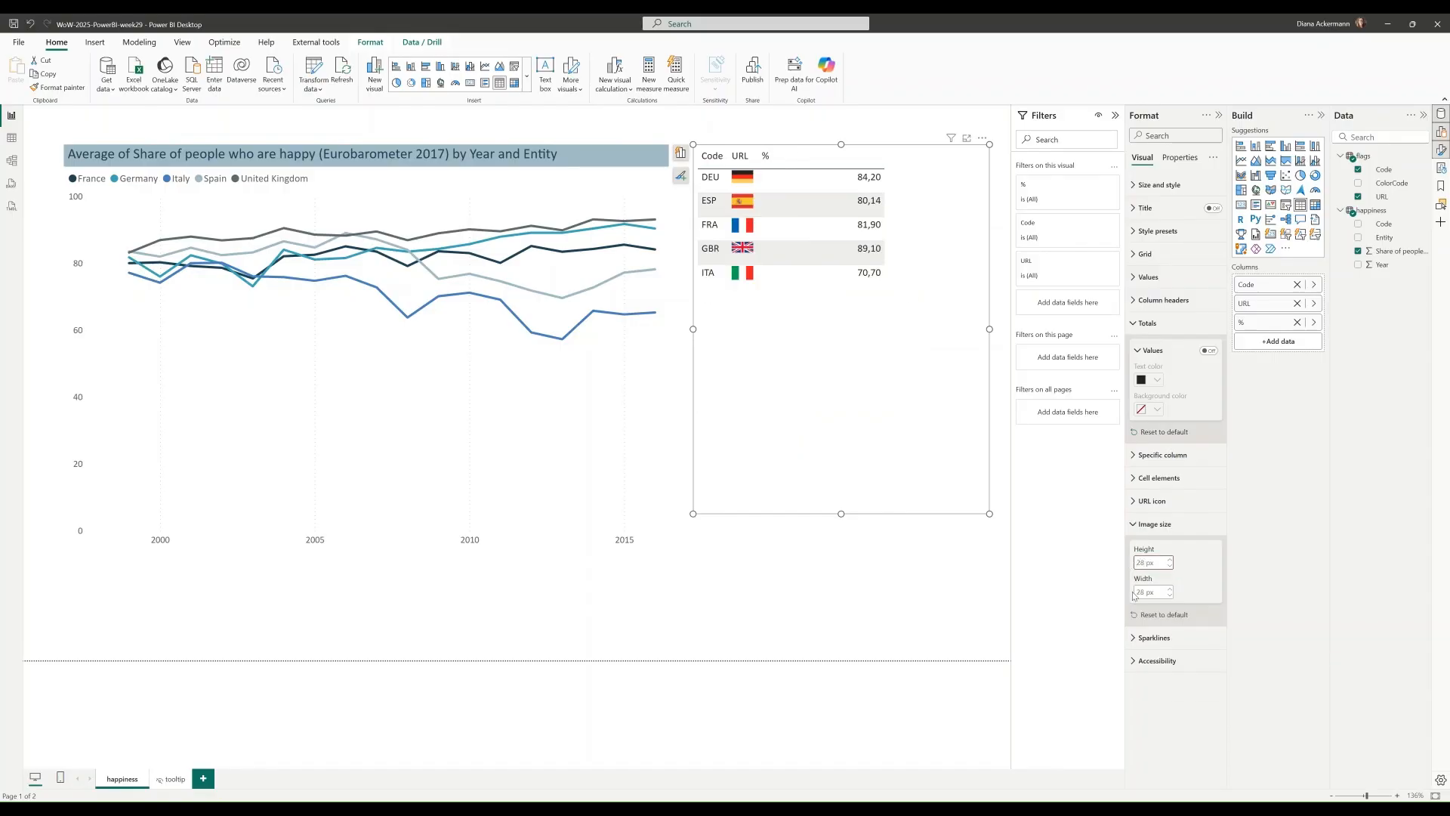
left_click(1141, 593)
type("40")
key("Return")
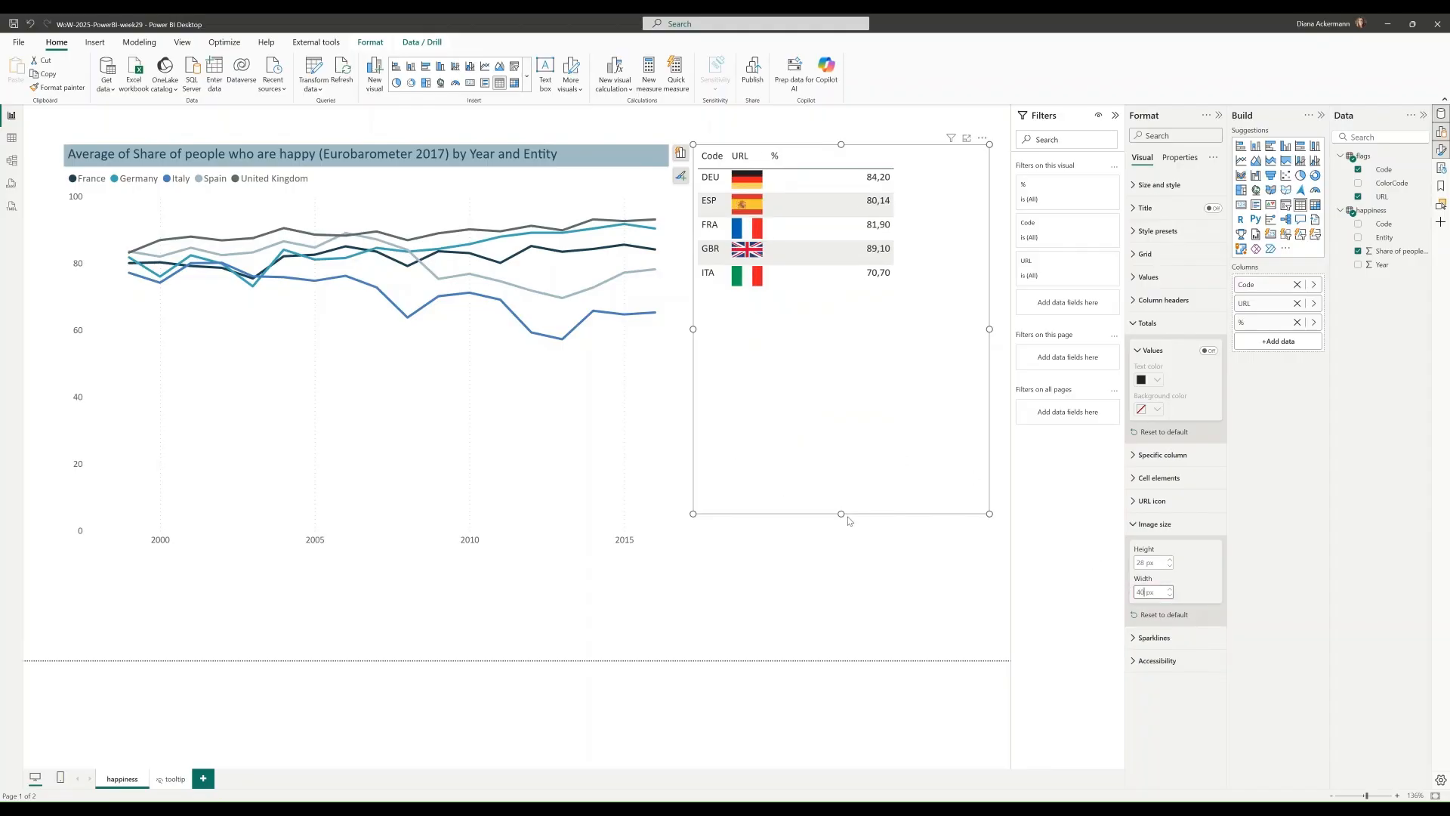
Step: Move the flag table slightly down beside the line chart and set its style preset to None
left_click_drag(839, 511, 848, 560)
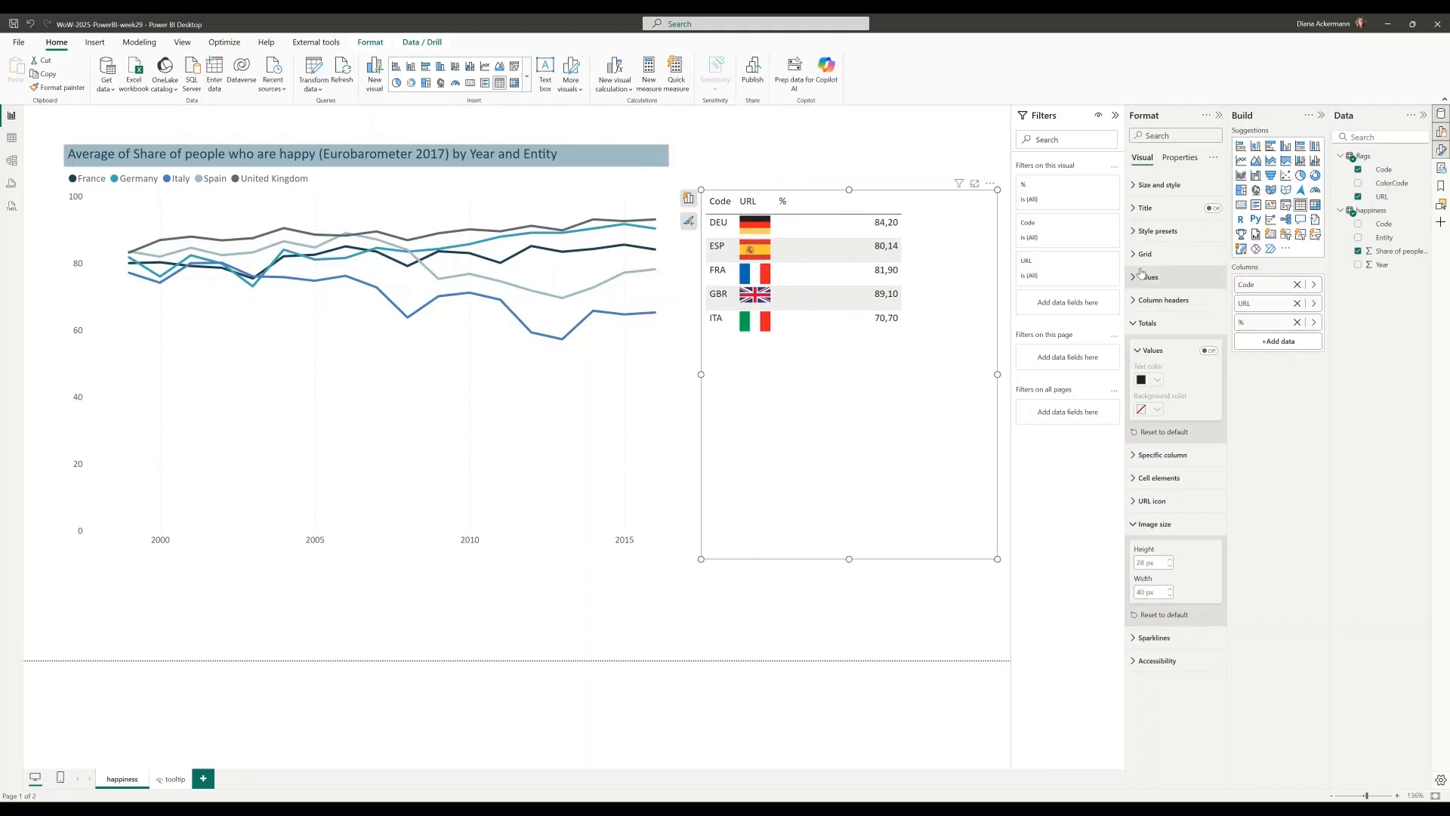
left_click(1157, 231)
left_click(1175, 270)
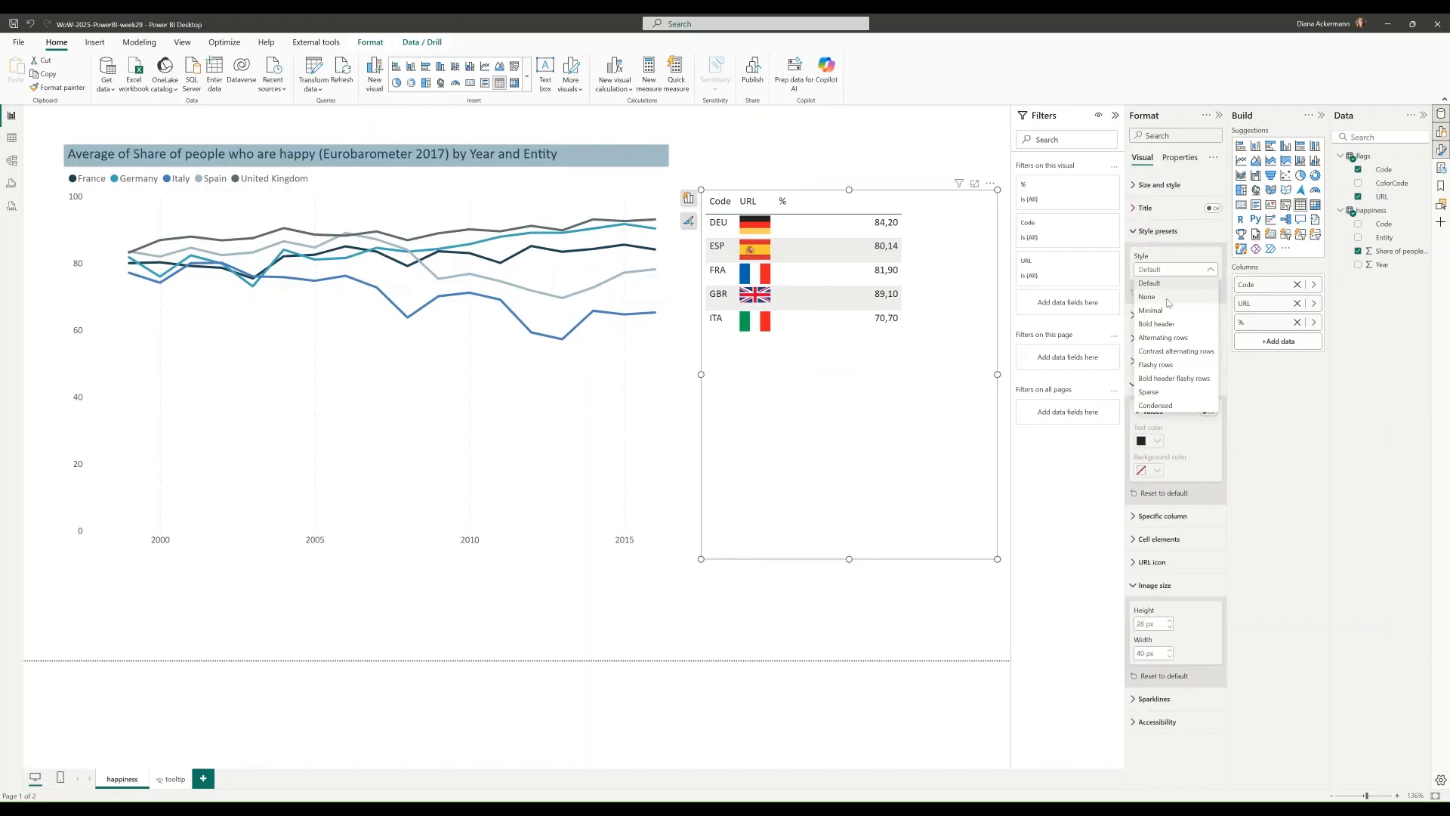
left_click(1147, 297)
Step: Shrink the flag table's frame in height and width to fit its rows, and narrow its % column
left_click_drag(851, 559, 849, 386)
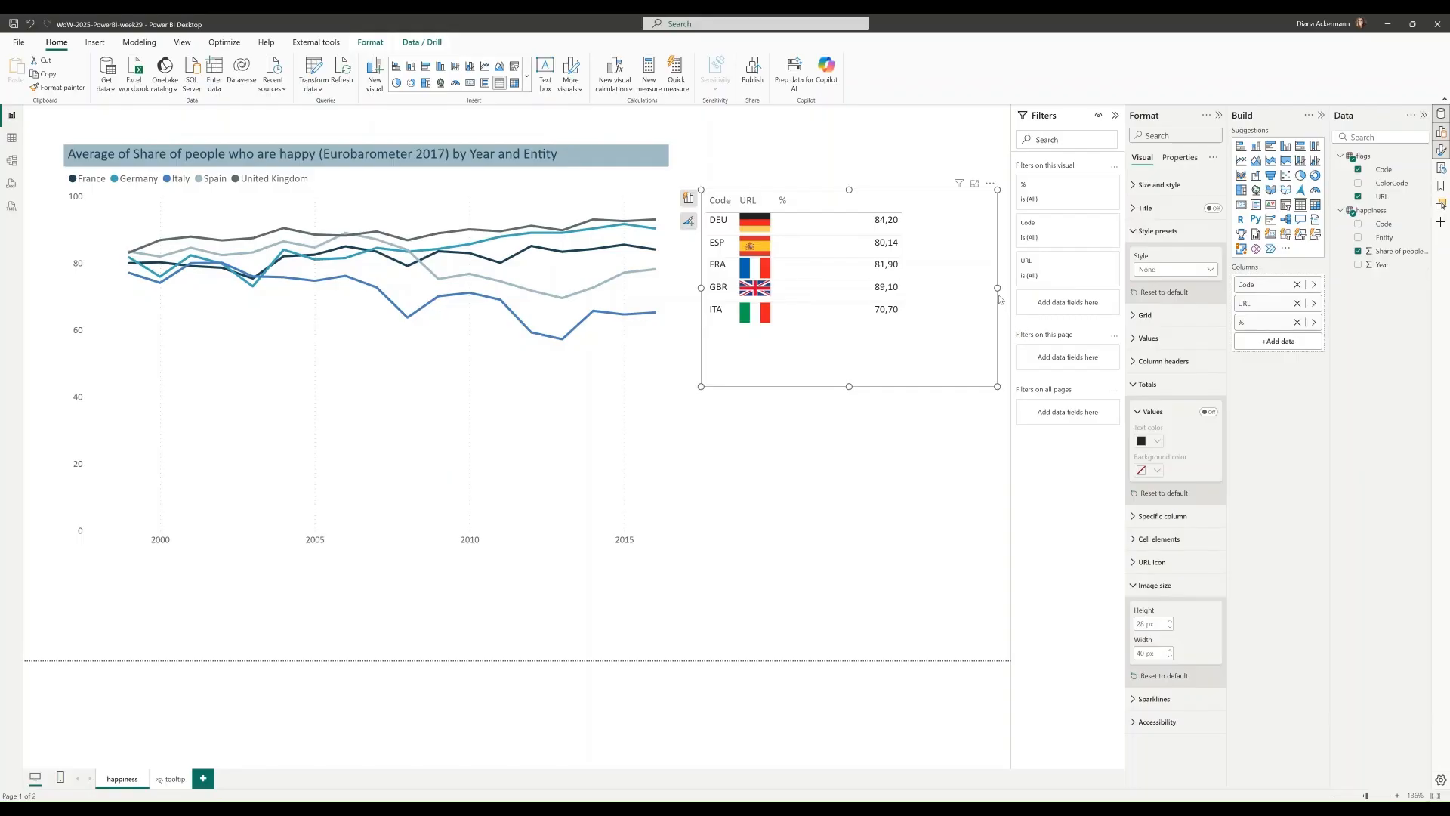
left_click_drag(997, 288, 907, 288)
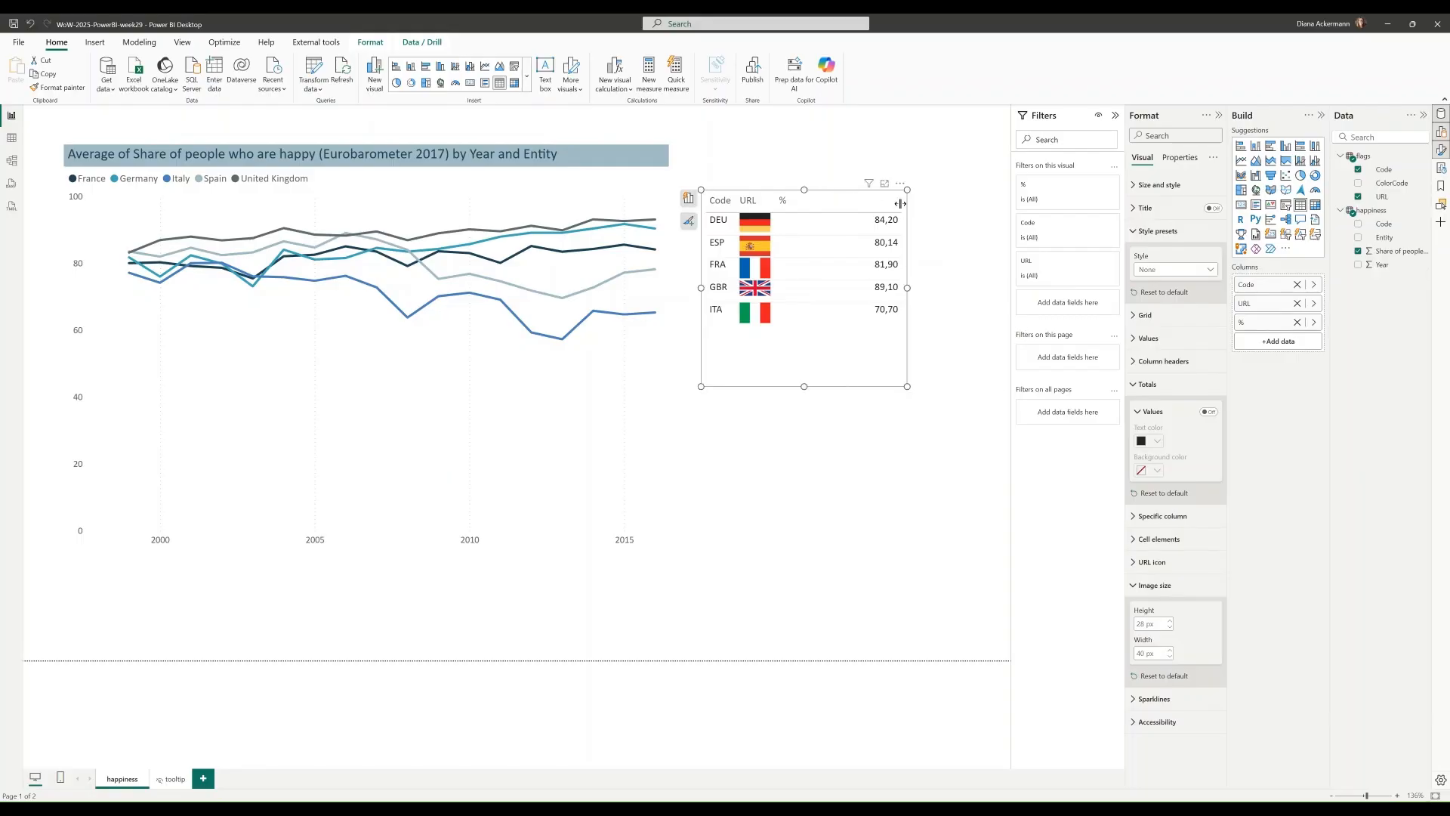
left_click_drag(900, 203, 845, 203)
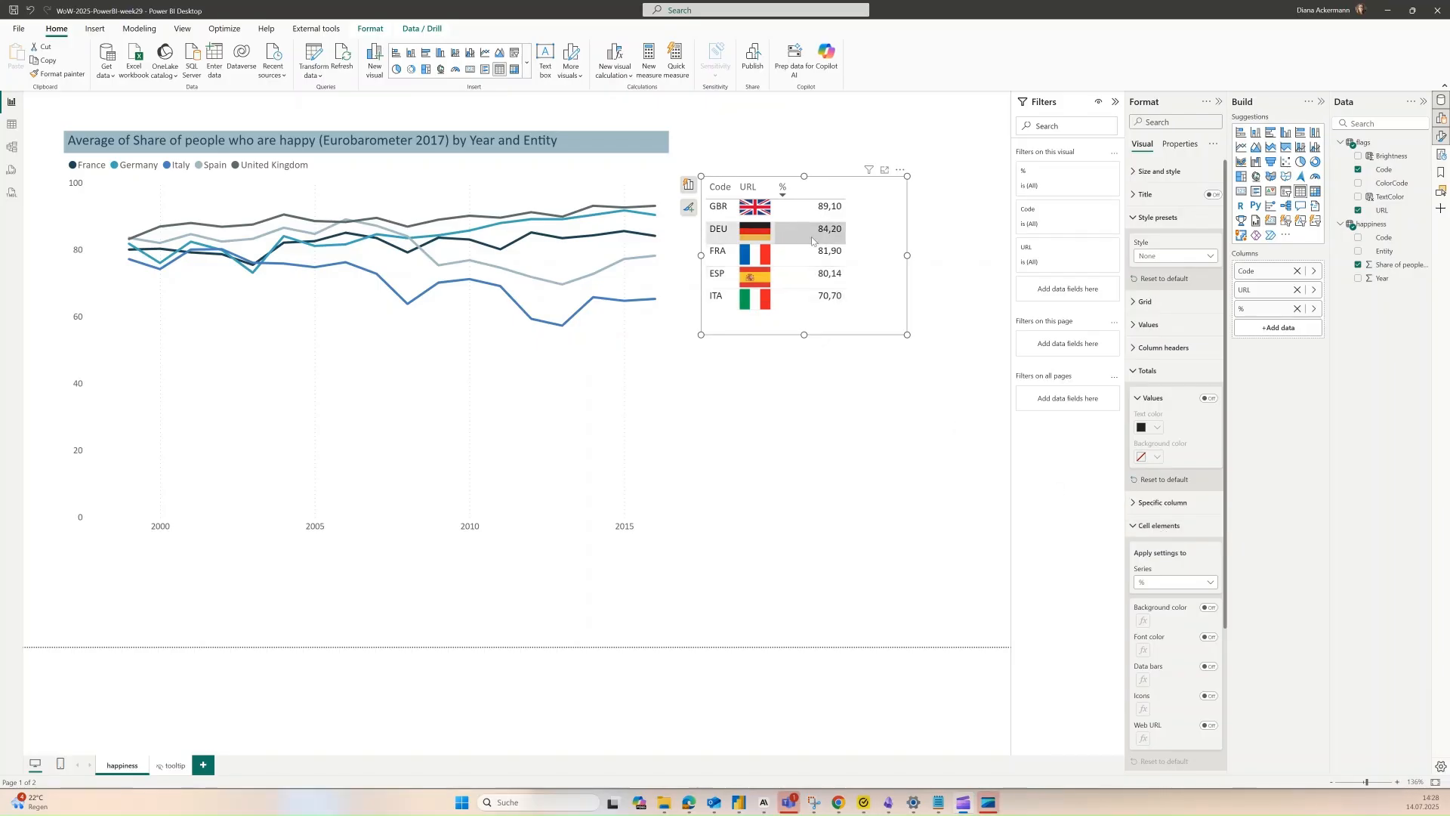
Step: Turn on background color conditional formatting for the flag table's % column
left_click(1208, 609)
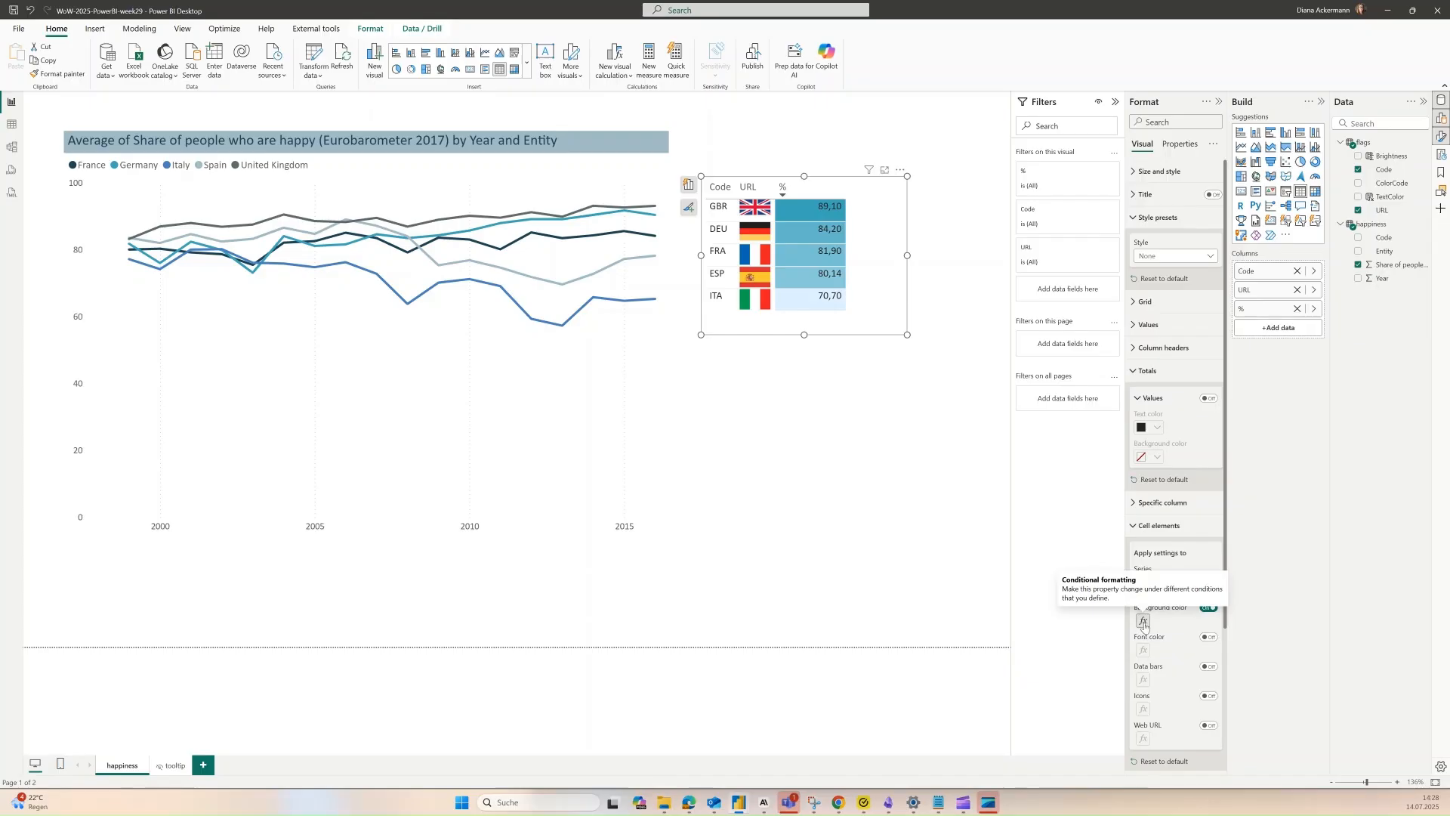
left_click(1144, 622)
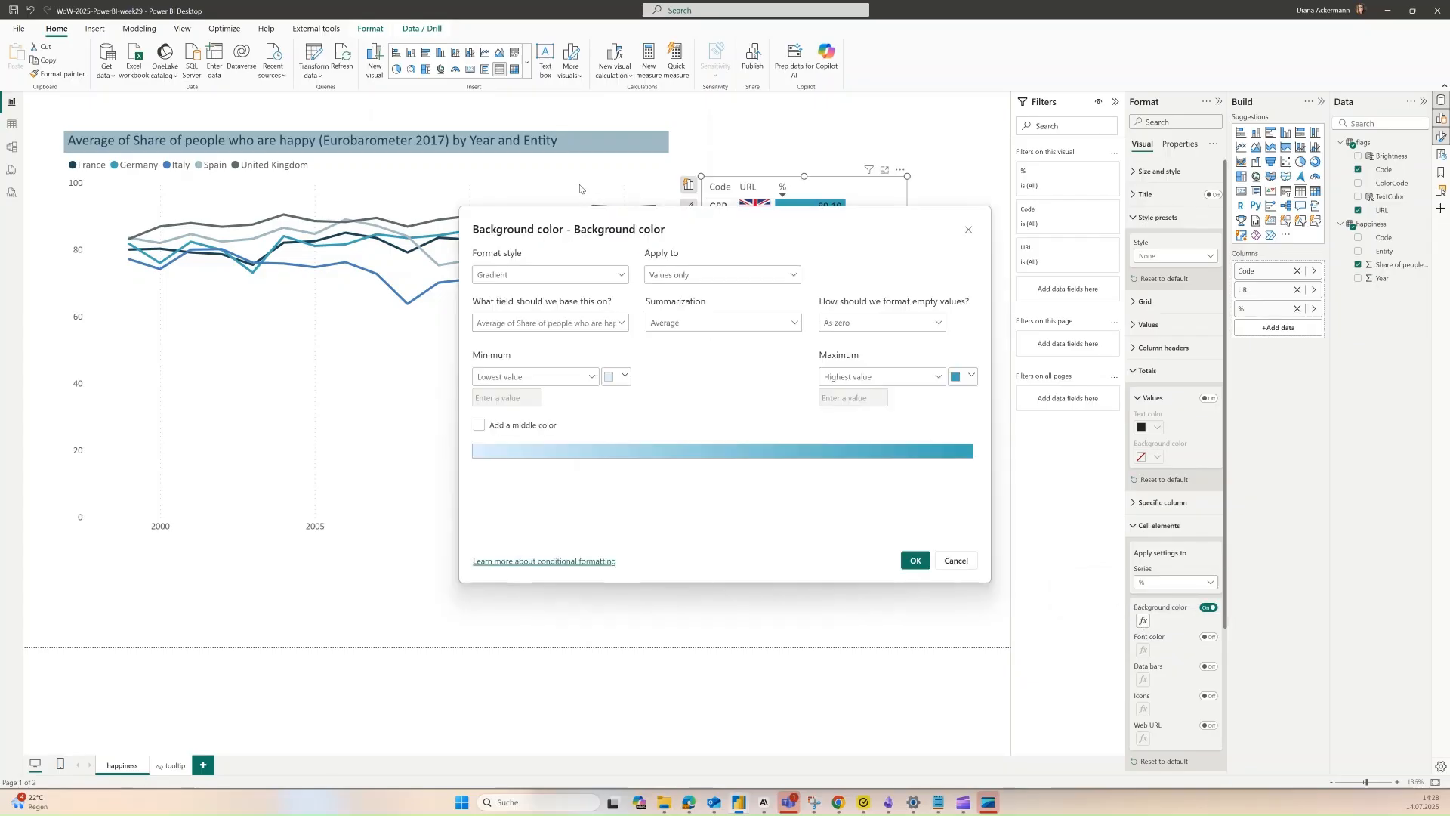
left_click(592, 269)
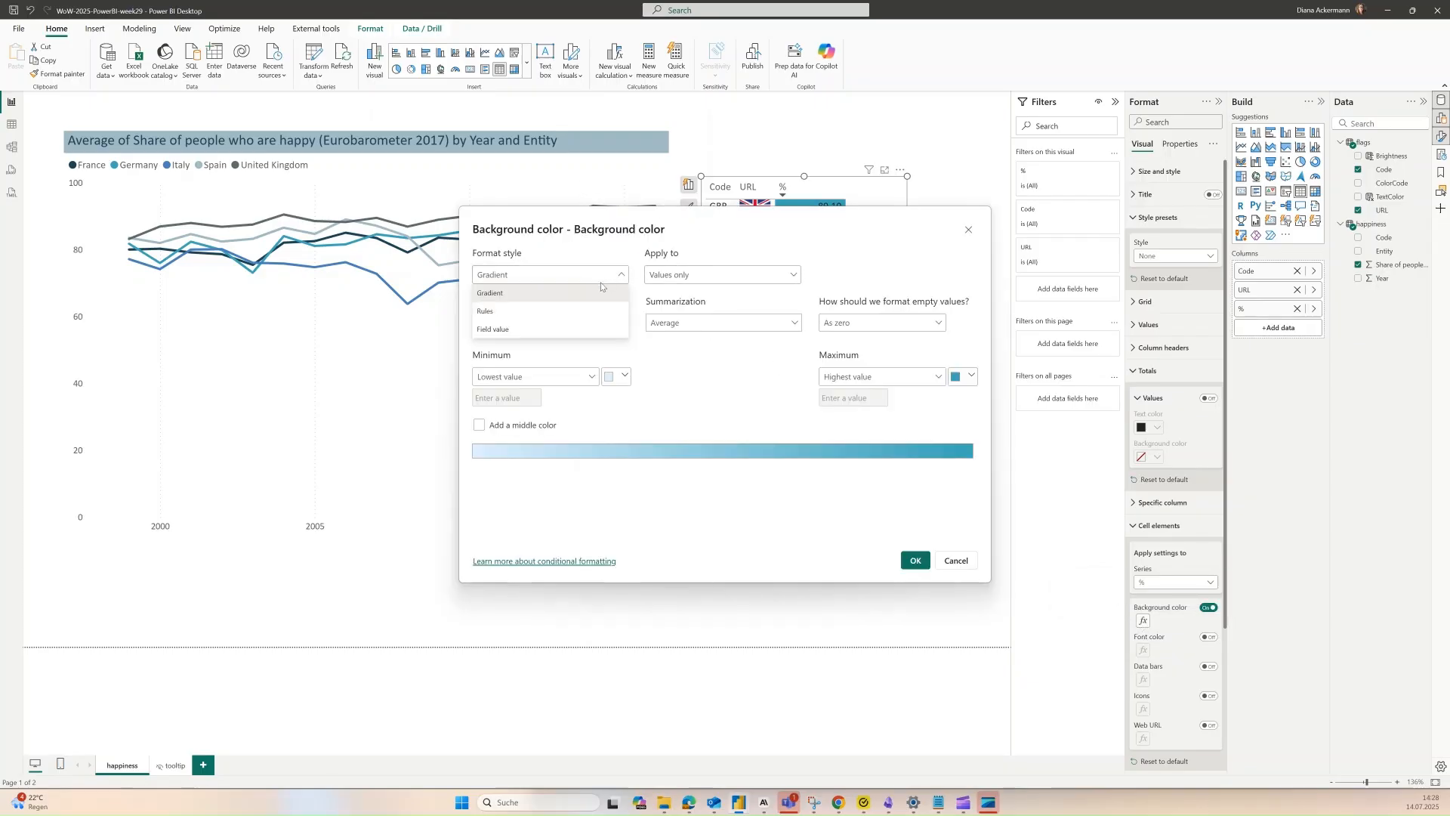
left_click(557, 336)
left_click(612, 325)
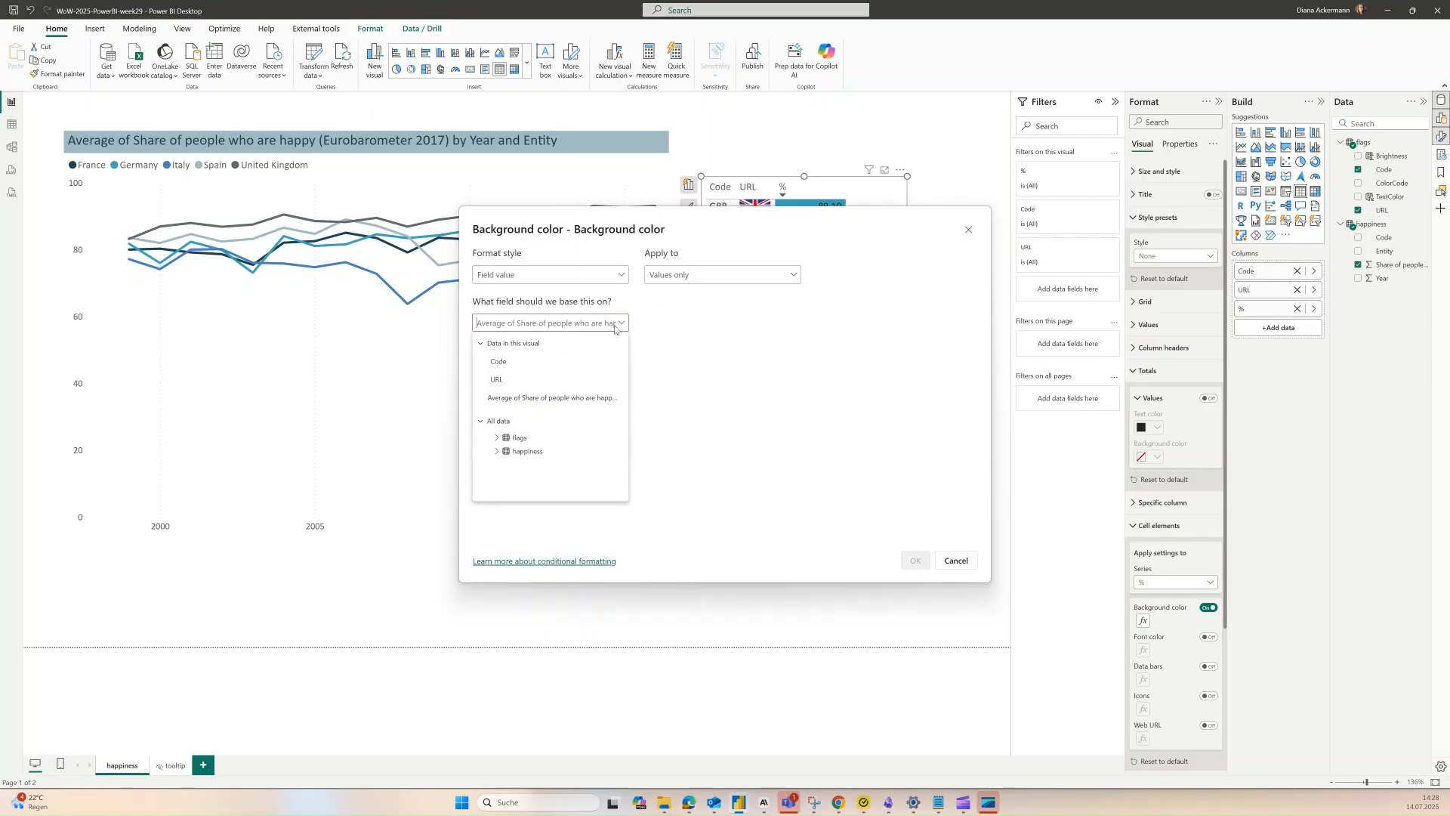
left_click(963, 566)
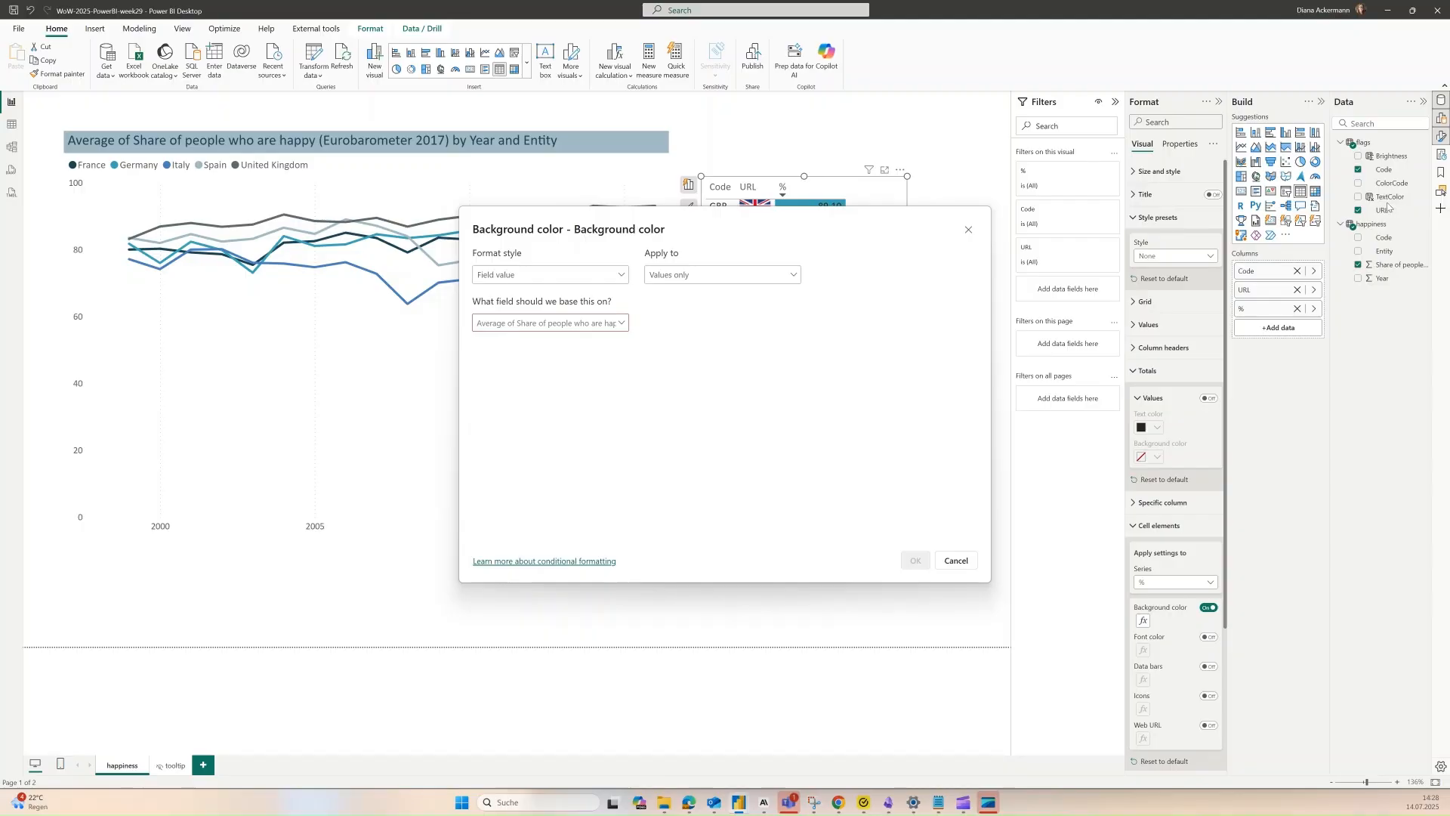
left_click(958, 561)
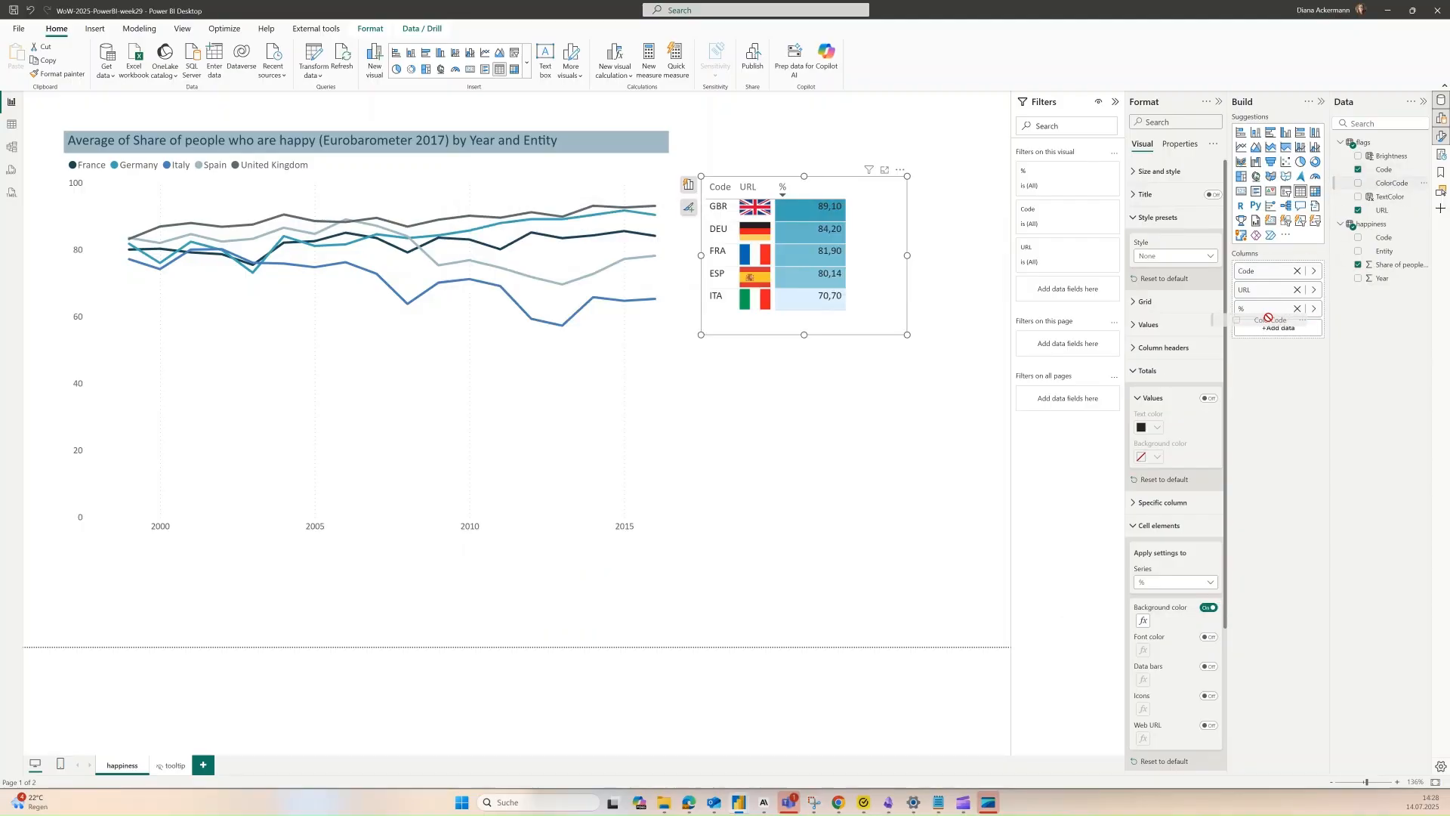
Step: Base the % column's background color on the ColorCode field value, adding ColorCode to the table temporarily and removing it once the formatting is applied
left_click_drag(1392, 183, 1256, 331)
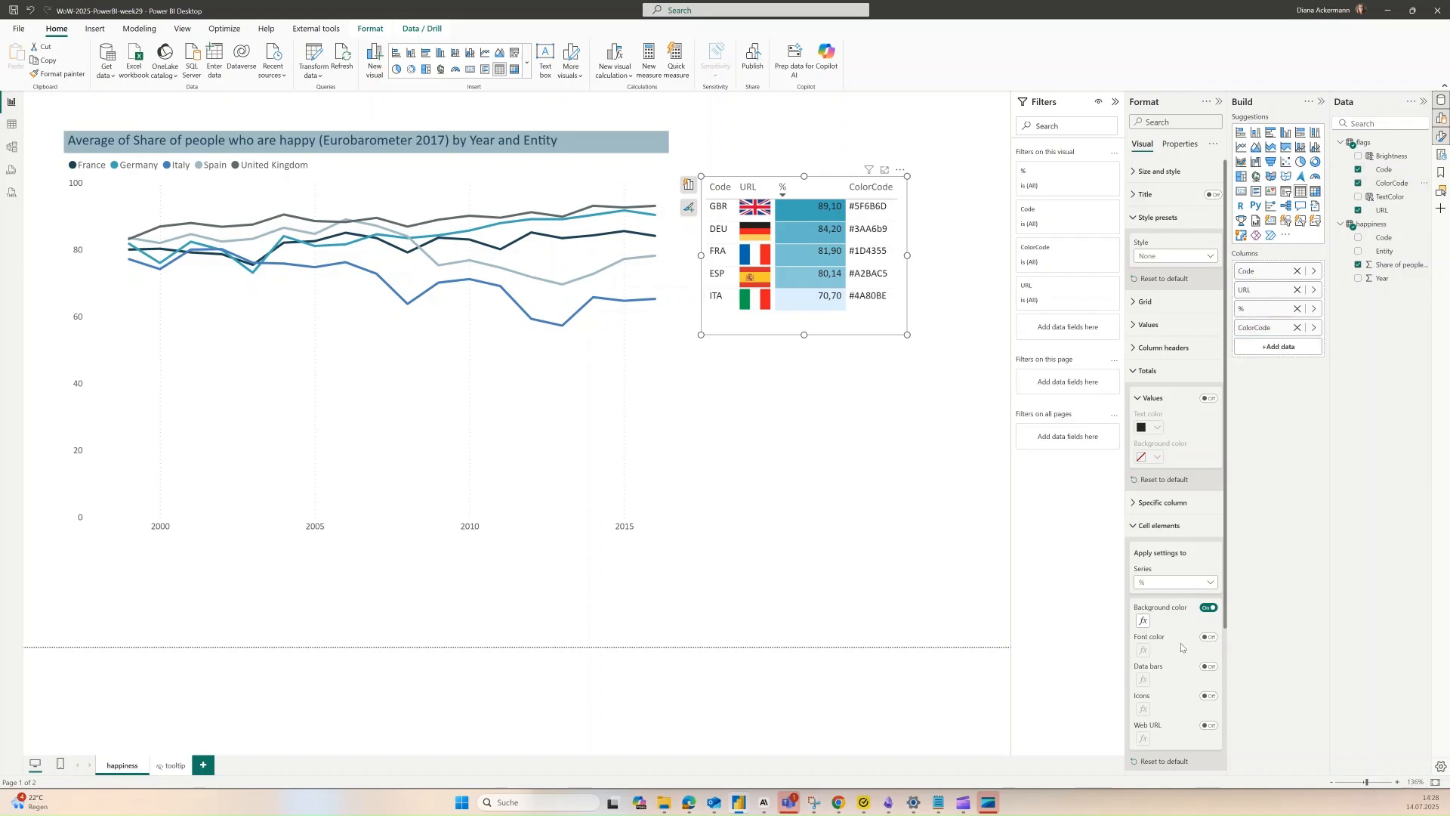
left_click(1142, 622)
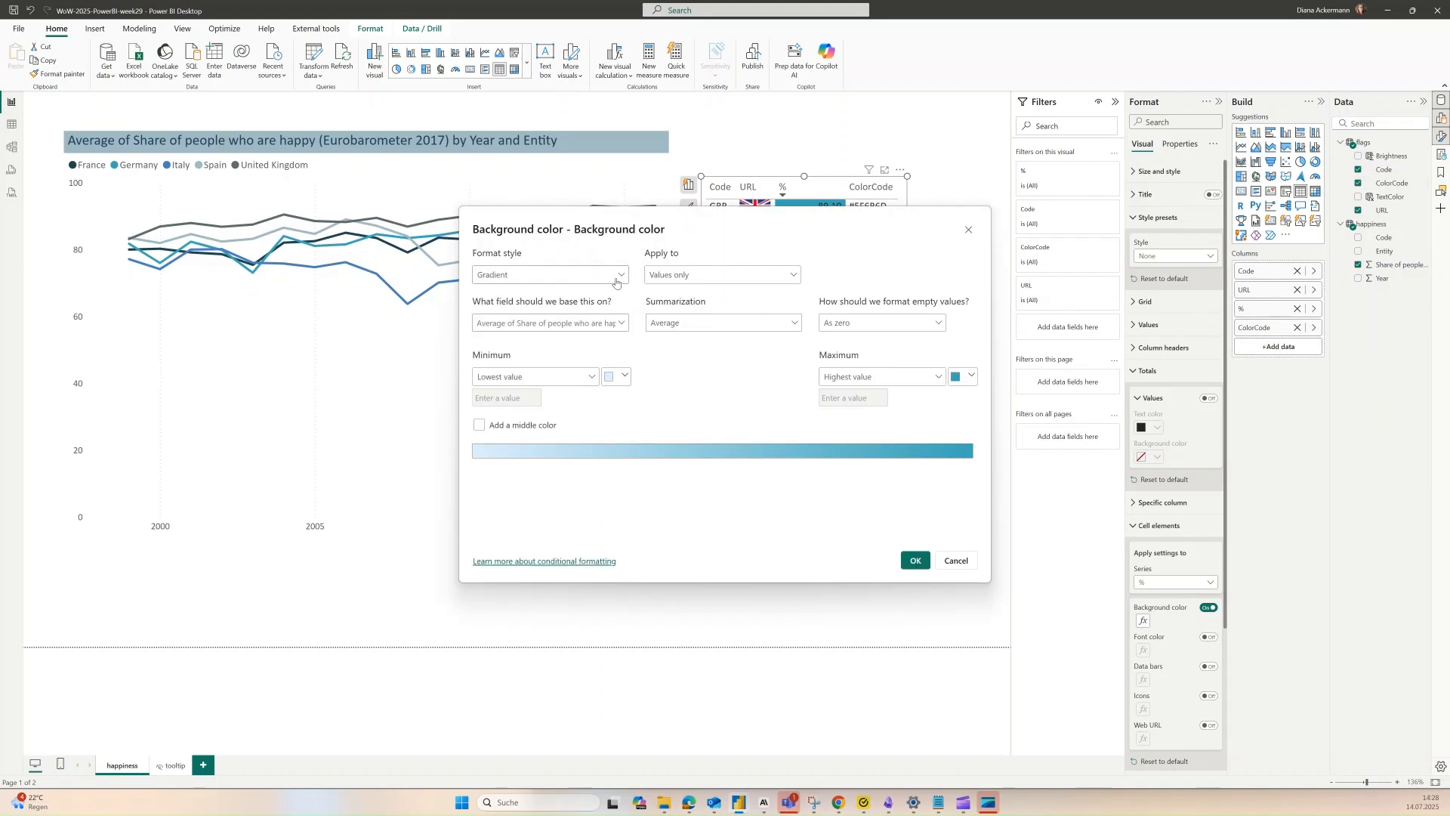
left_click(613, 280)
left_click(529, 329)
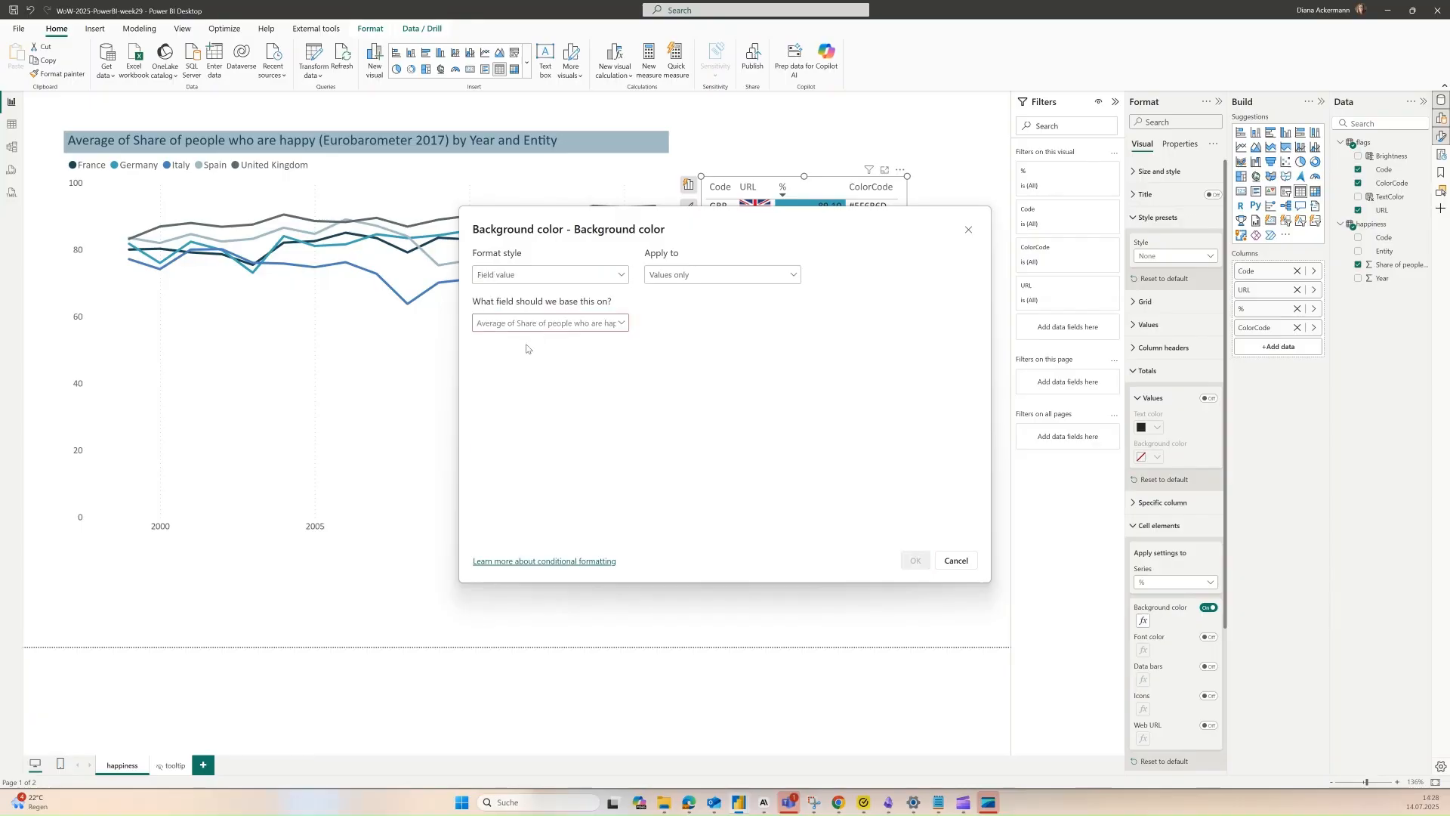
left_click(622, 324)
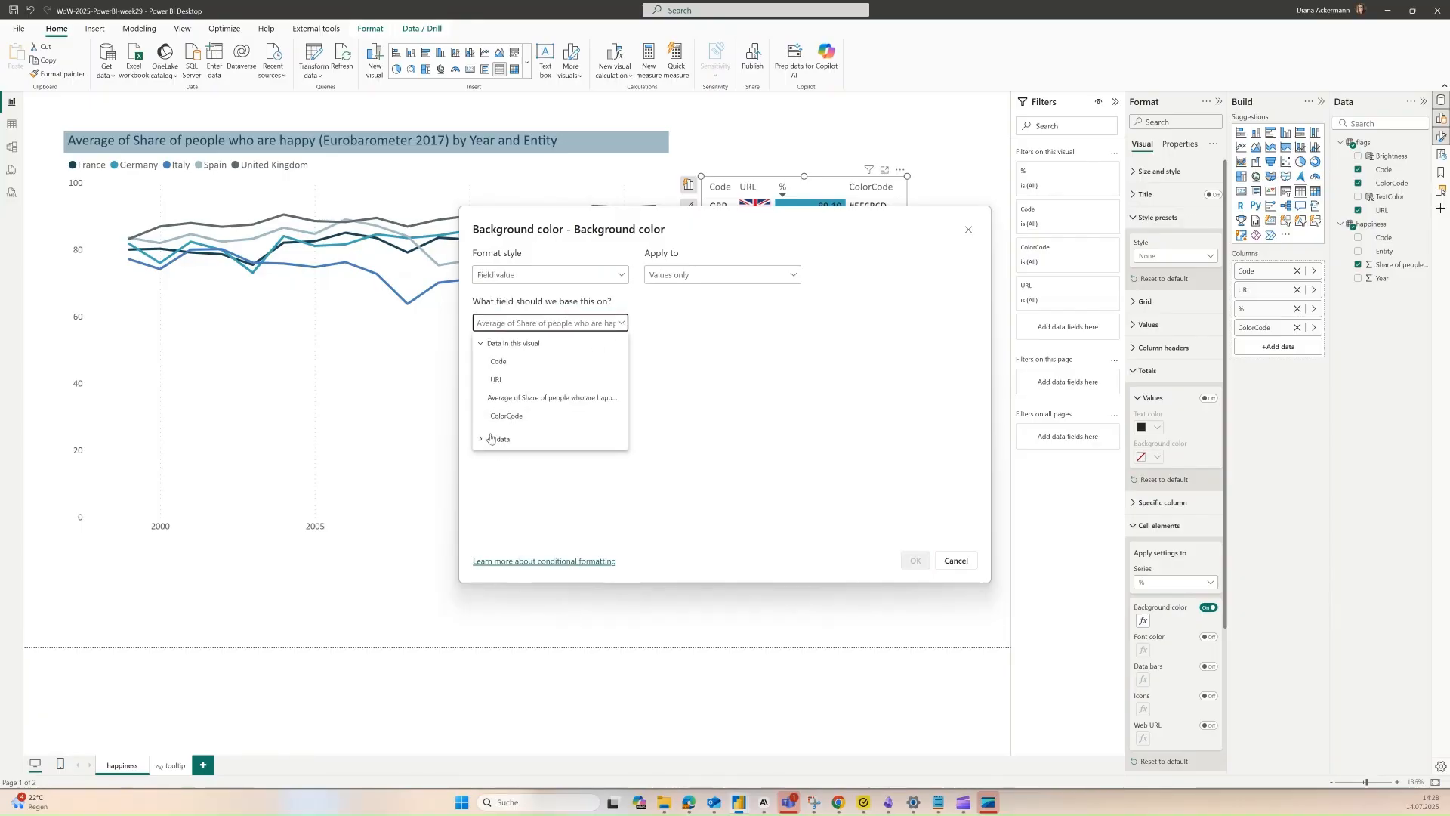
left_click(516, 415)
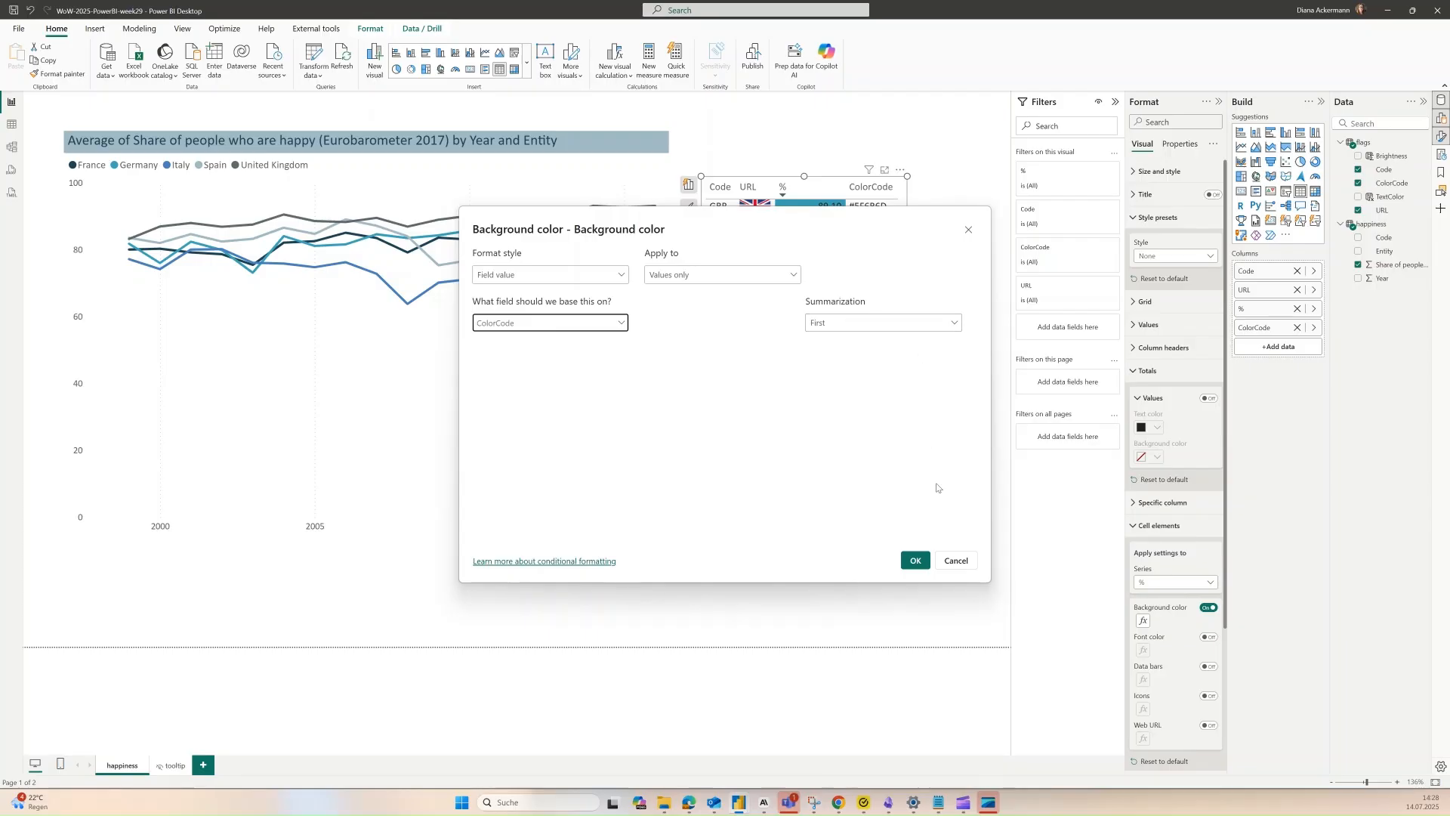
left_click(905, 562)
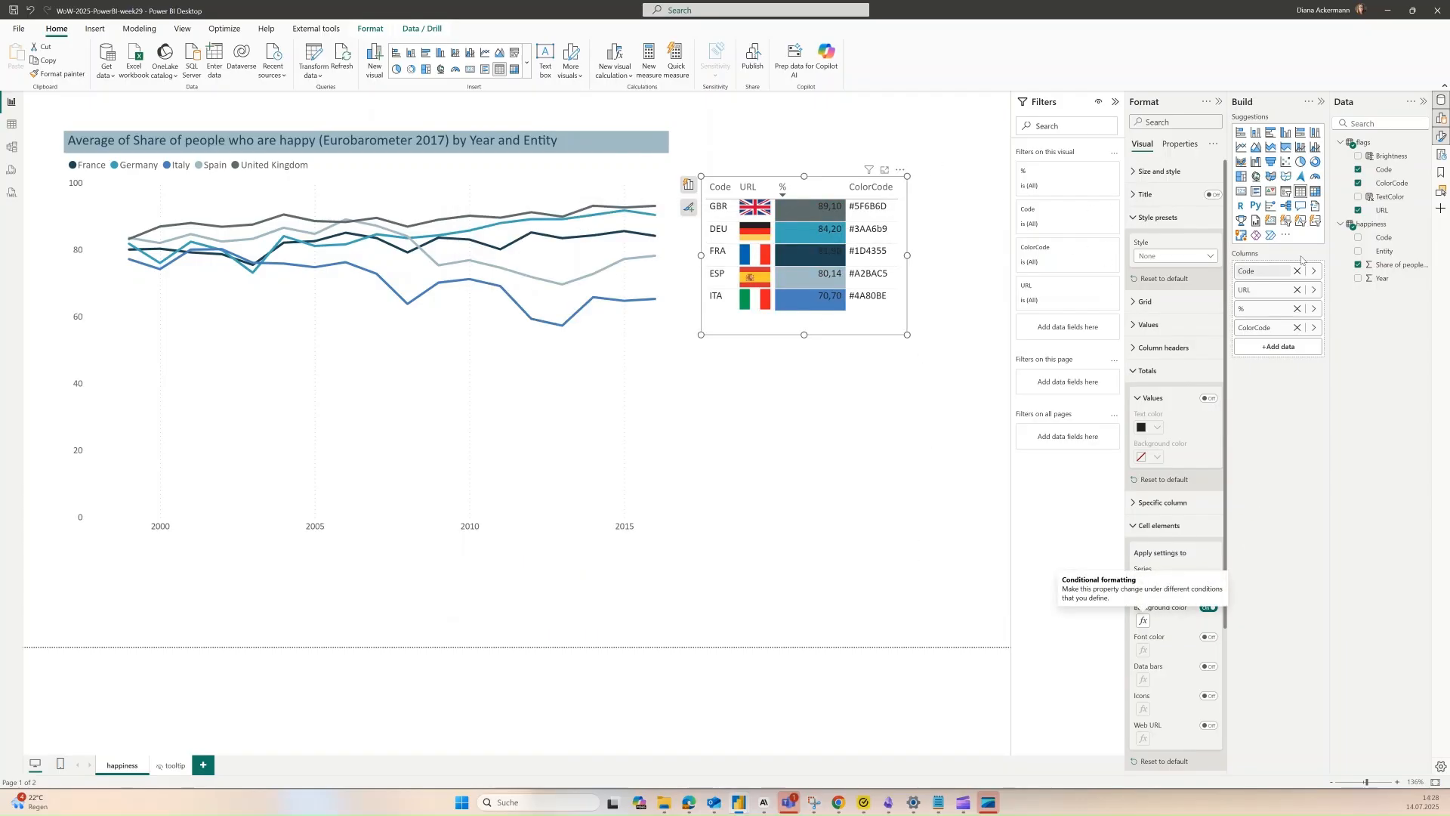
left_click(1296, 328)
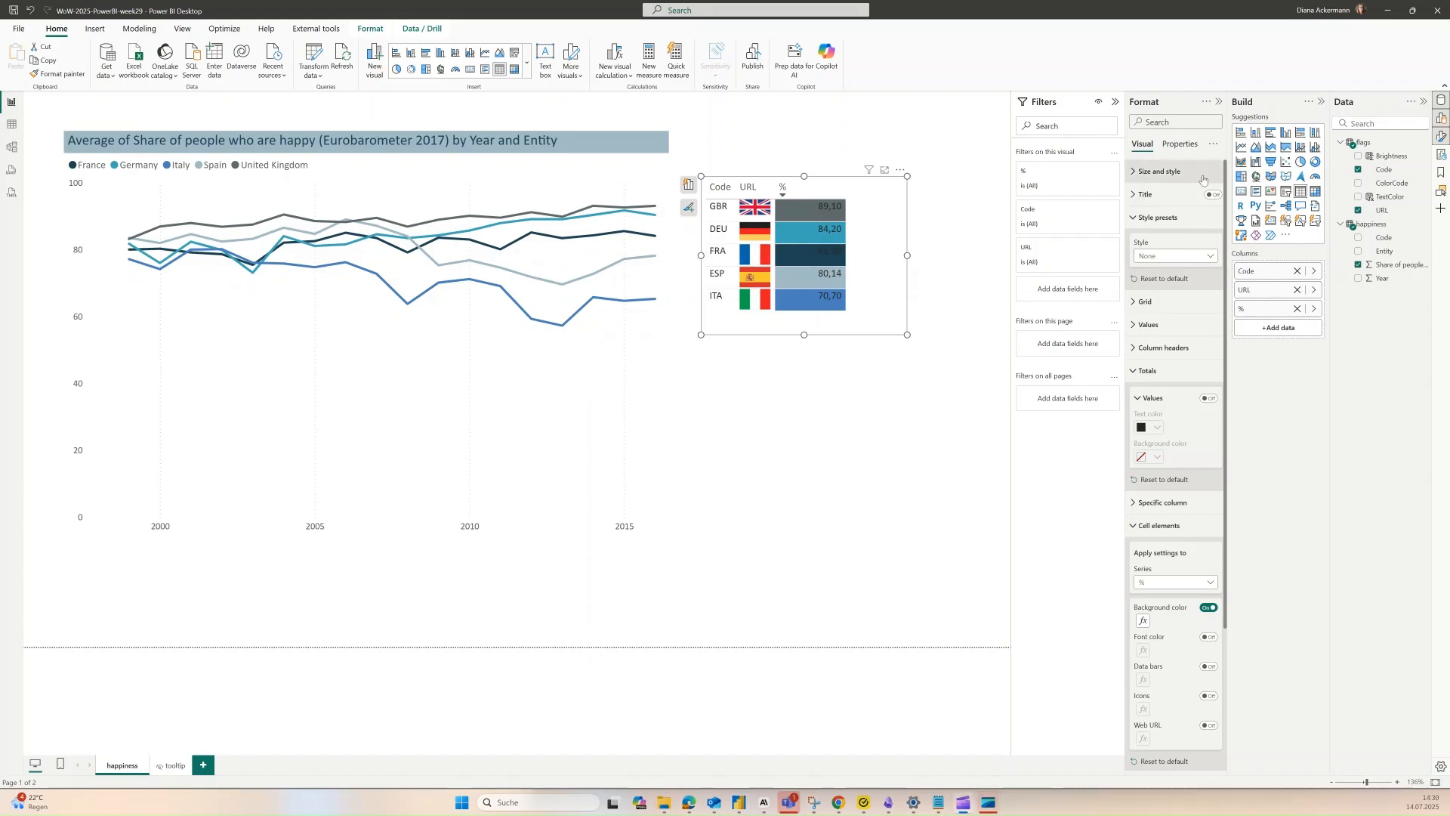
Step: Examine the Brightness column's formula, the flags table's data and the brightness threshold and colors in the TextColor column's formula
left_click(1390, 157)
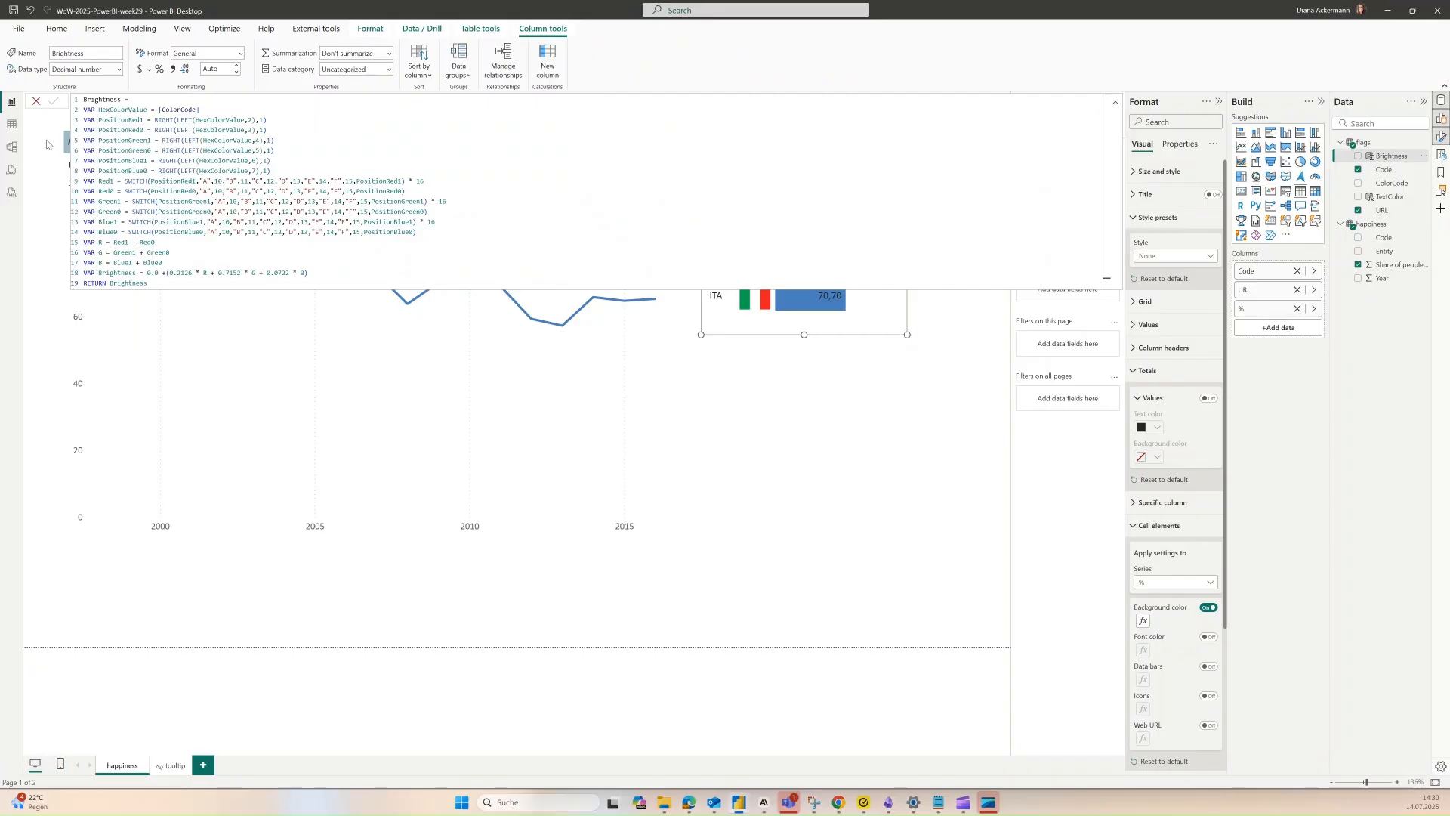
double_click(99, 99)
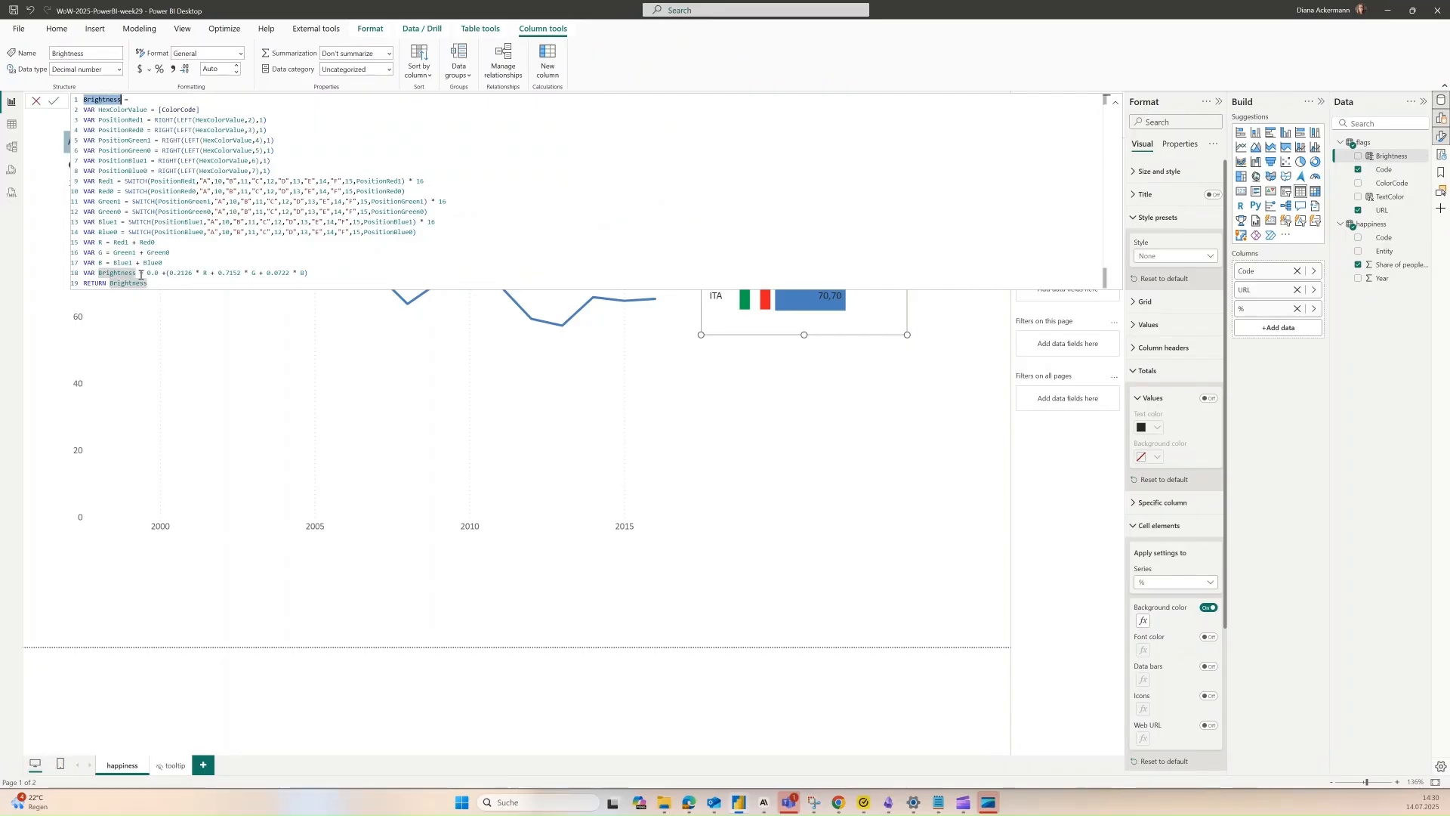
left_click(12, 126)
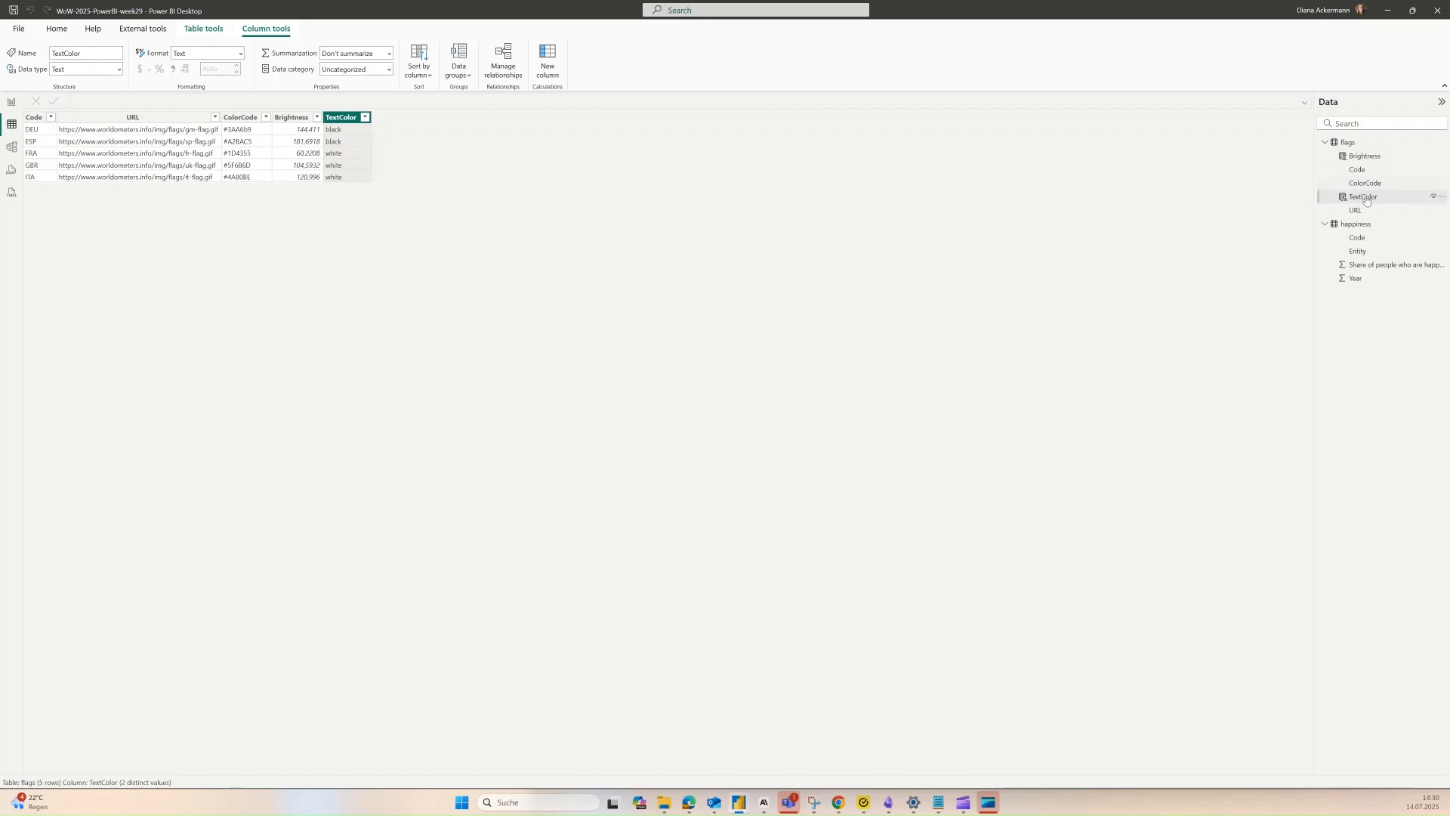
left_click(12, 102)
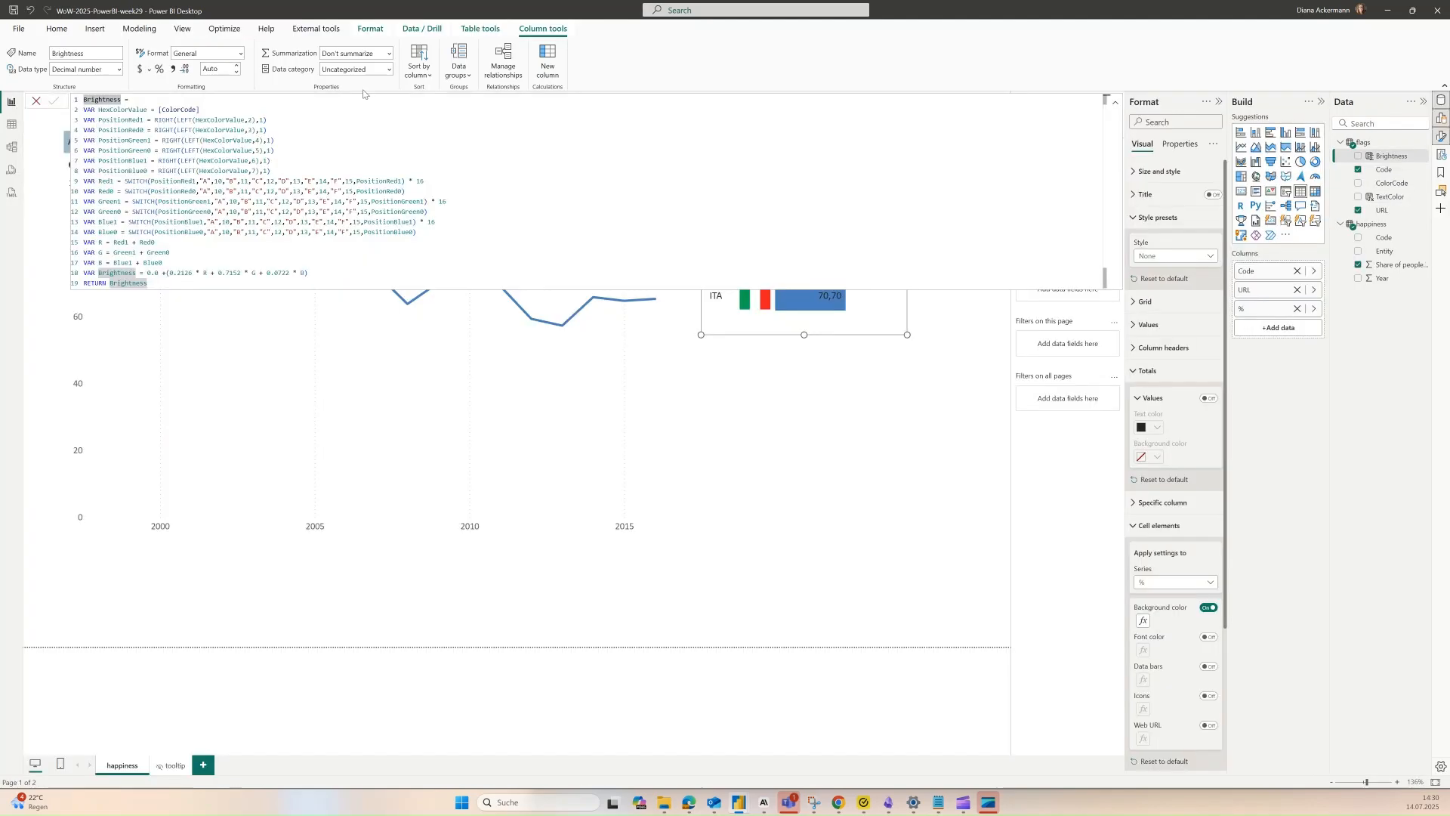
left_click(1389, 196)
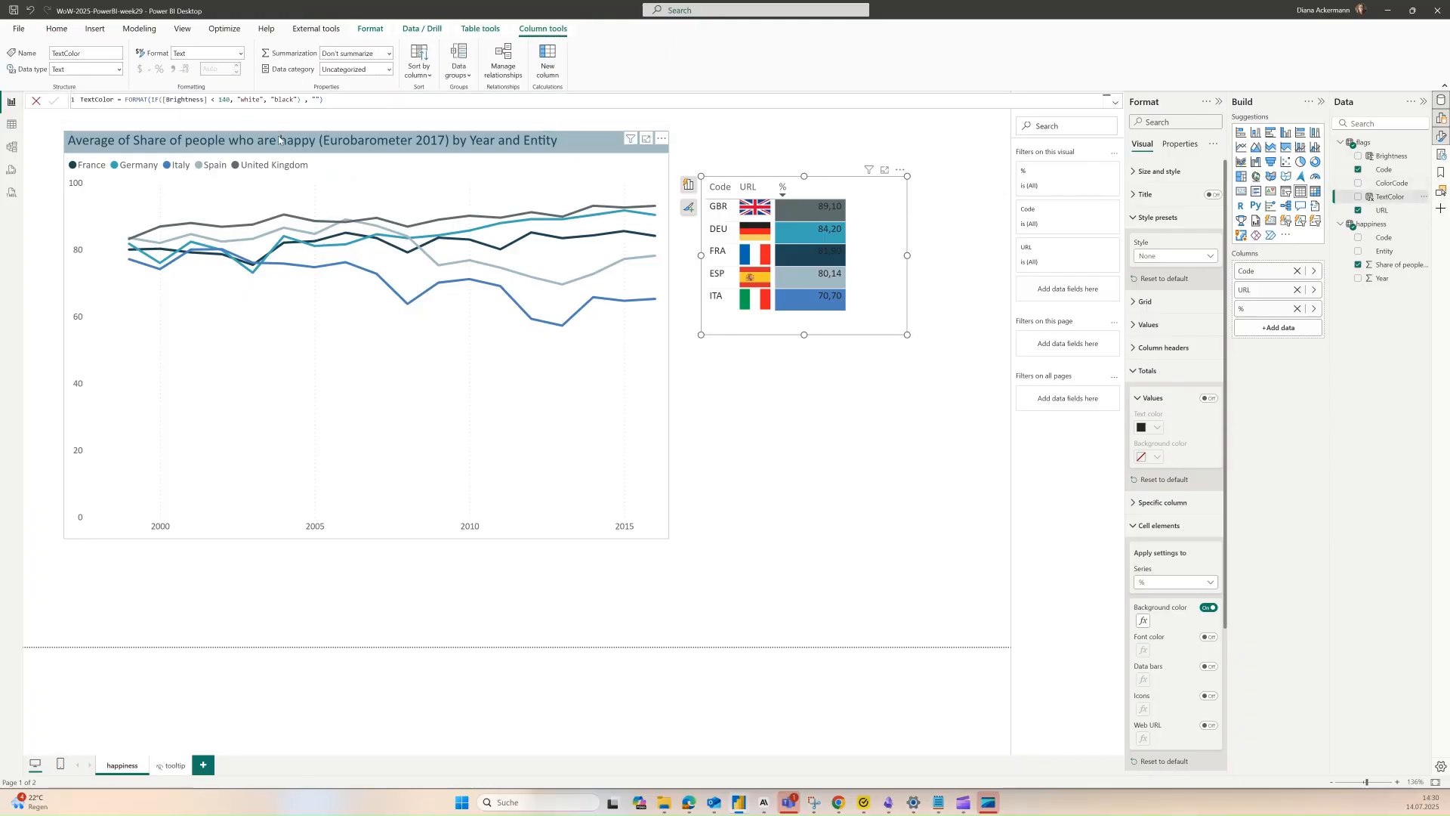
double_click(221, 100)
double_click(249, 99)
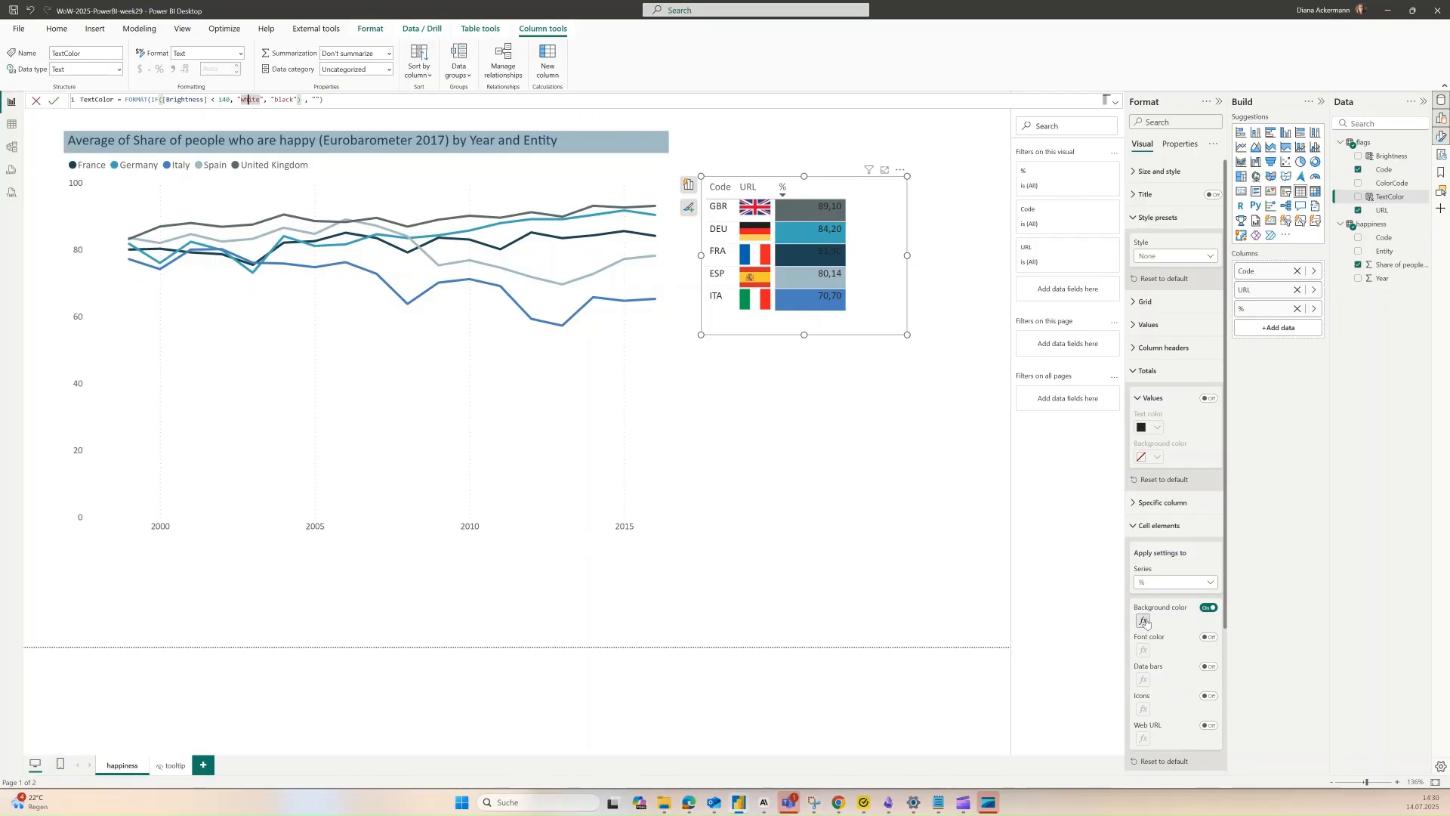
Step: Turn on font color conditional formatting for the flag table's % column and base it on the TextColor field value, summarized as First
left_click(1209, 638)
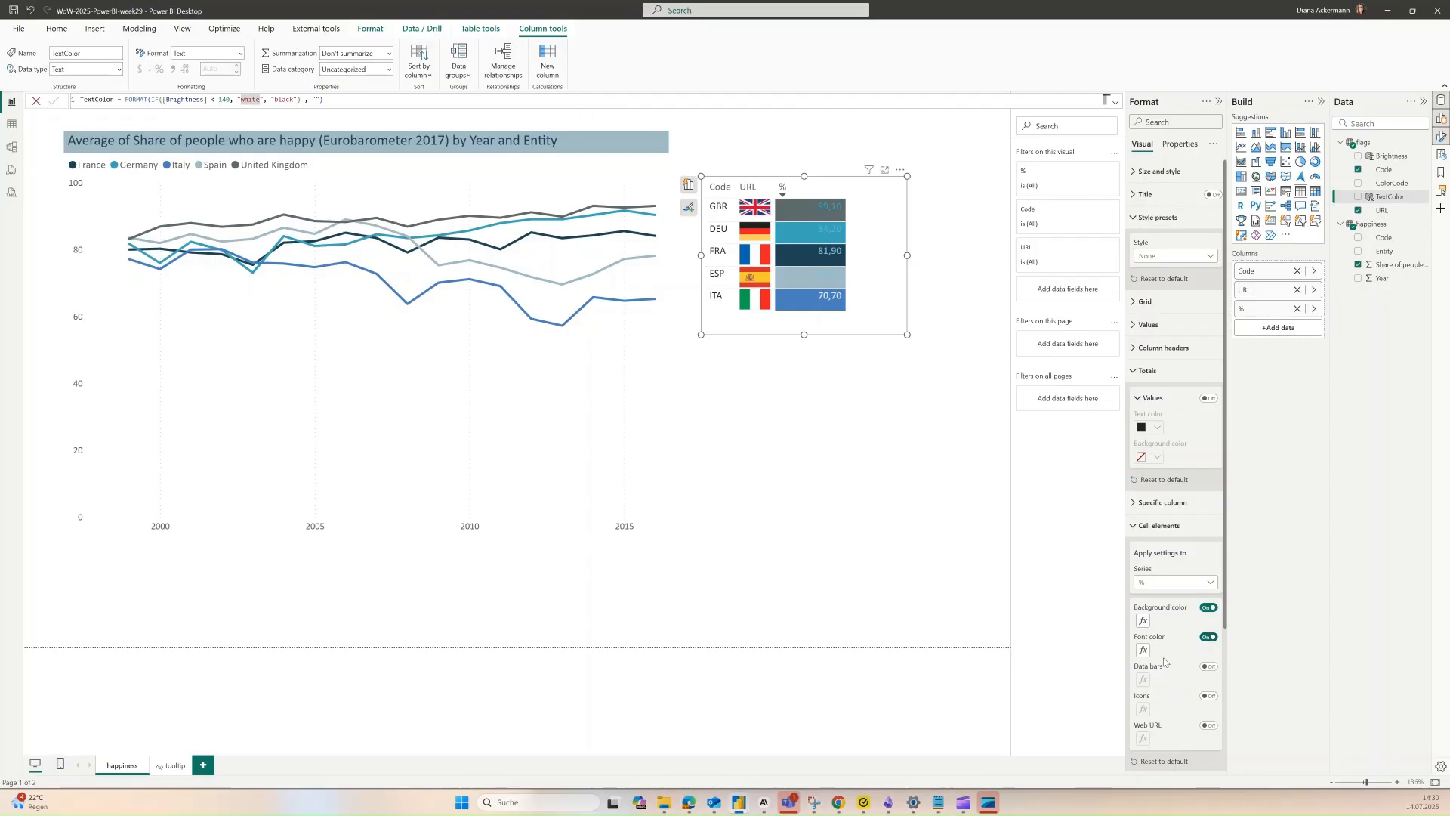
left_click(1144, 650)
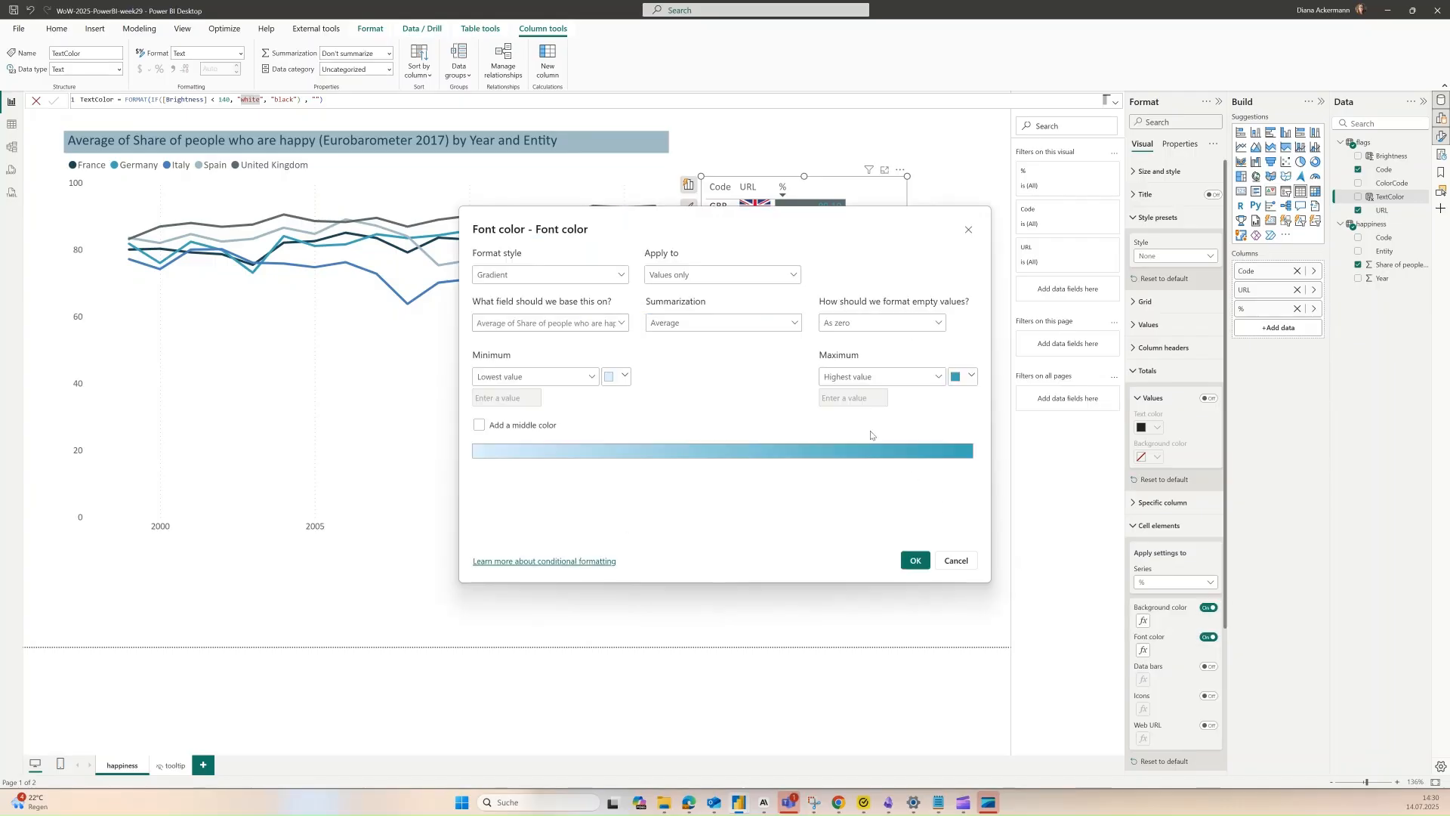
left_click(597, 279)
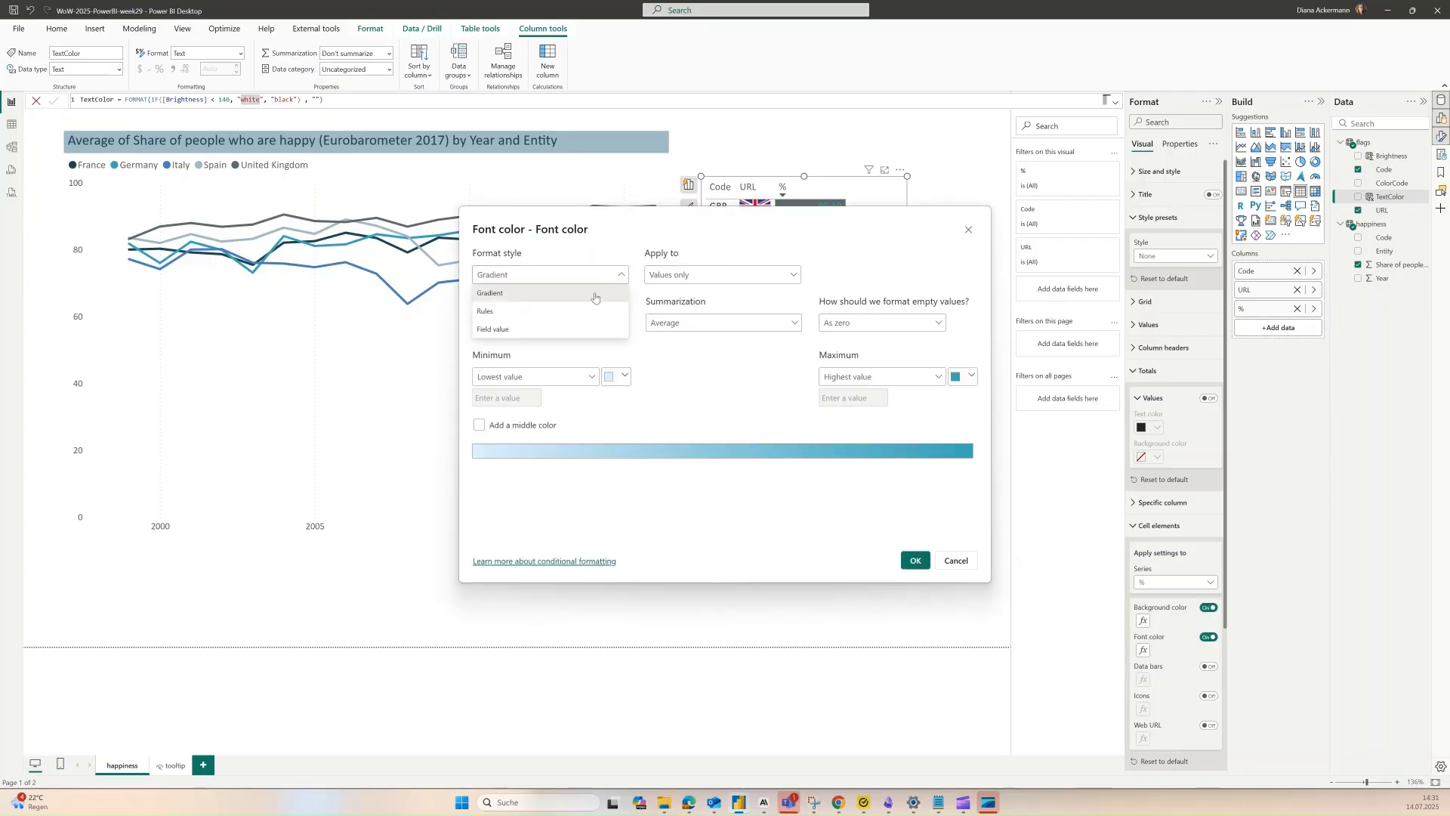
left_click(548, 331)
left_click(578, 324)
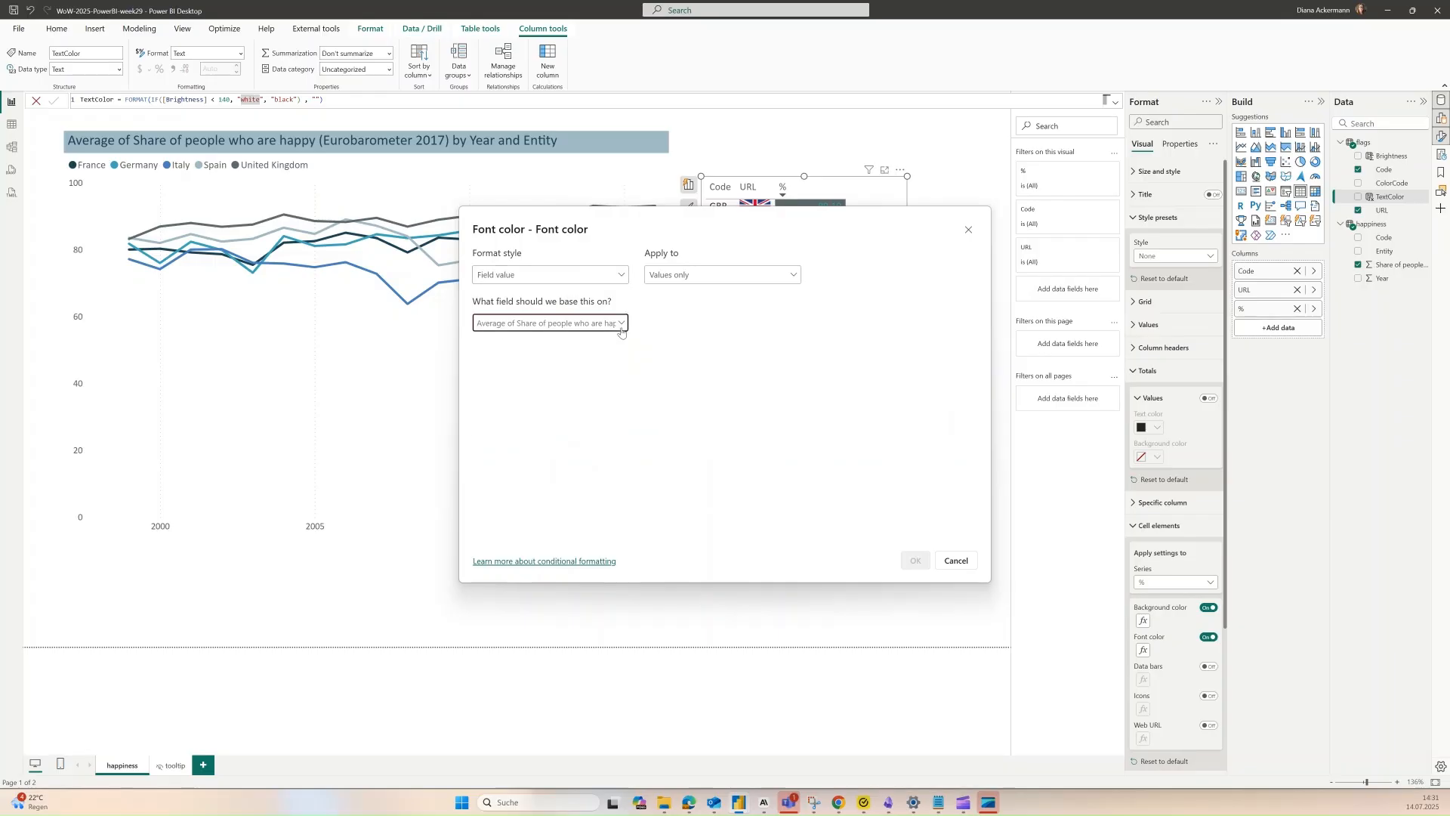
left_click(502, 421)
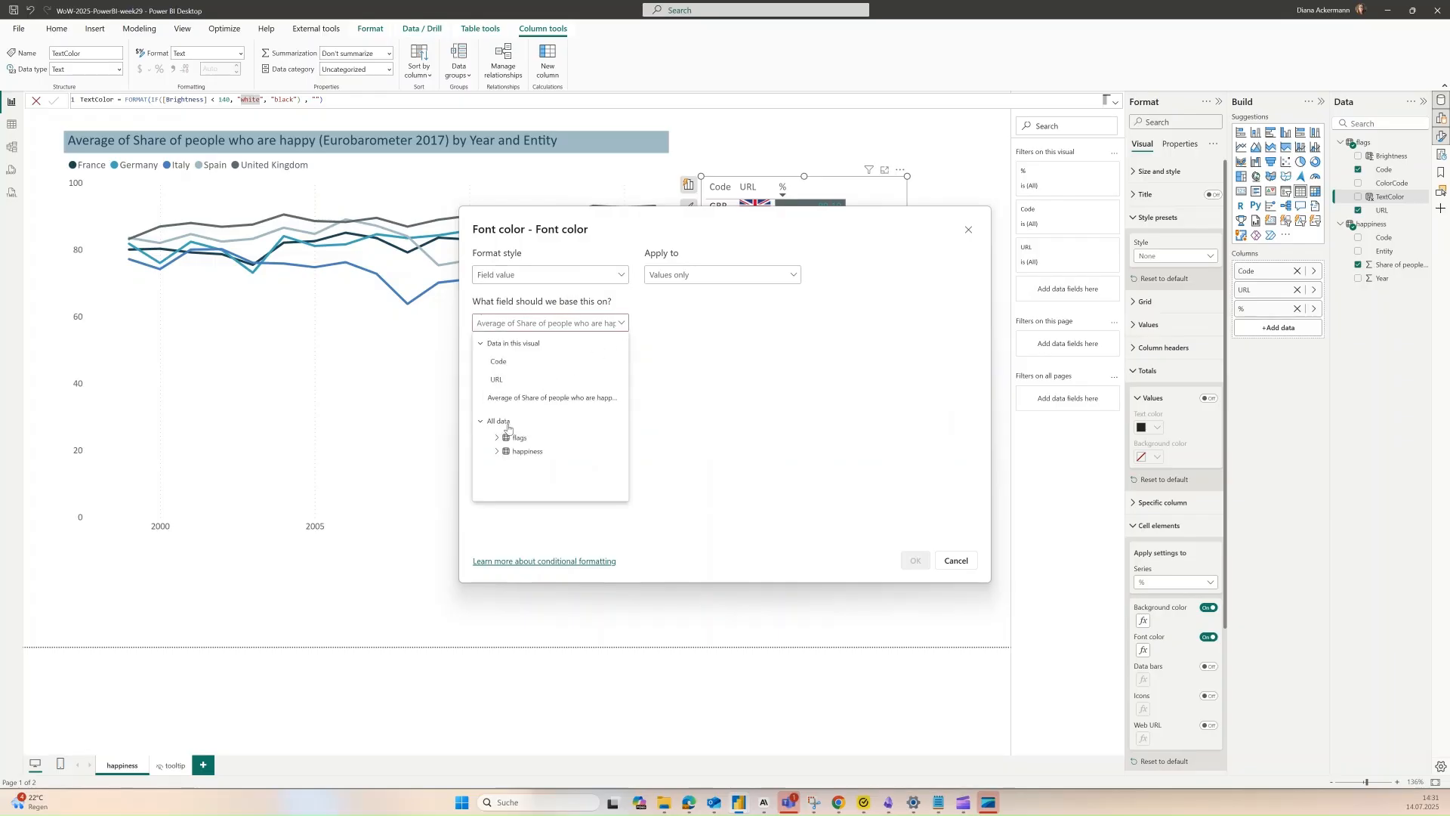
left_click(499, 439)
scroll(521, 453, "down", 3)
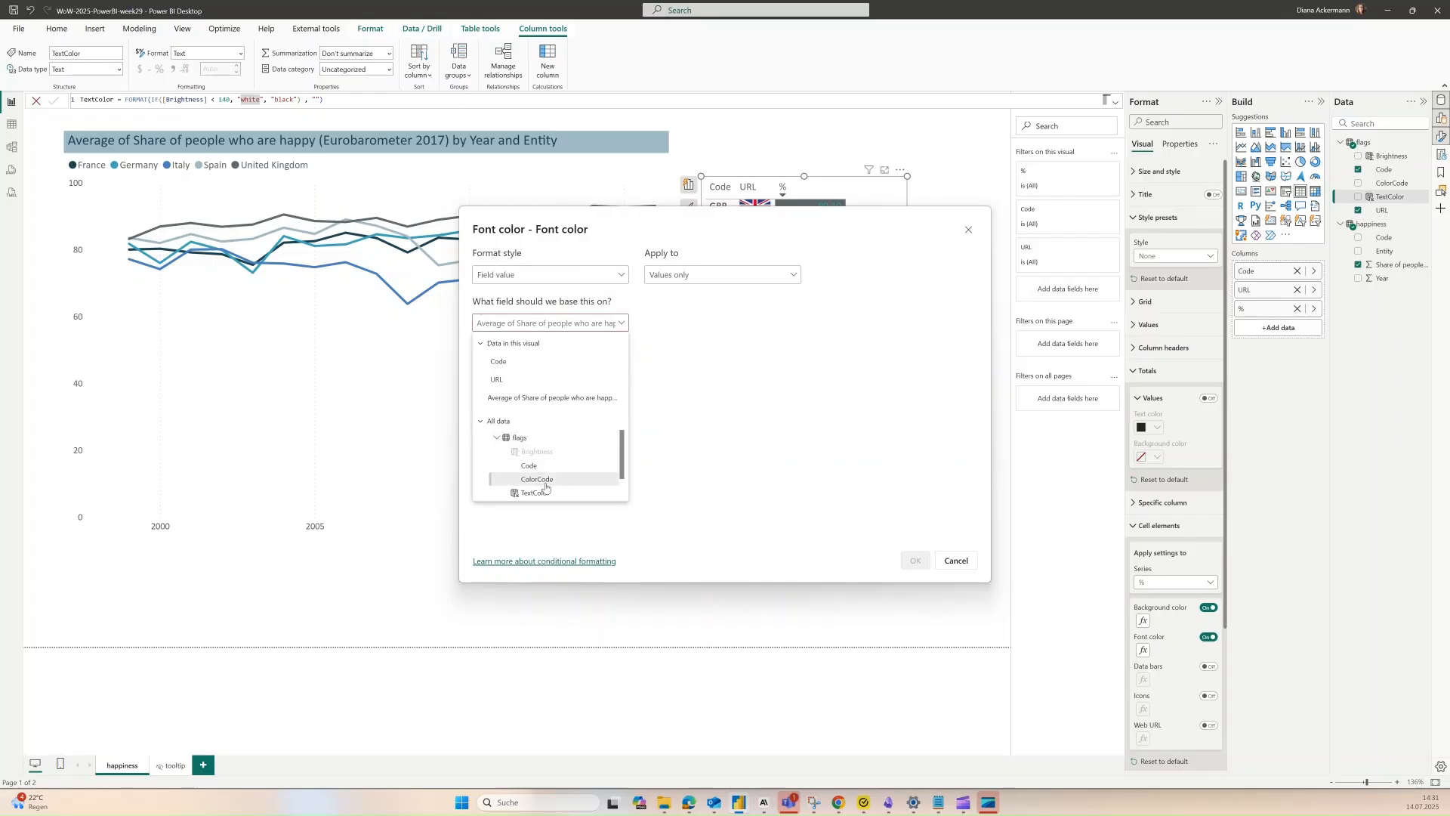
left_click(547, 462)
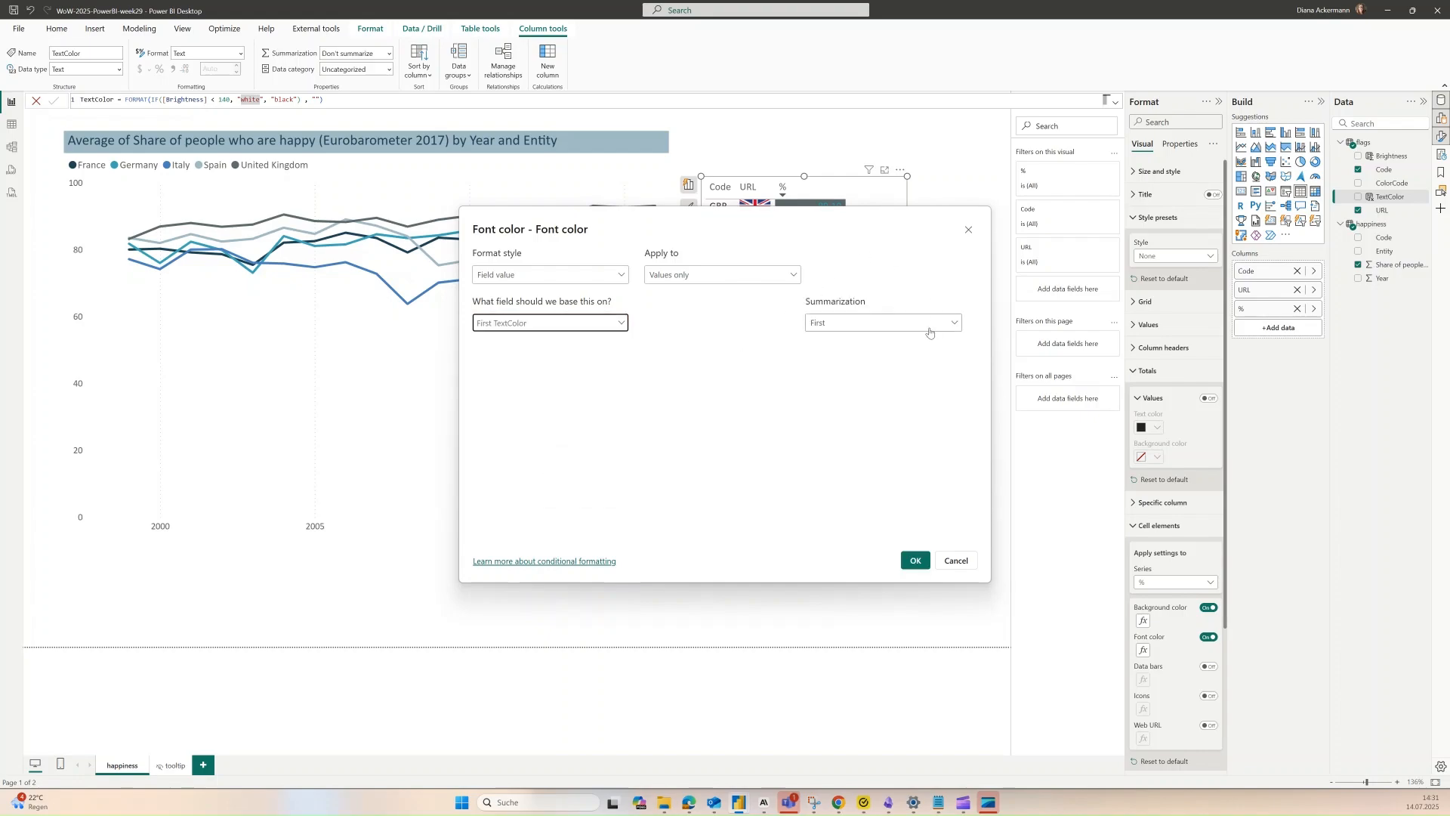
left_click(914, 561)
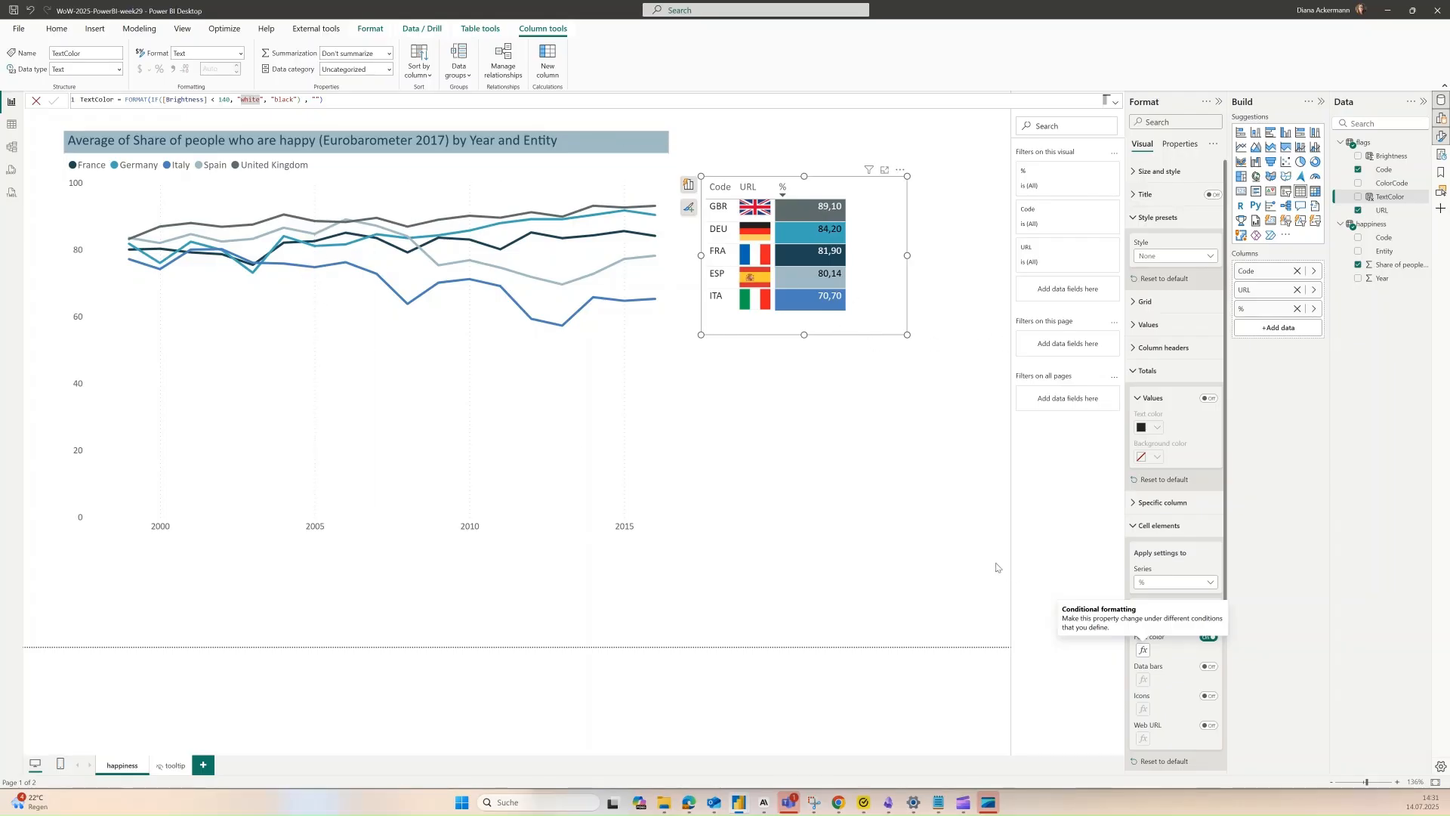
Step: Move the flag table from the happiness page to the tooltip page and align it with the page's upper-left corner
left_click(836, 189)
key("Delete")
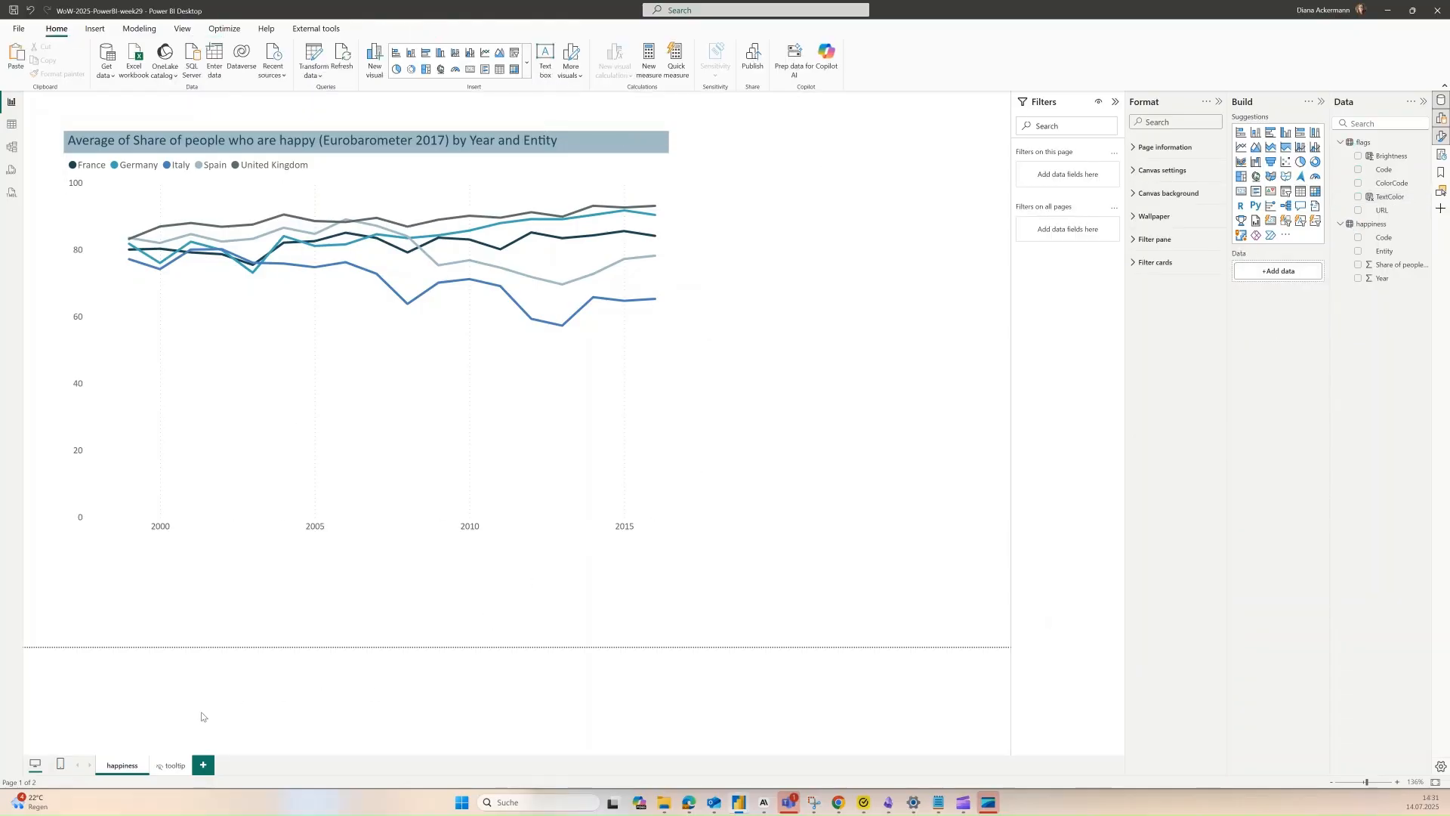
left_click(171, 766)
key("ctrl+v")
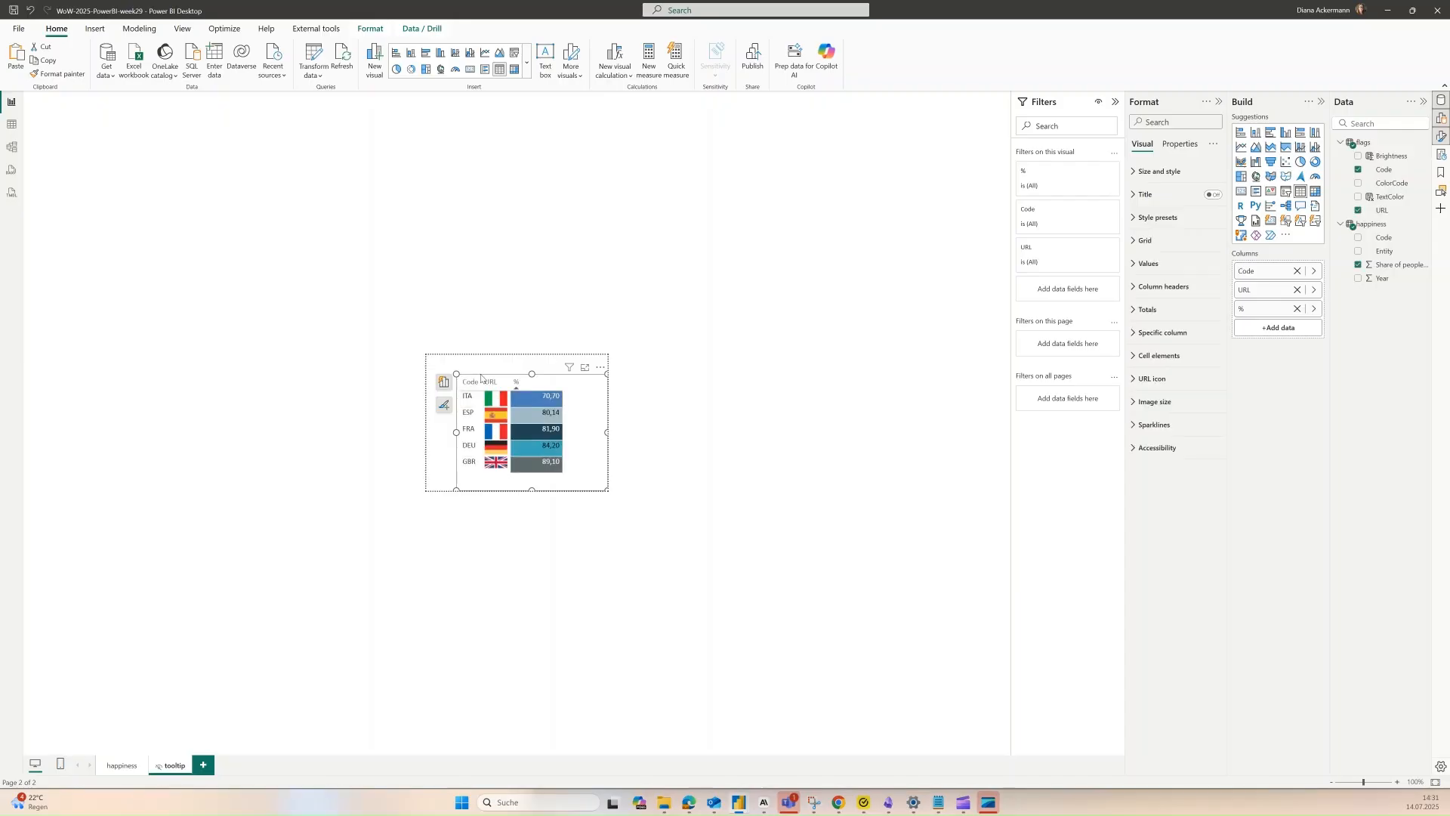
left_click_drag(460, 377, 429, 357)
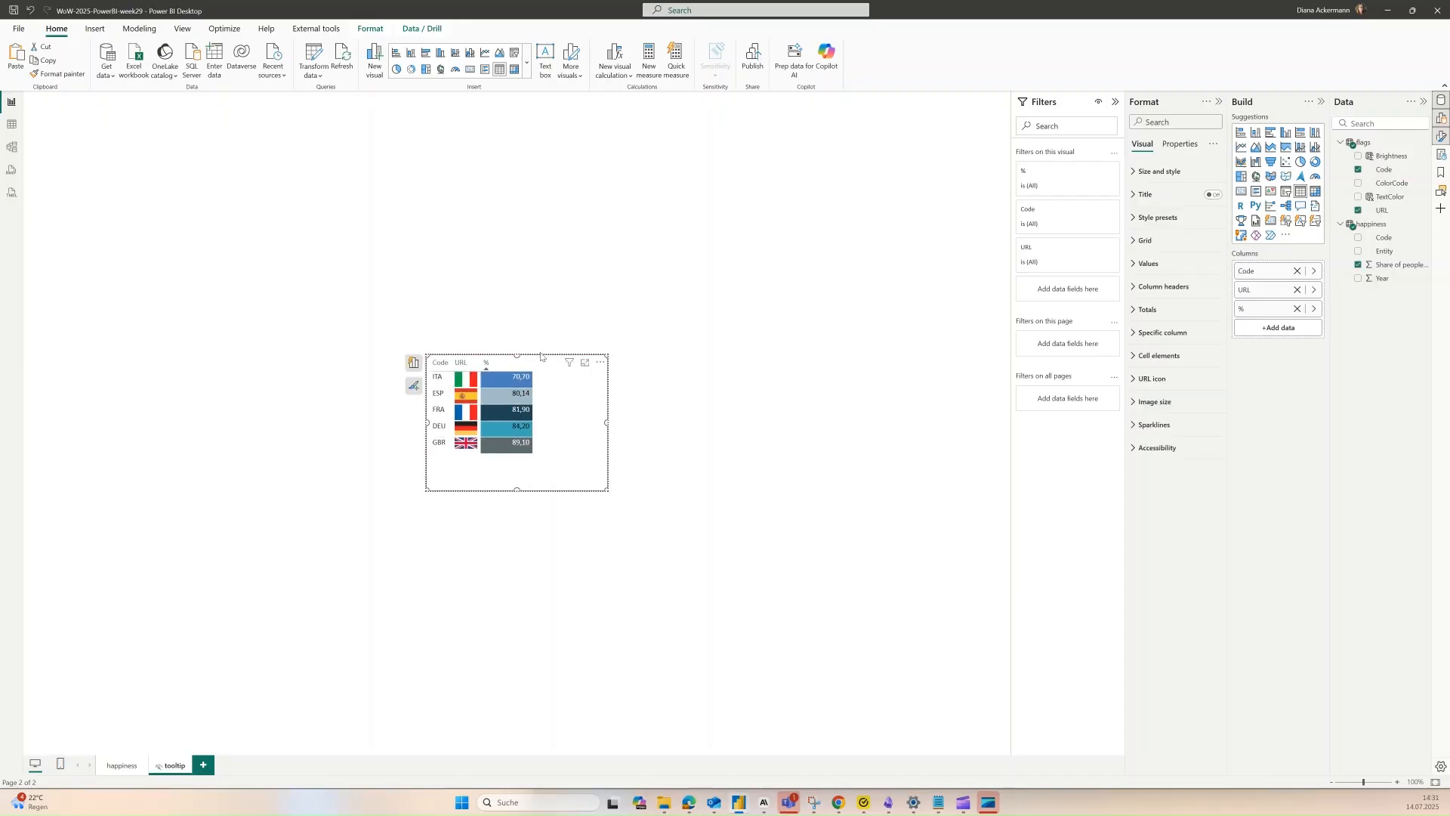
Step: Set the happiness page line chart's tooltip to the Report page type with the page set to Auto
left_click(135, 766)
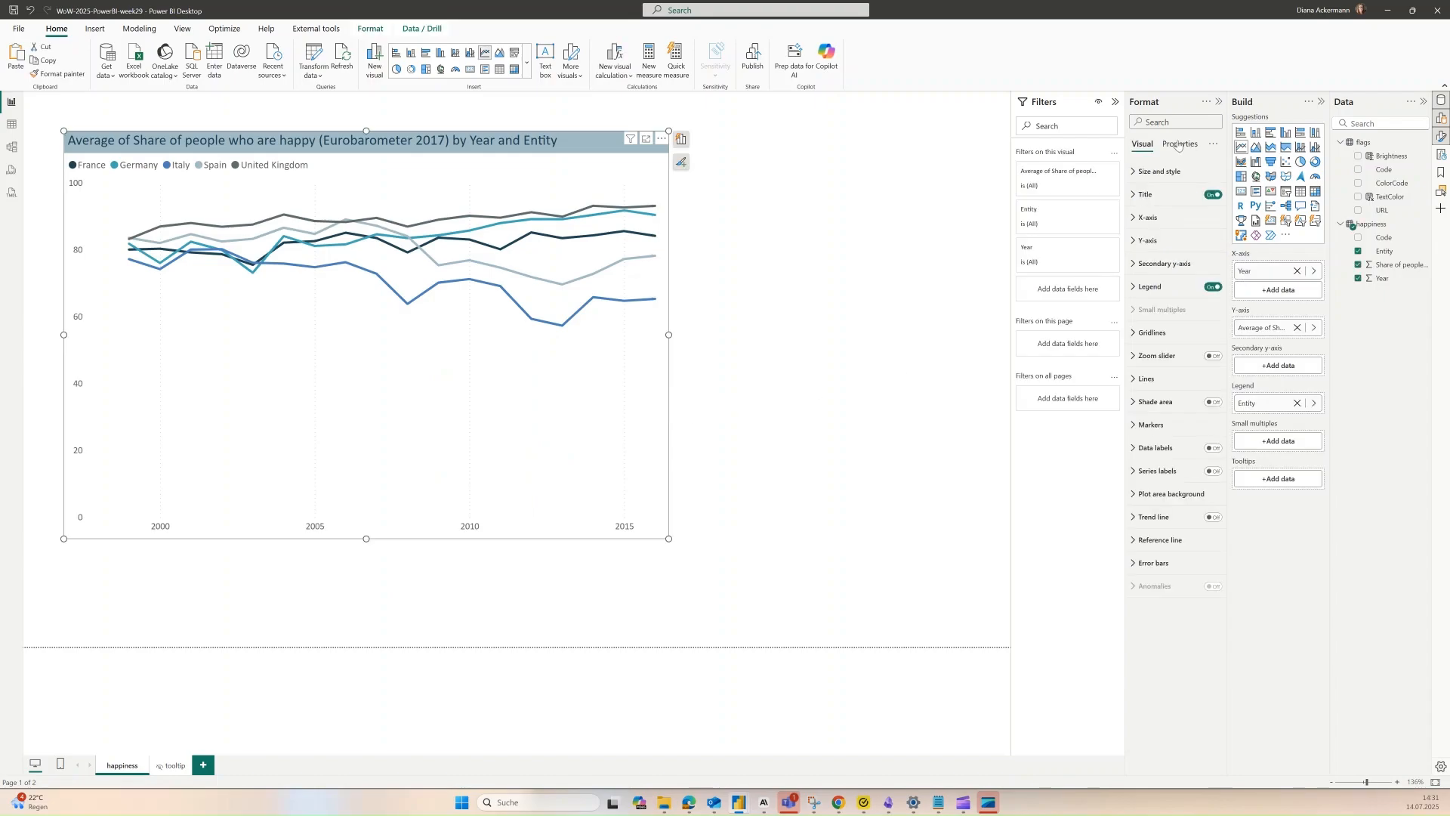
left_click(1178, 144)
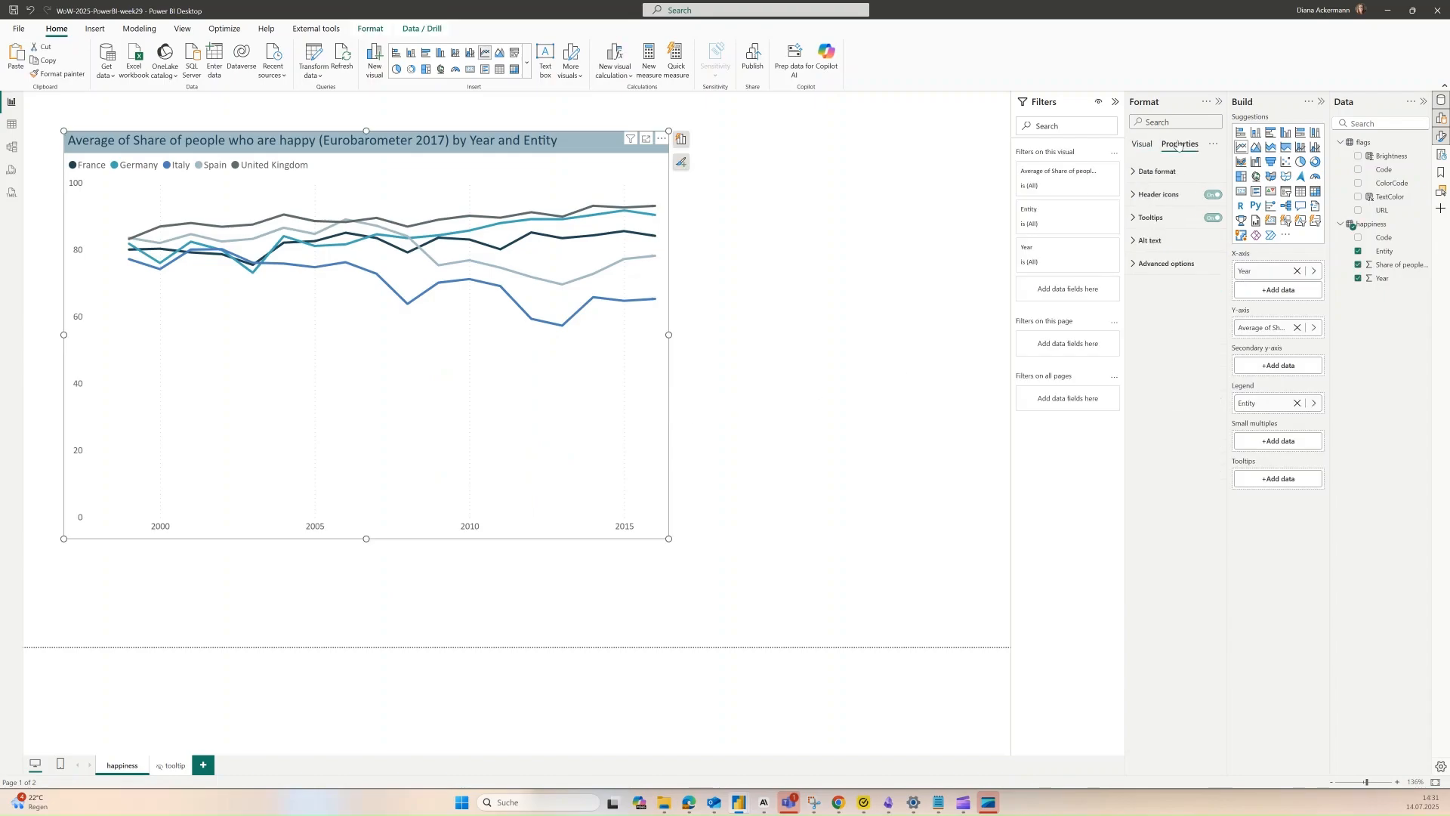
left_click(1148, 218)
left_click(1169, 305)
left_click(1163, 337)
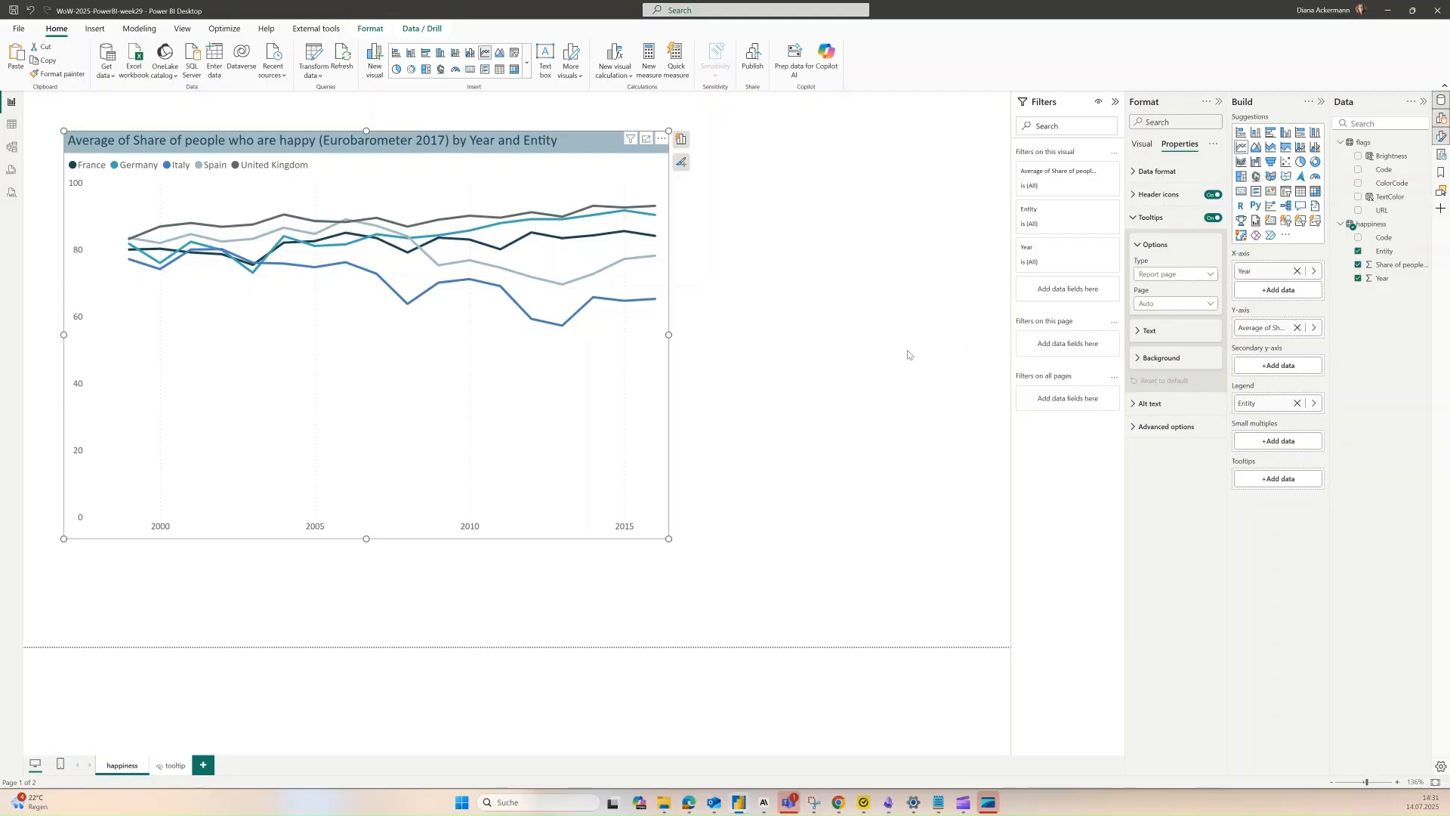
Step: Preview the line chart's report page tooltip for individual years, including 2008
mouse_move(445, 327)
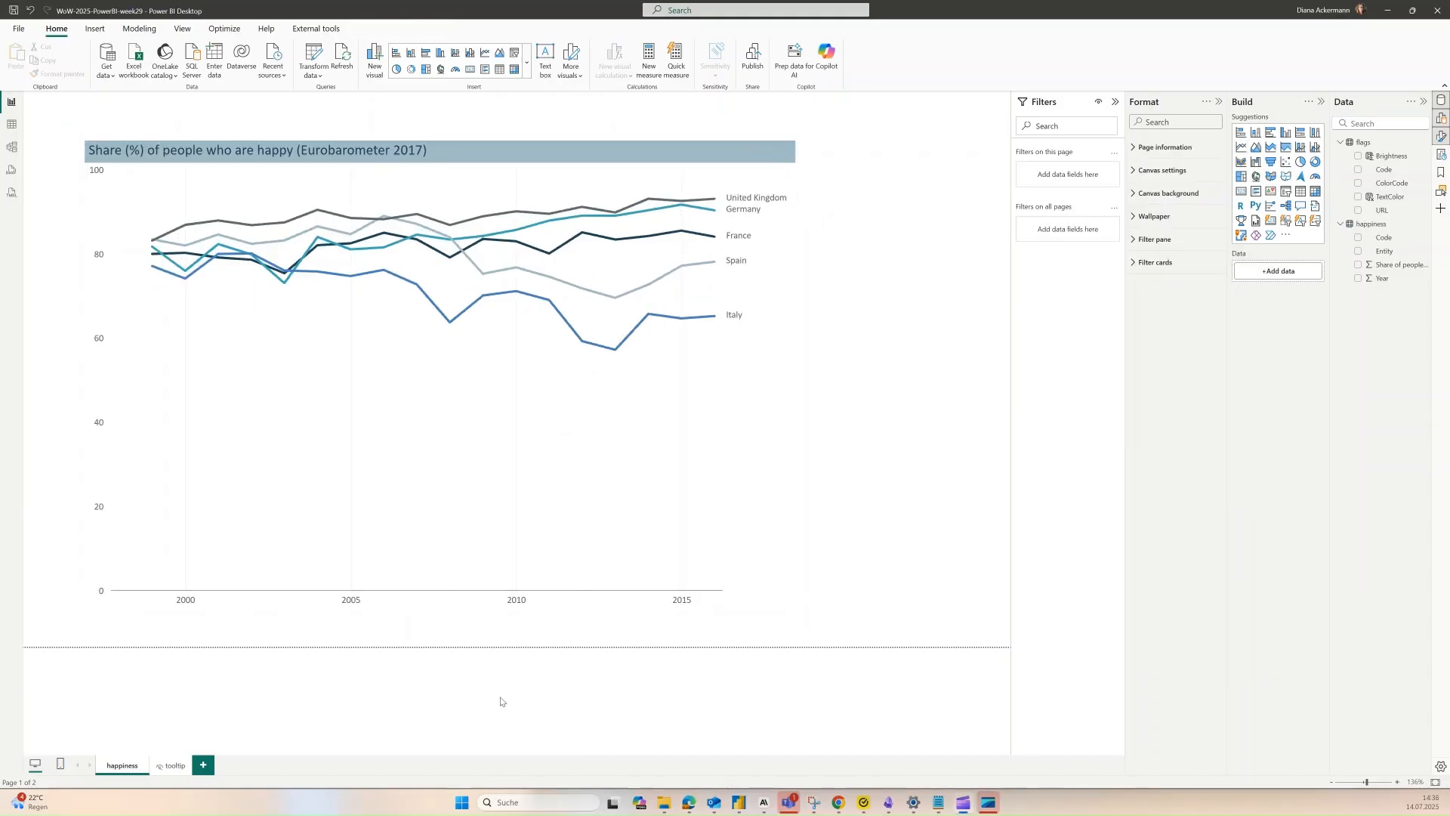
mouse_move(464, 270)
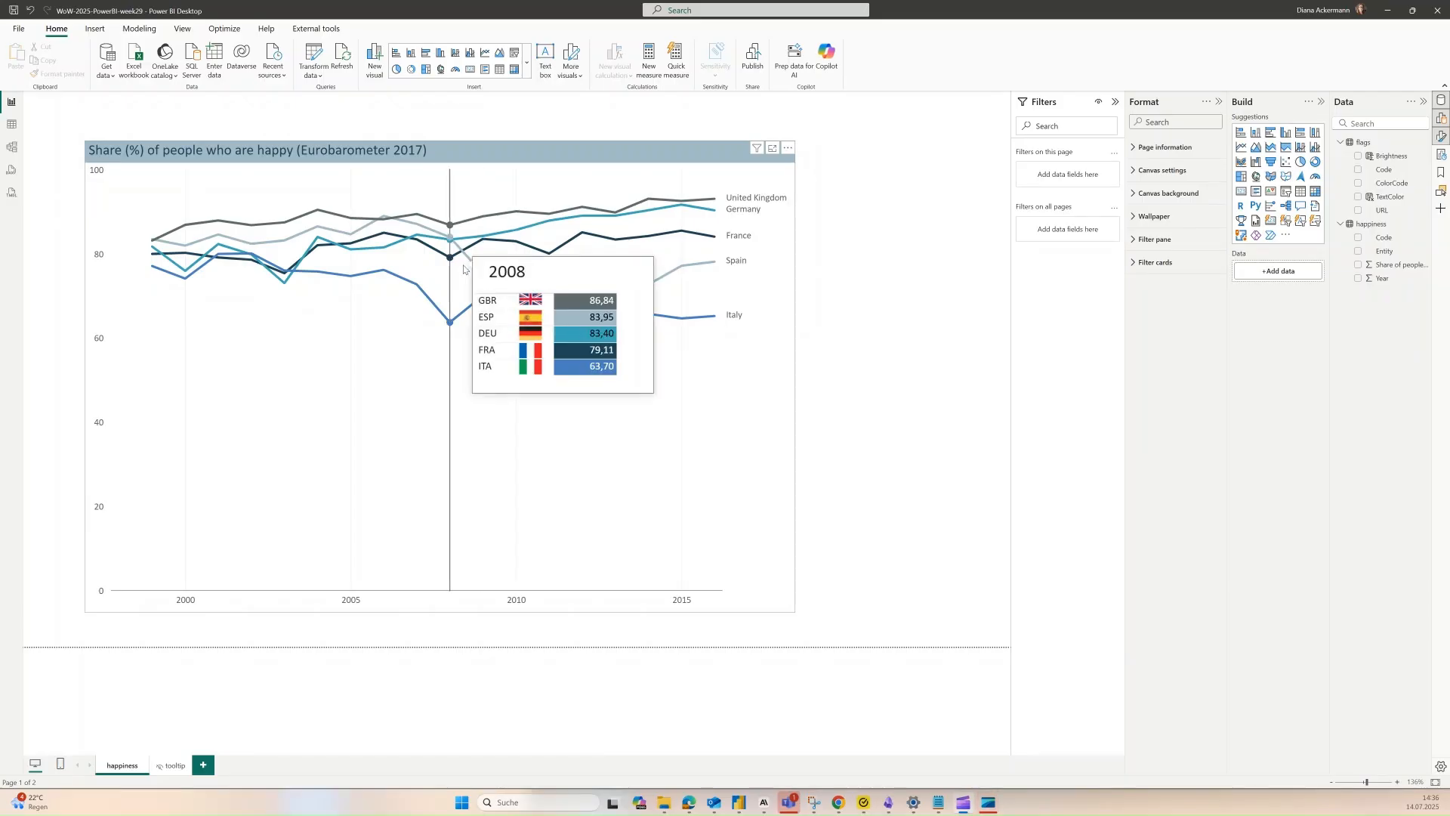